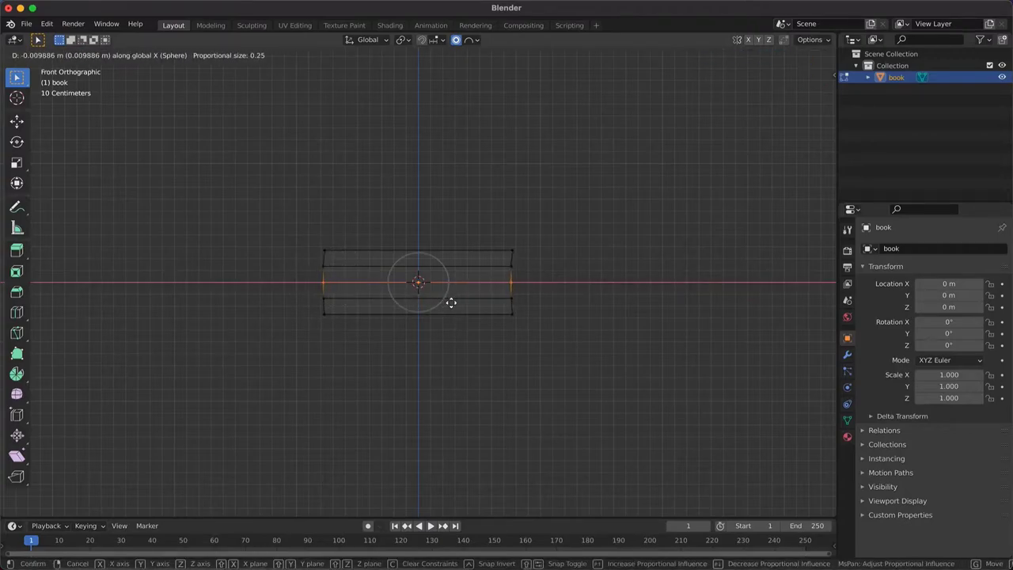
# Select the strip of spine faces and fatten them into a thicker spine
pyautogui.press('3')
pyautogui.click(390, 274)
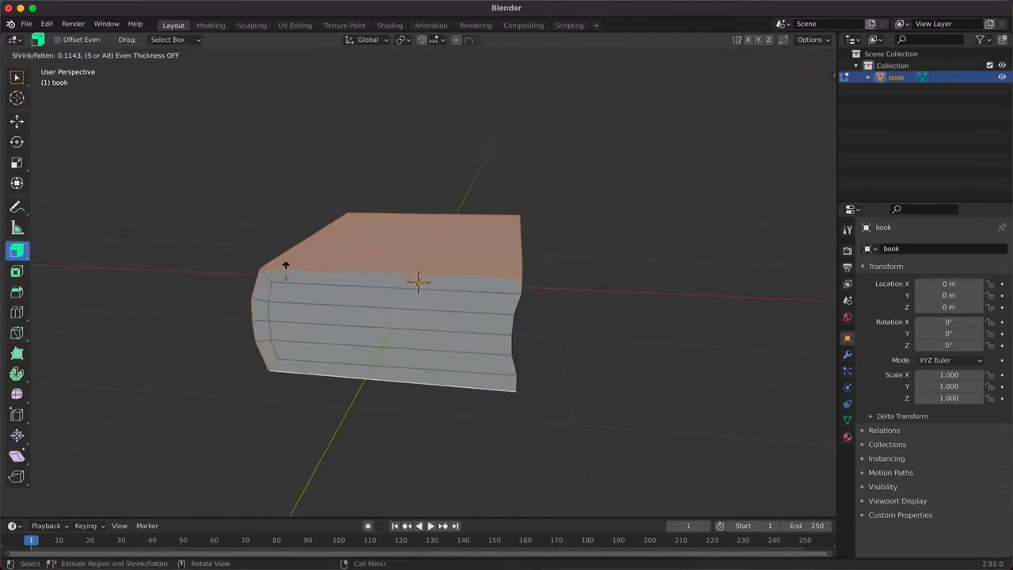
pyautogui.rightClick(320, 271)
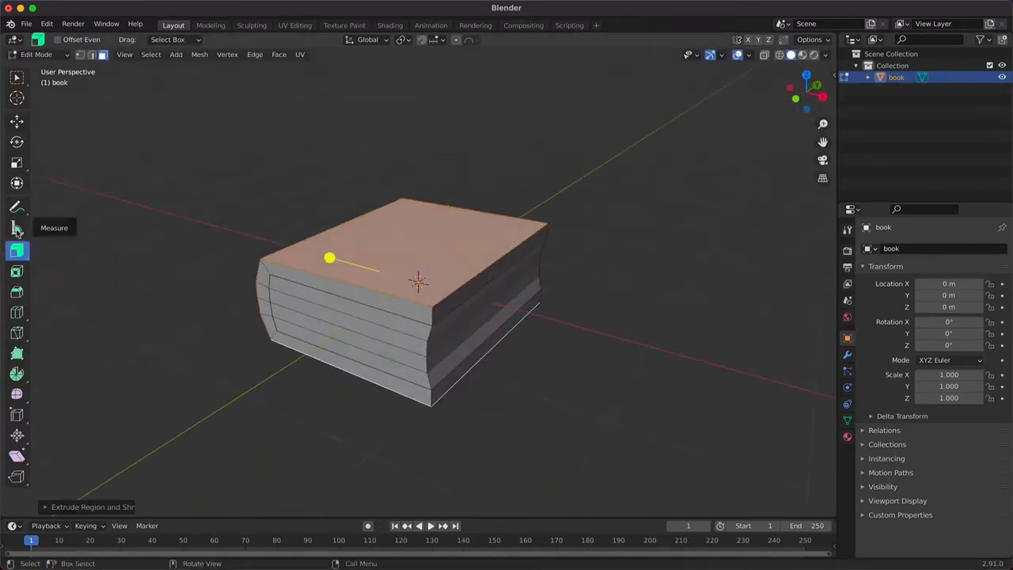
pyautogui.click(16, 77)
pyautogui.moveTo(238, 277)
pyautogui.mouseDown(button='middle')
pyautogui.moveTo(411, 261)
pyautogui.moveTo(506, 348)
pyautogui.moveTo(47, 305)
pyautogui.mouseUp(button='middle')
pyautogui.keyDown('ctrl'); pyautogui.click(411, 277); pyautogui.keyUp('ctrl')
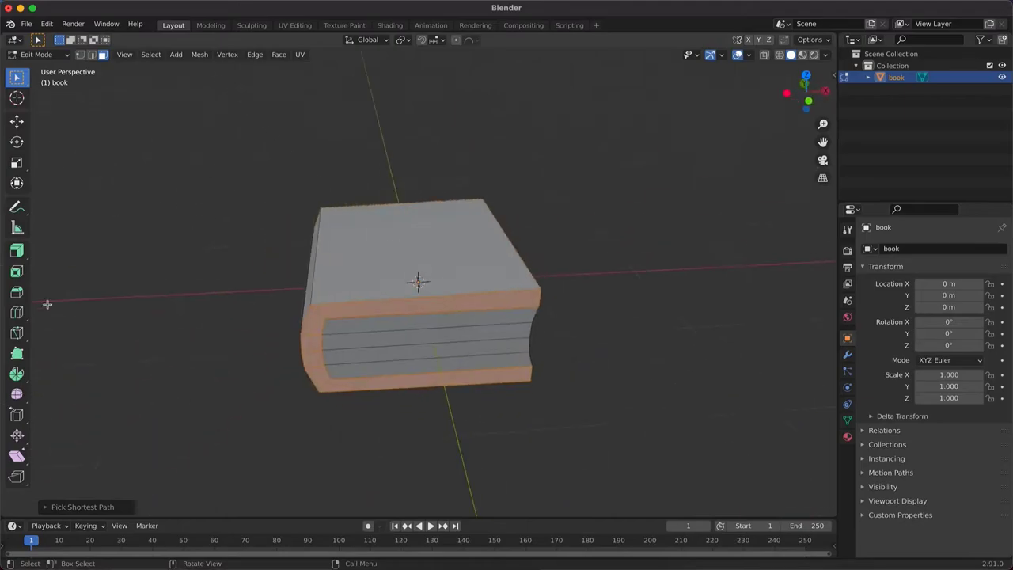
pyautogui.click(375, 213)
# Check the cover from above and add a new cube mesh to the scene
pyautogui.moveTo(441, 287)
pyautogui.mouseDown(button='middle')
pyautogui.moveTo(441, 278)
pyautogui.moveTo(441, 313)
pyautogui.mouseUp(button='middle')
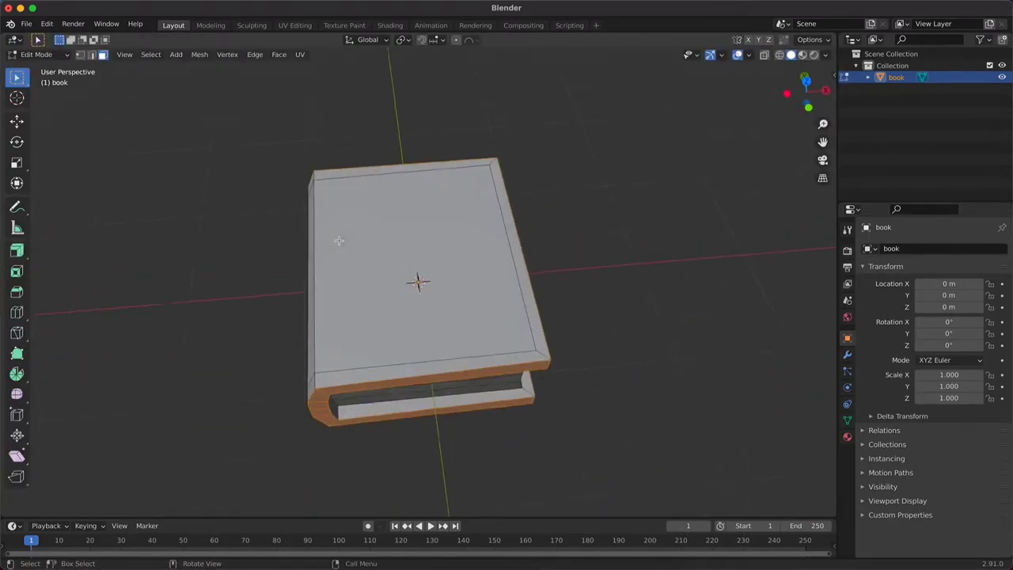
pyautogui.press('KP_7')
pyautogui.hotkey('shift', 'a')
pyautogui.press('KP_1')
# Flatten the new cube along Z and lift it above the book
pyautogui.press('s')
pyautogui.press('z')
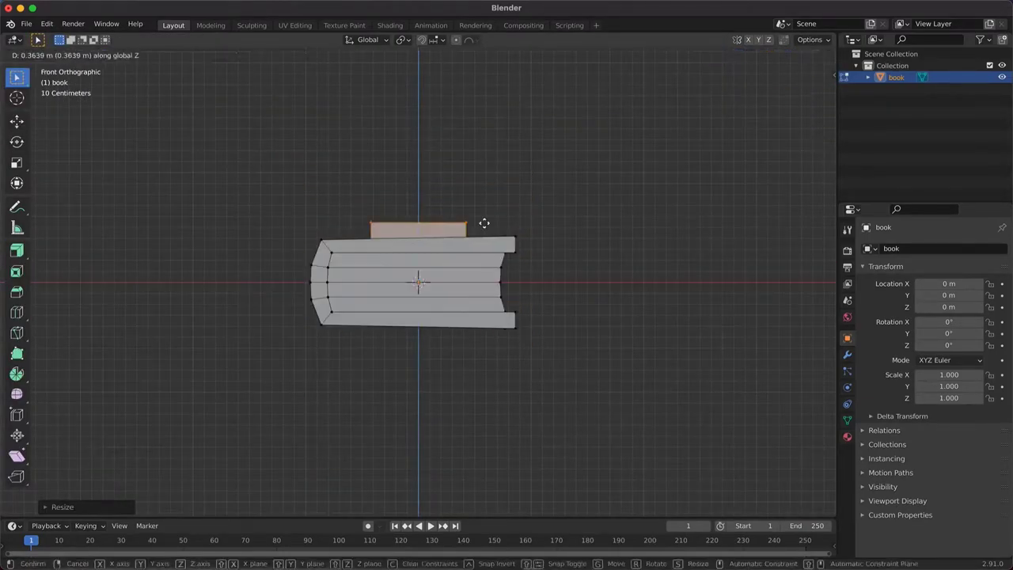
pyautogui.click(484, 223)
pyautogui.moveTo(483, 223); pyautogui.dragTo(470, 182, button='middle')
pyautogui.press('KP_7')
# Lower the flat block onto the cover's top-right corner
pyautogui.click(530, 249)
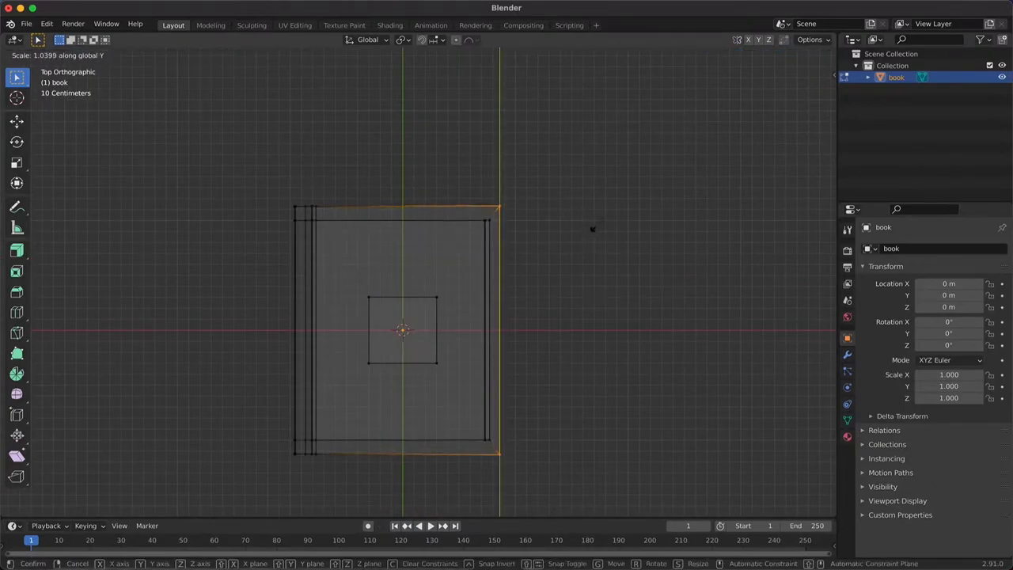
pyautogui.hotkey('alt', 'z')
pyautogui.moveTo(531, 235); pyautogui.dragTo(527, 171, button='middle')
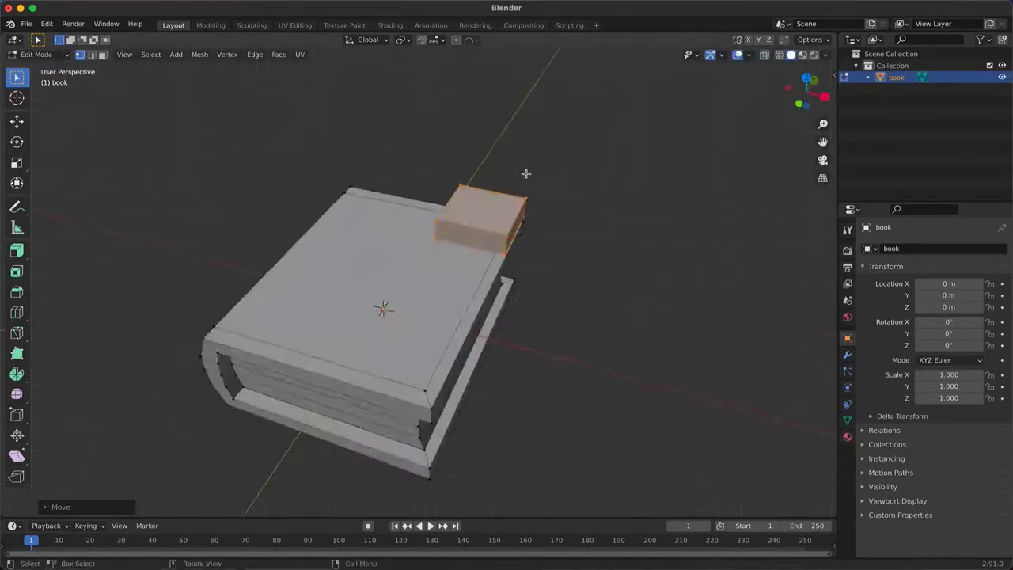
pyautogui.press('KP_1')
pyautogui.click(555, 342)
pyautogui.moveTo(555, 341); pyautogui.dragTo(583, 149, button='middle')
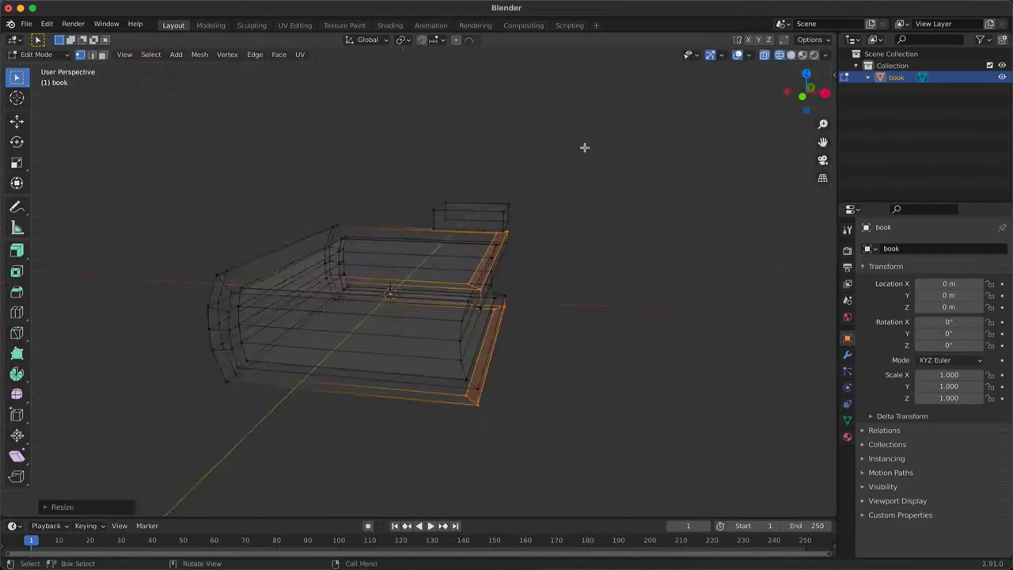
pyautogui.hotkey('alt', 'z')
# Cut a new edge loop through the corner block
pyautogui.hotkey('ctrl', 'l')
pyautogui.press('KP_7')
pyautogui.hotkey('ctrl', 'r')
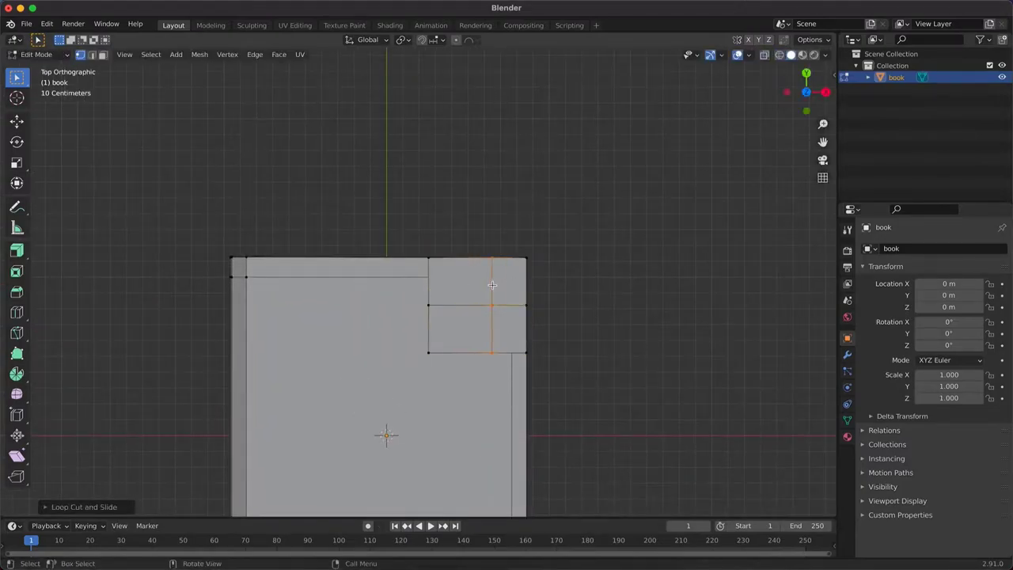
pyautogui.click(492, 285)
pyautogui.moveTo(572, 274); pyautogui.dragTo(529, 288, button='middle')
pyautogui.press('KP_7')
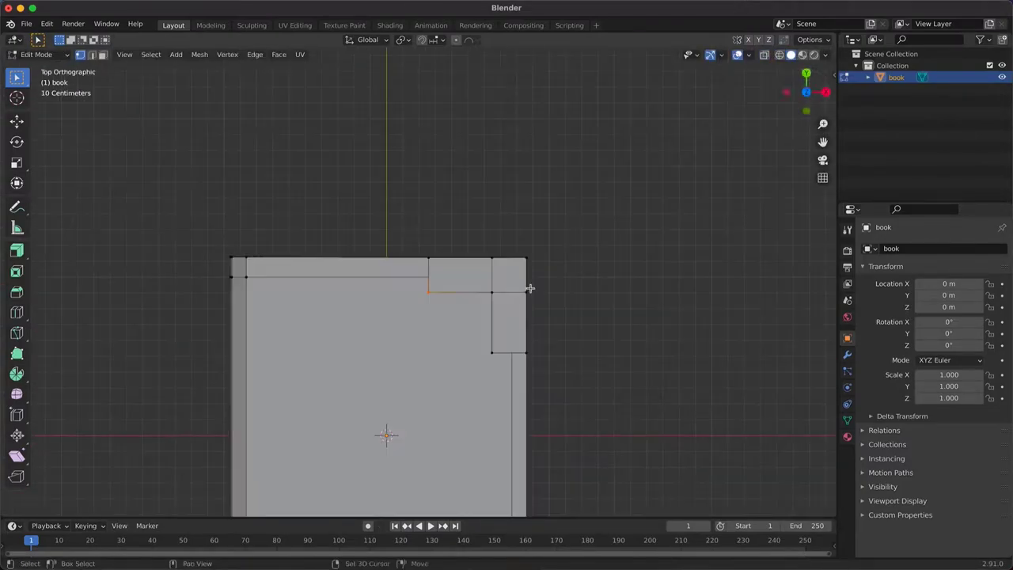
# Reposition the inner corner vertex and bevel it into a rounded bend
pyautogui.hotkey('alt', 'z')
pyautogui.keyDown('ctrl'); pyautogui.click(492, 352); pyautogui.keyUp('ctrl')
pyautogui.hotkey('alt', 'z')
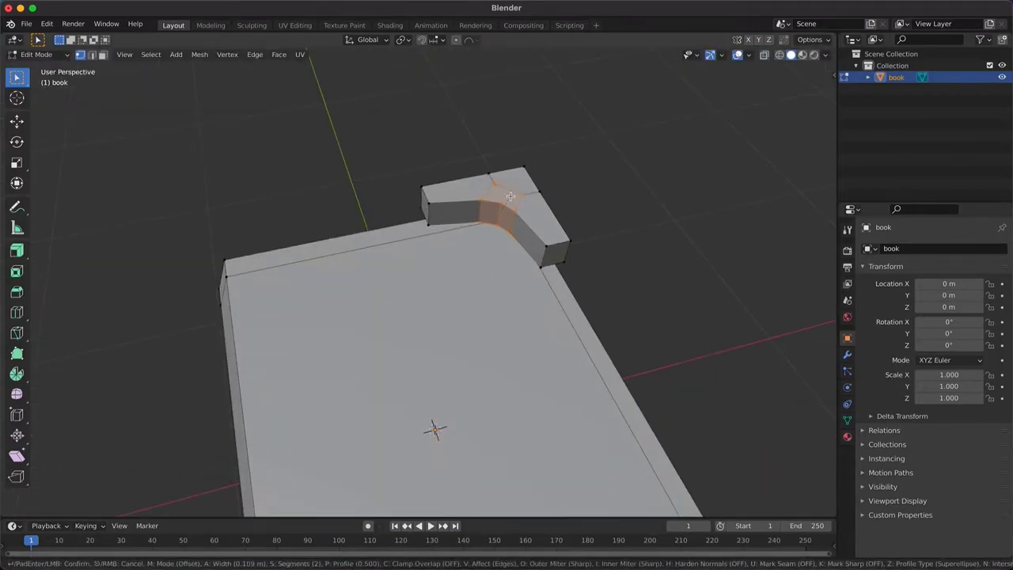
pyautogui.click(510, 196)
pyautogui.press('KP_7')
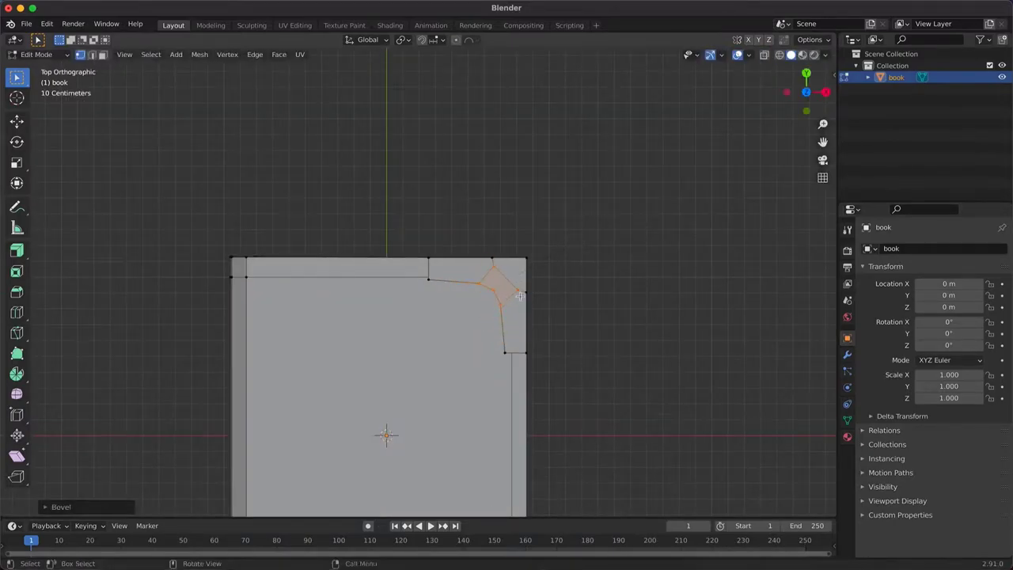
# Select the whole L-shaped corner piece and move it along the Y axis
pyautogui.hotkey('ctrl', 'l')
pyautogui.press('KP_Decimal')
pyautogui.press('g')
pyautogui.press('y')
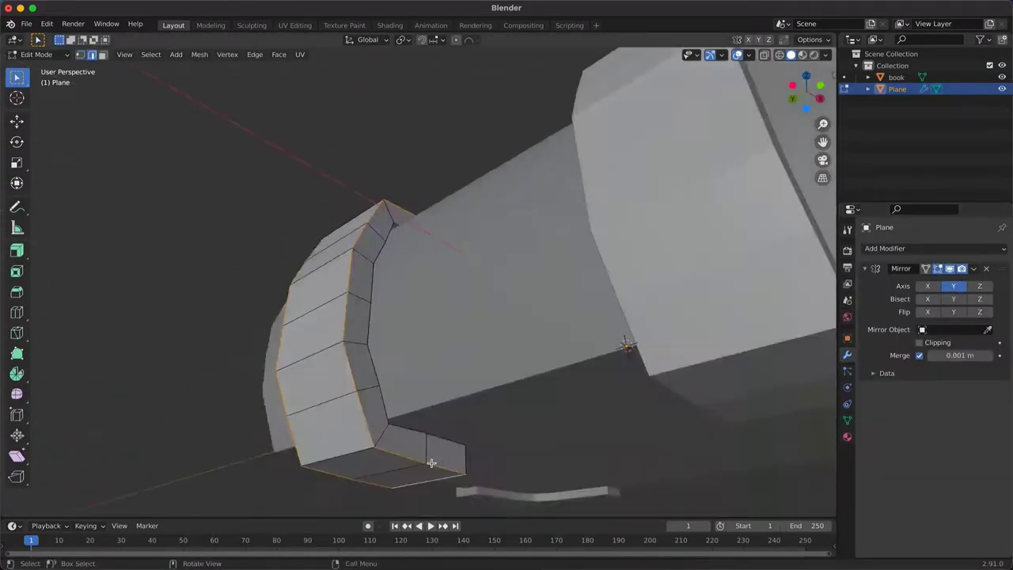
# Bevel the clasp's selected edge loop, cancel a stray soft move, and inspect the clasp
pyautogui.hotkey('ctrl', 'b')
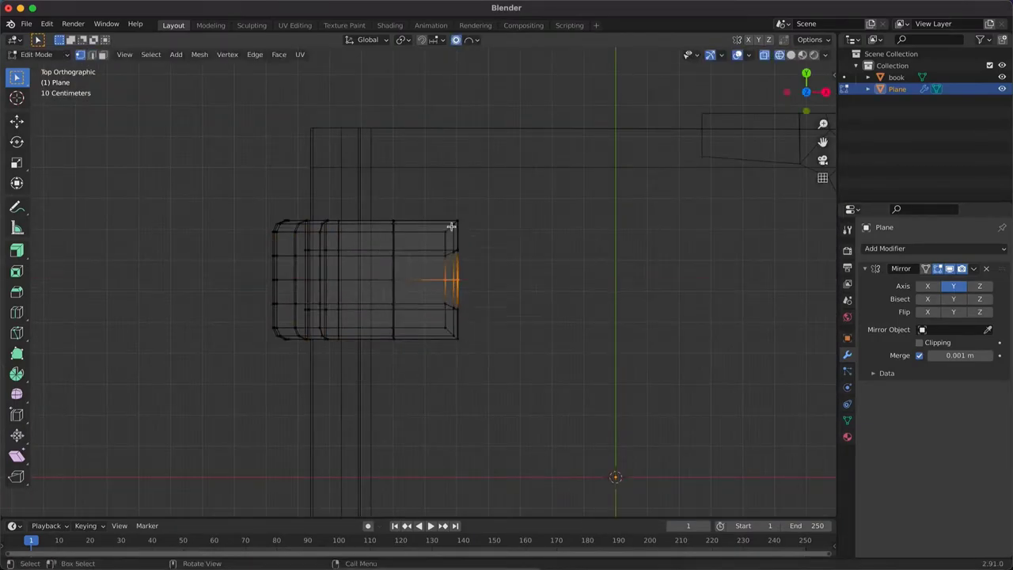
pyautogui.press('Escape')
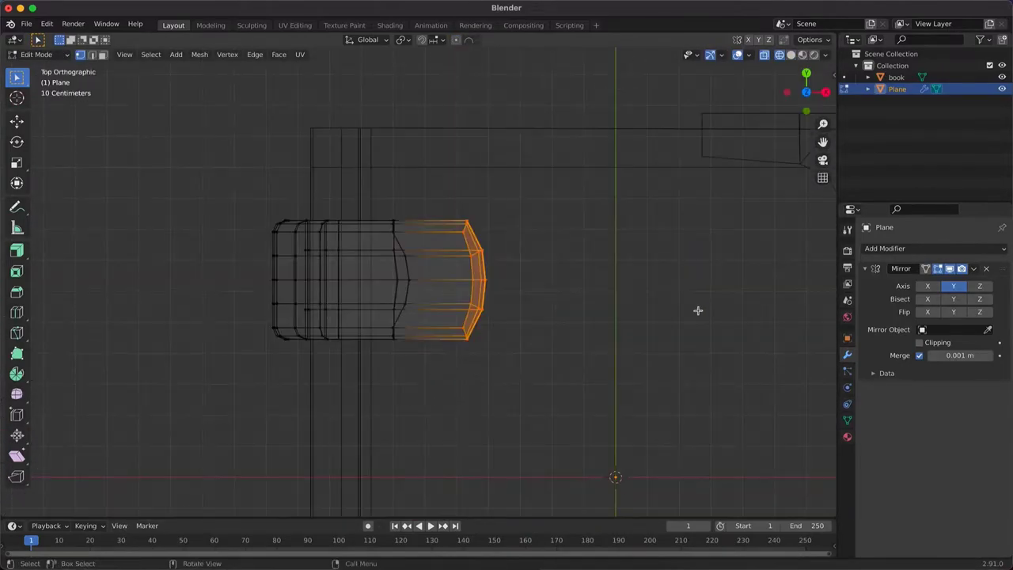
pyautogui.moveTo(698, 310)
pyautogui.mouseDown(button='middle')
pyautogui.moveTo(388, 274)
pyautogui.moveTo(368, 283)
pyautogui.mouseUp(button='middle')
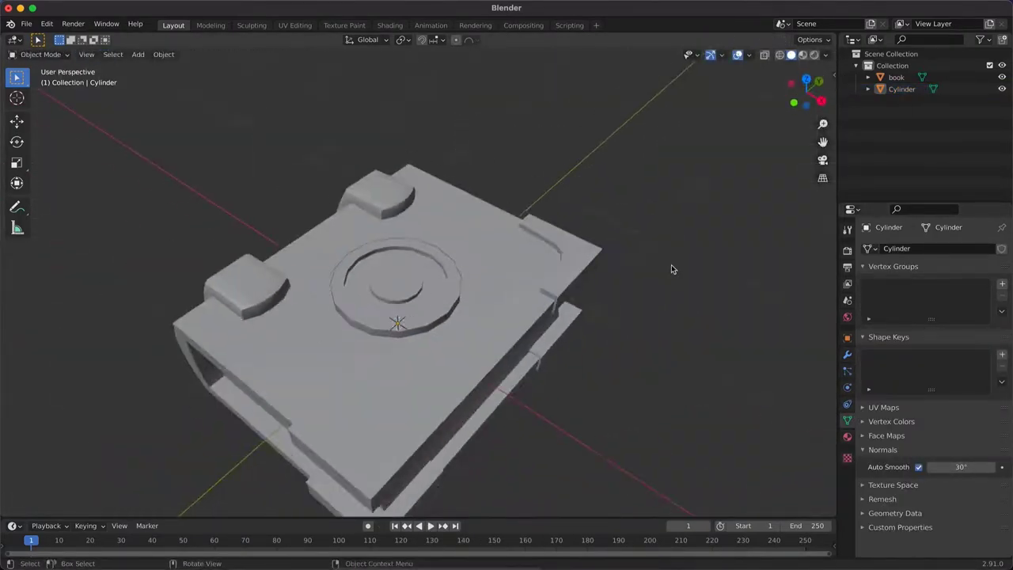
# Confirm the scaled-down size of the round emblem
pyautogui.click(521, 230)
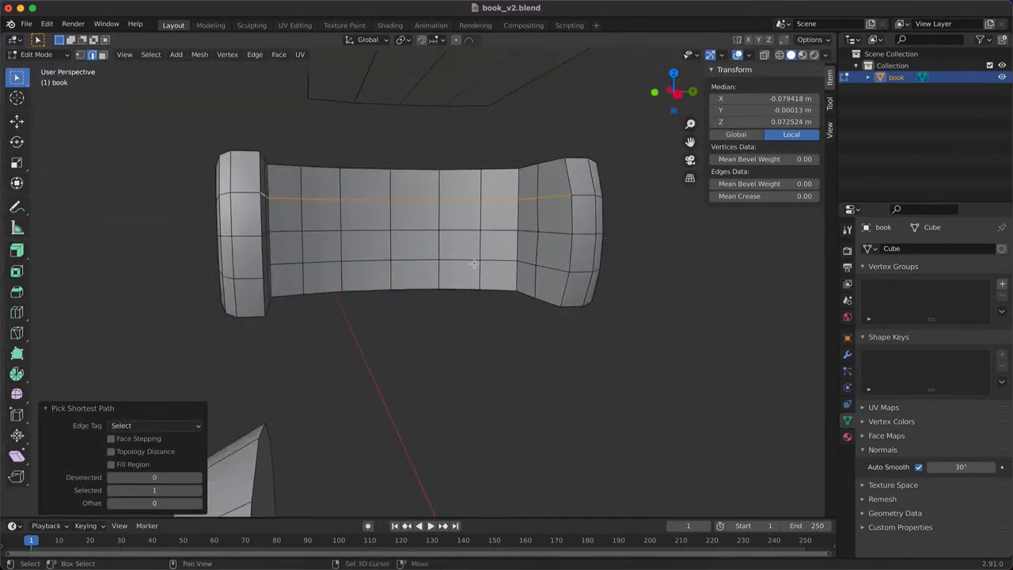
# Extend the seam edges across the spine and unwrap the corner piece
pyautogui.moveTo(270, 244); pyautogui.dragTo(271, 266, button='middle')
pyautogui.keyDown('ctrl'); pyautogui.click(271, 266); pyautogui.keyUp('ctrl')
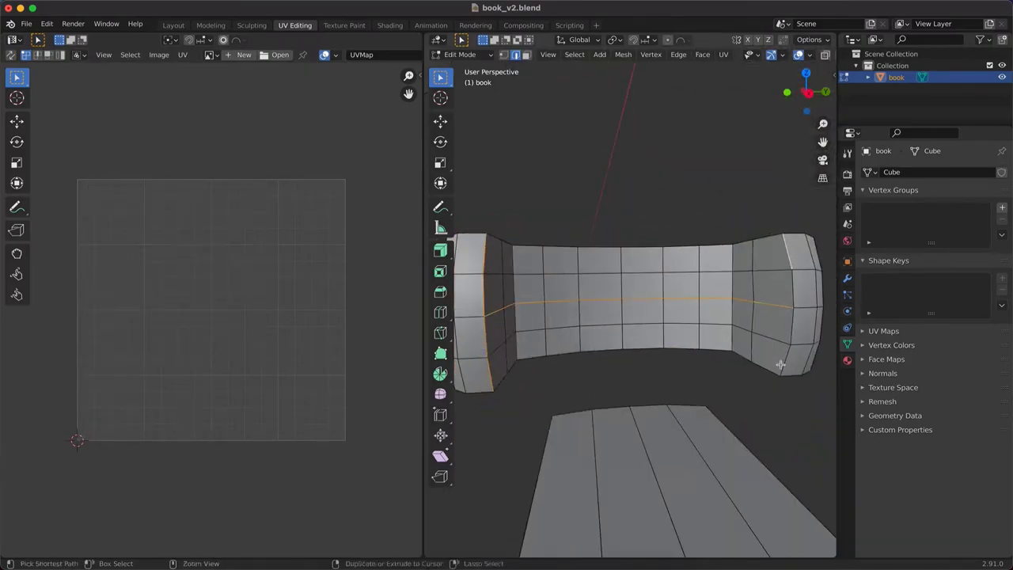
pyautogui.moveTo(481, 305)
pyautogui.mouseDown(button='middle')
pyautogui.moveTo(689, 294)
pyautogui.moveTo(645, 214)
pyautogui.moveTo(610, 230)
pyautogui.moveTo(658, 205)
pyautogui.mouseUp(button='middle')
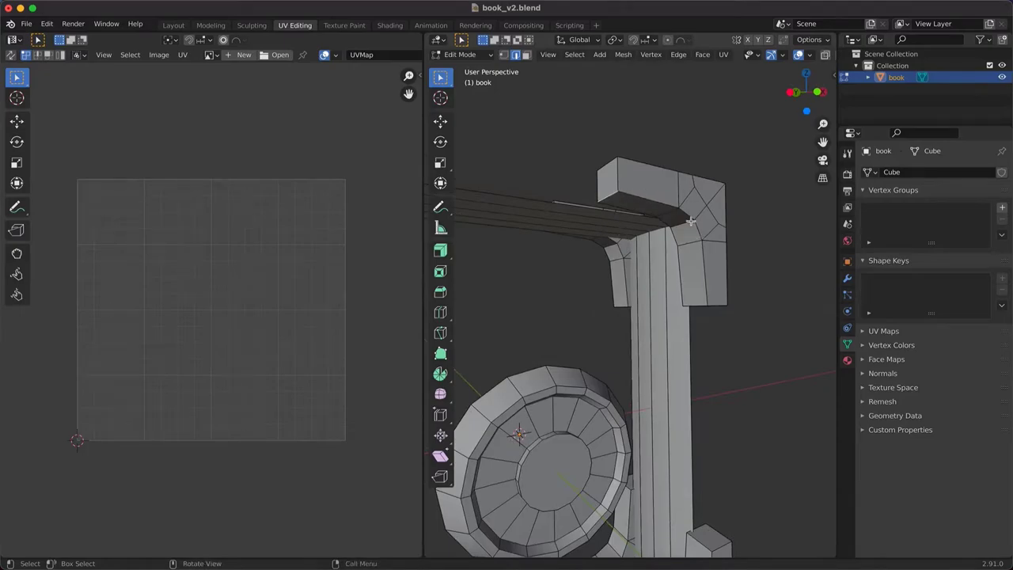
pyautogui.moveTo(695, 304); pyautogui.dragTo(672, 205, button='middle')
pyautogui.press('l')
pyautogui.press('u')
pyautogui.click(672, 206)
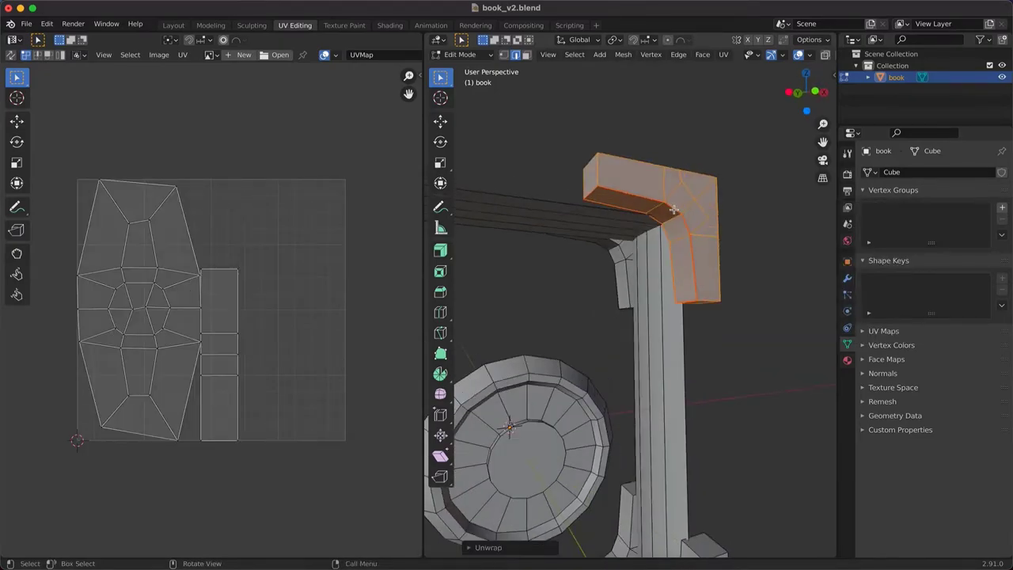
# Clear the selection and search 'se' for the seam command
pyautogui.scroll(-3, 674, 208)
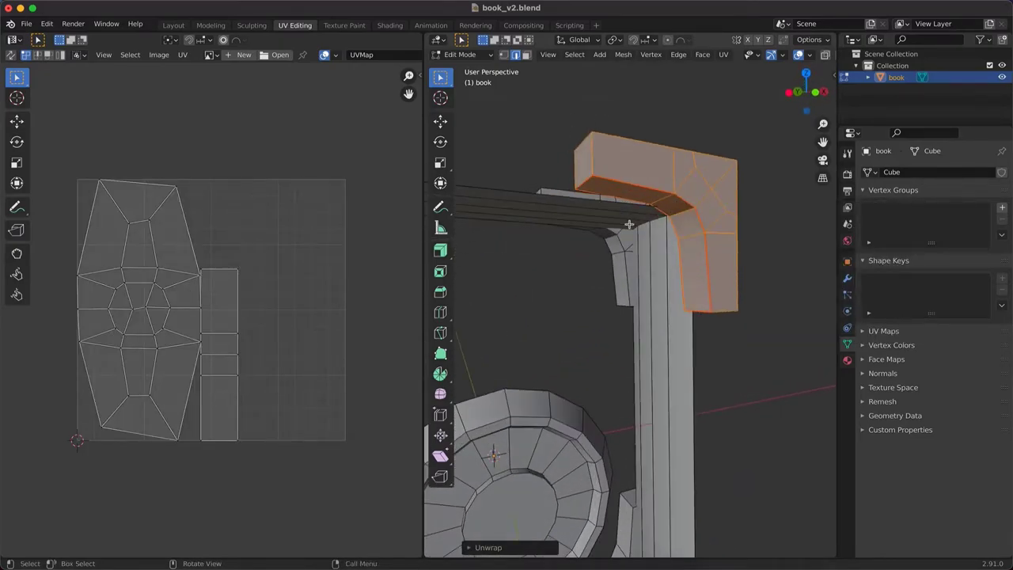
pyautogui.hotkey('alt', 'a')
pyautogui.press('F3')
pyautogui.moveTo(630, 224)
pyautogui.mouseDown(button='middle')
pyautogui.moveTo(681, 185)
pyautogui.moveTo(635, 281)
pyautogui.mouseUp(button='middle')
pyautogui.press('Escape')
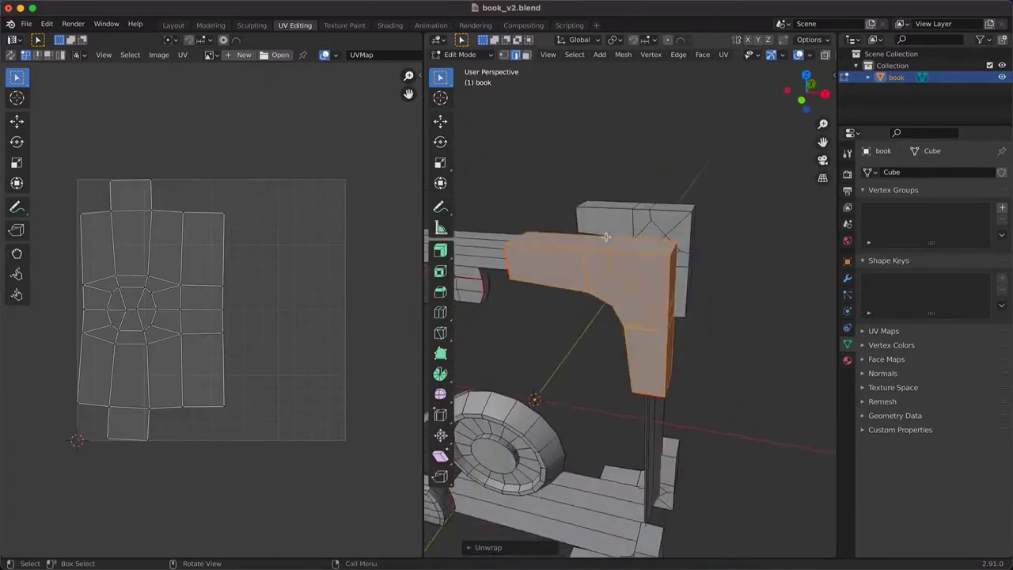
pyautogui.moveTo(605, 236)
pyautogui.mouseDown(button='middle')
pyautogui.moveTo(607, 181)
pyautogui.moveTo(549, 486)
pyautogui.mouseUp(button='middle')
pyautogui.hotkey('alt', 'a')
pyautogui.press('F3')
pyautogui.write('se')
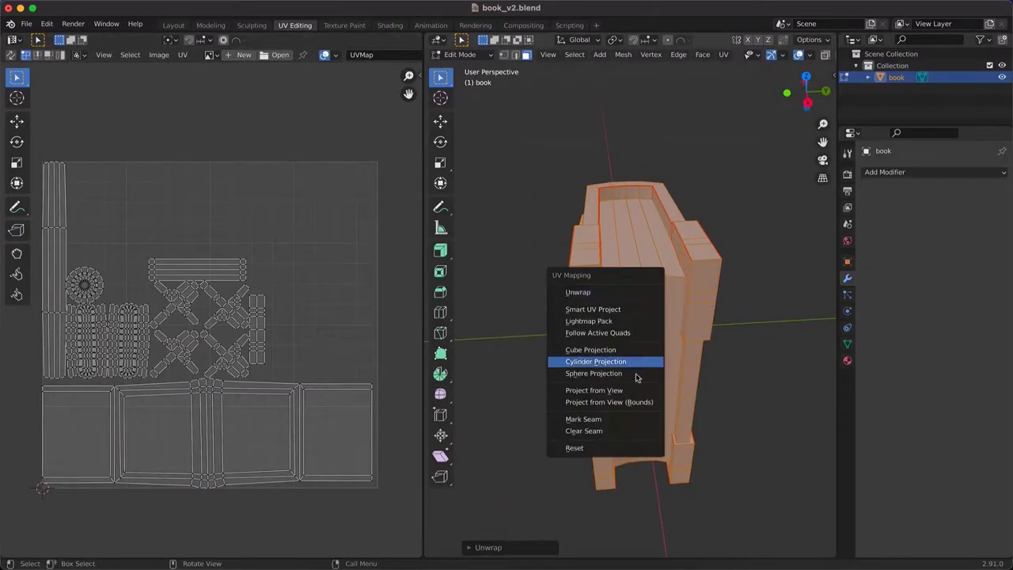
# Repack all the book's UV islands
pyautogui.press('u')
pyautogui.click(581, 222)
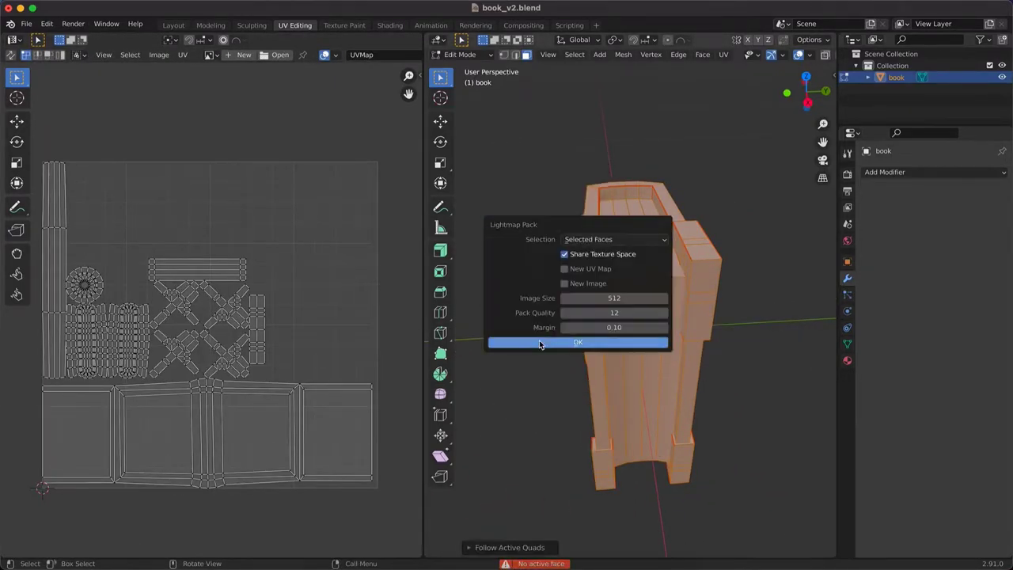
pyautogui.press('Return')
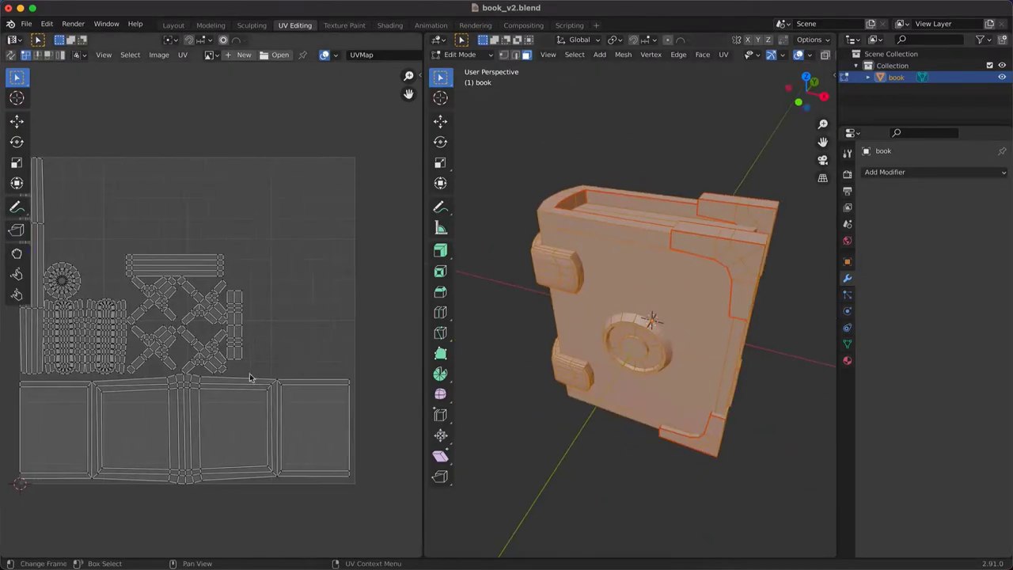
pyautogui.moveTo(502, 301); pyautogui.dragTo(658, 370, button='middle')
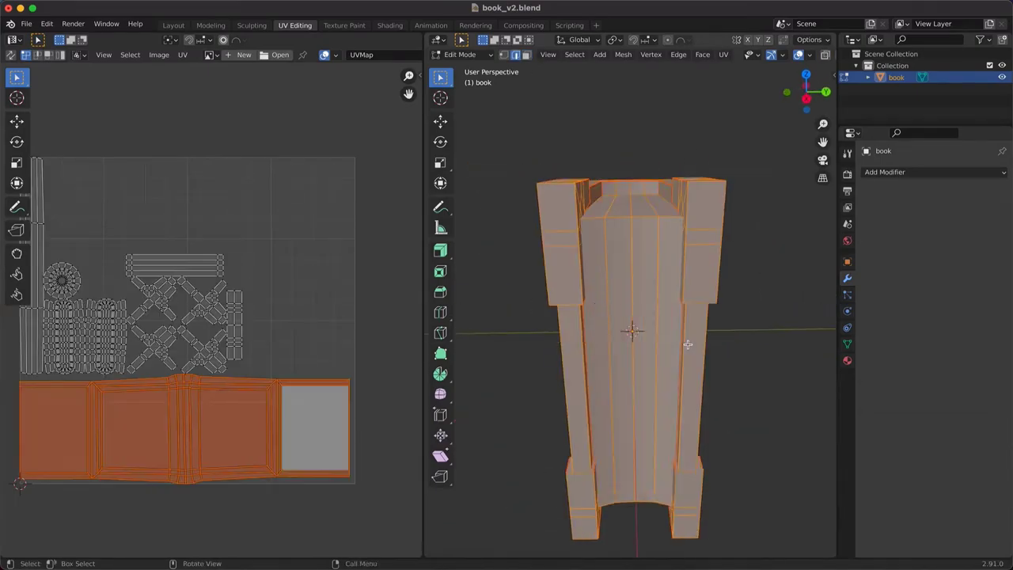
# Move a cross-shaped island and rotate the vertical strip island 90° to the bottom
pyautogui.press('a')
pyautogui.press('l')
pyautogui.press('g')
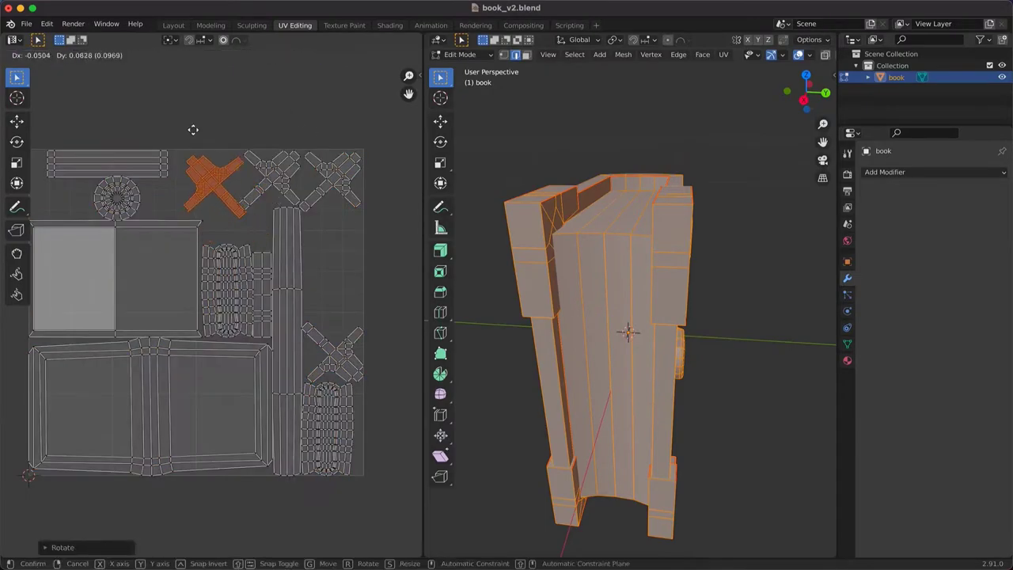
pyautogui.click(193, 129)
pyautogui.press('l')
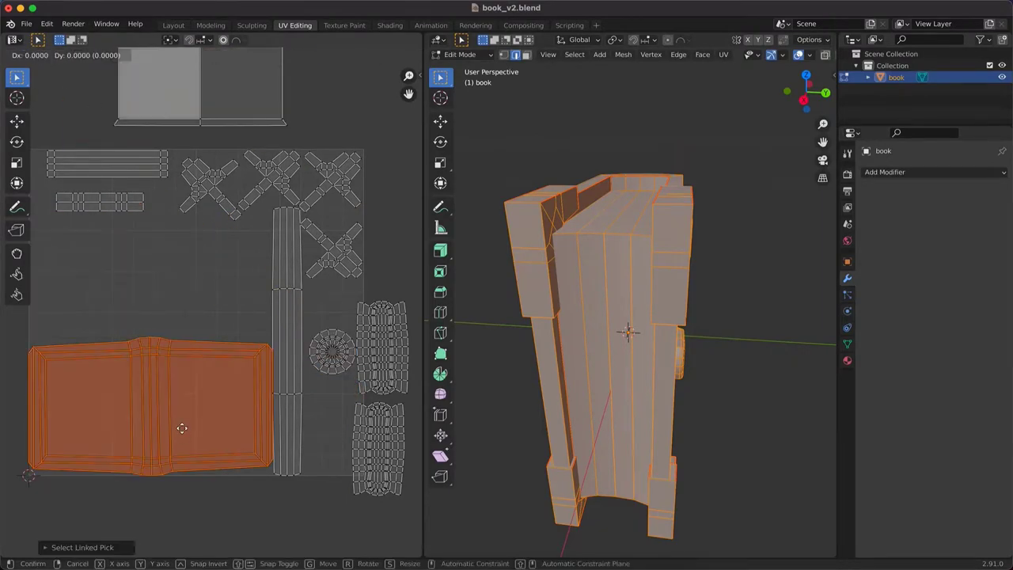
pyautogui.write('r90')
pyautogui.press('Return')
pyautogui.press('g')
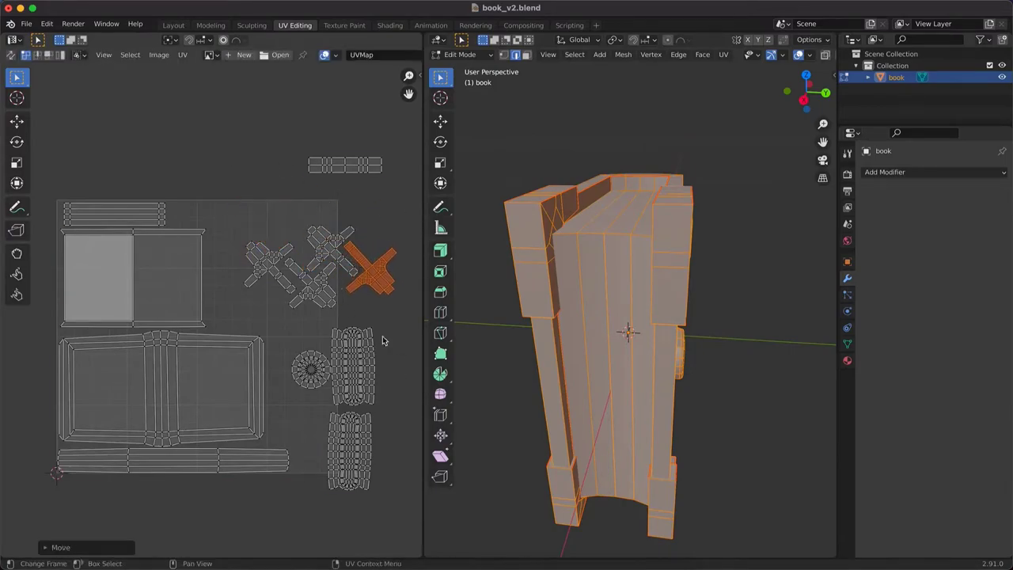
# Try rotating the four cross-shaped islands, then undo the change
pyautogui.moveTo(382, 341); pyautogui.dragTo(250, 243)
pyautogui.press('r')
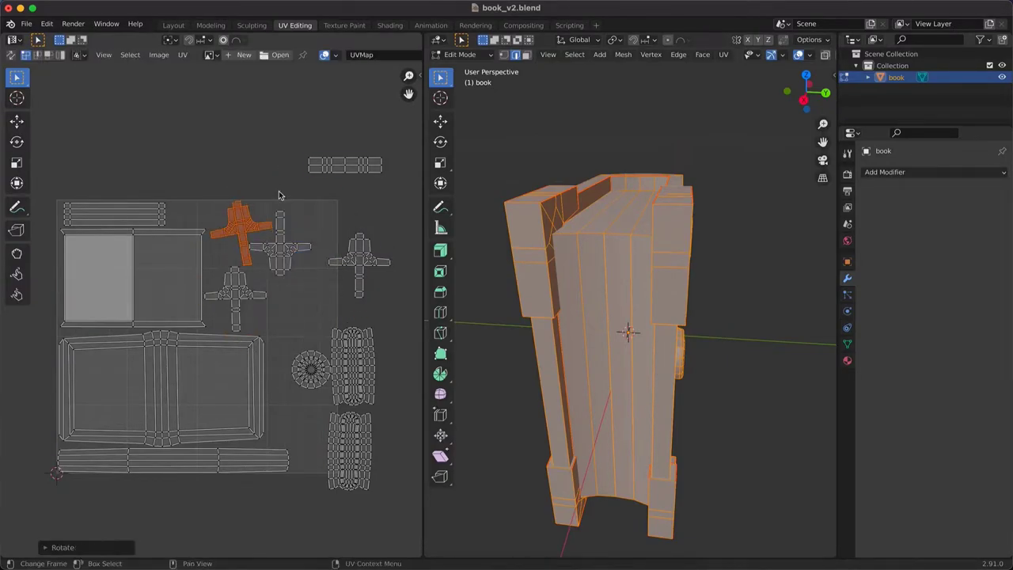
pyautogui.hotkey('ctrl', 'z')
pyautogui.hotkey('ctrl', 'z')
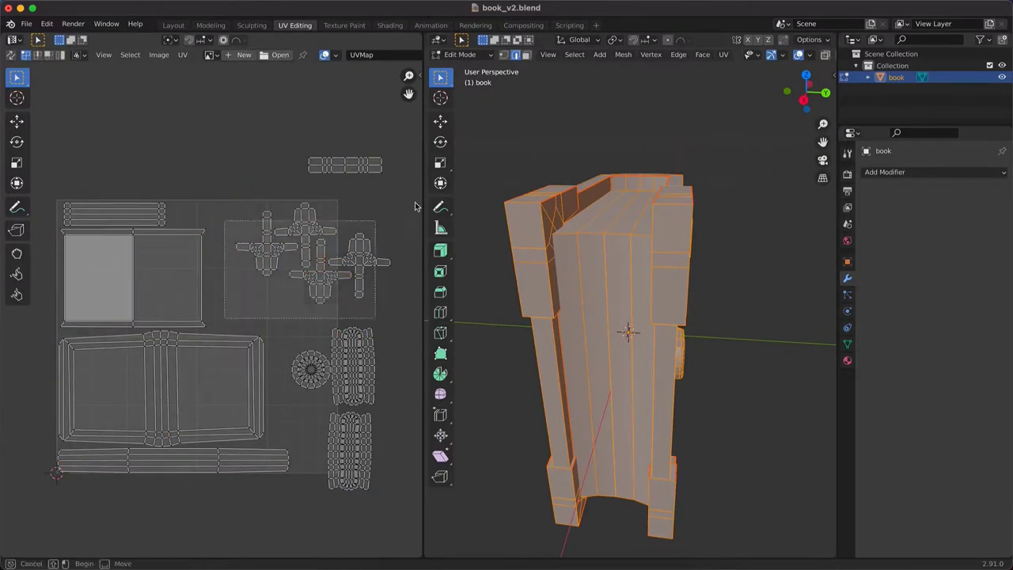
pyautogui.hotkey('ctrl', 'z')
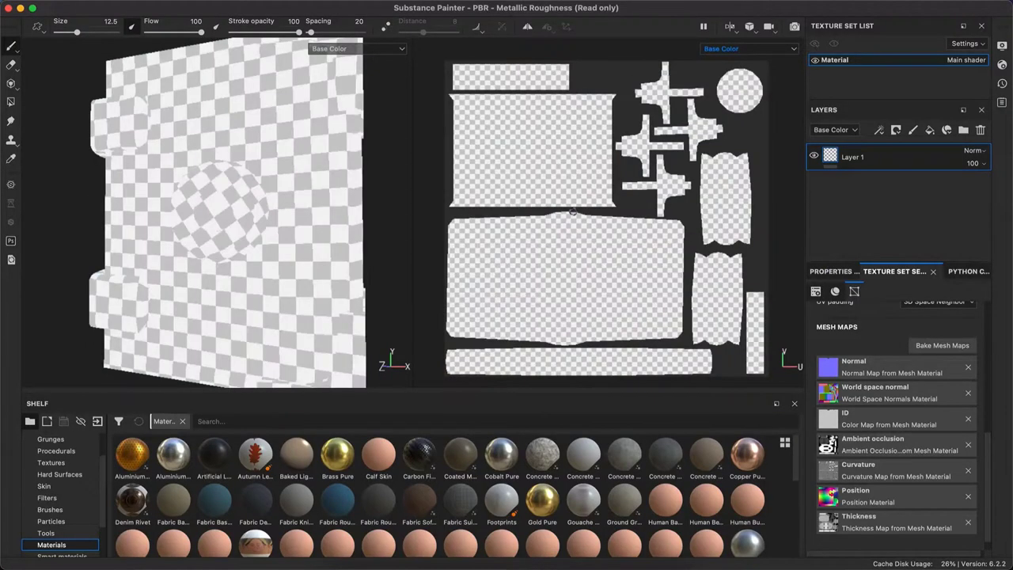
pyautogui.write('sheets')
# Give the sheets layer a black mask with the page block polygon-filled white
pyautogui.click(931, 131)
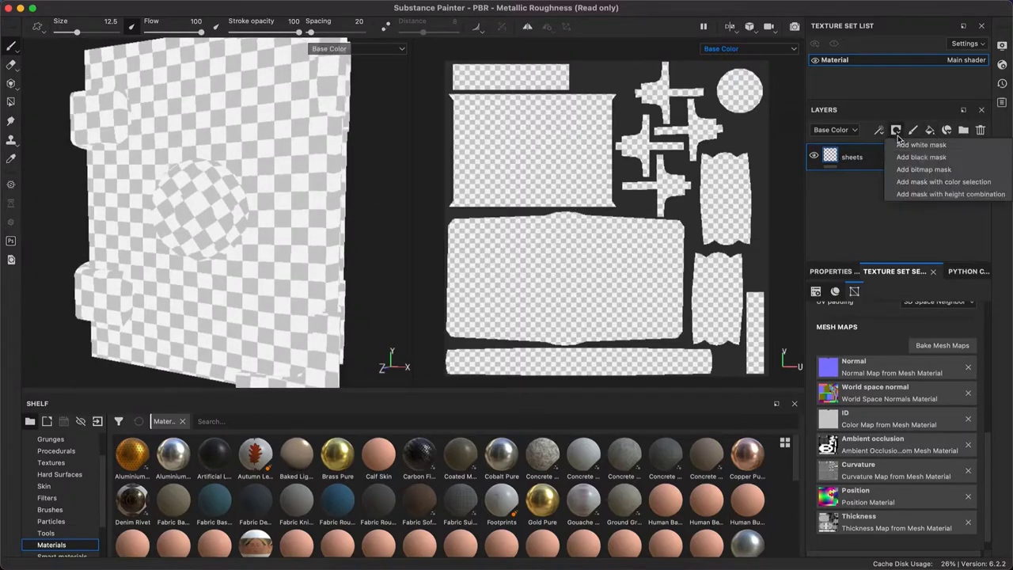
pyautogui.click(934, 140)
pyautogui.press('4')
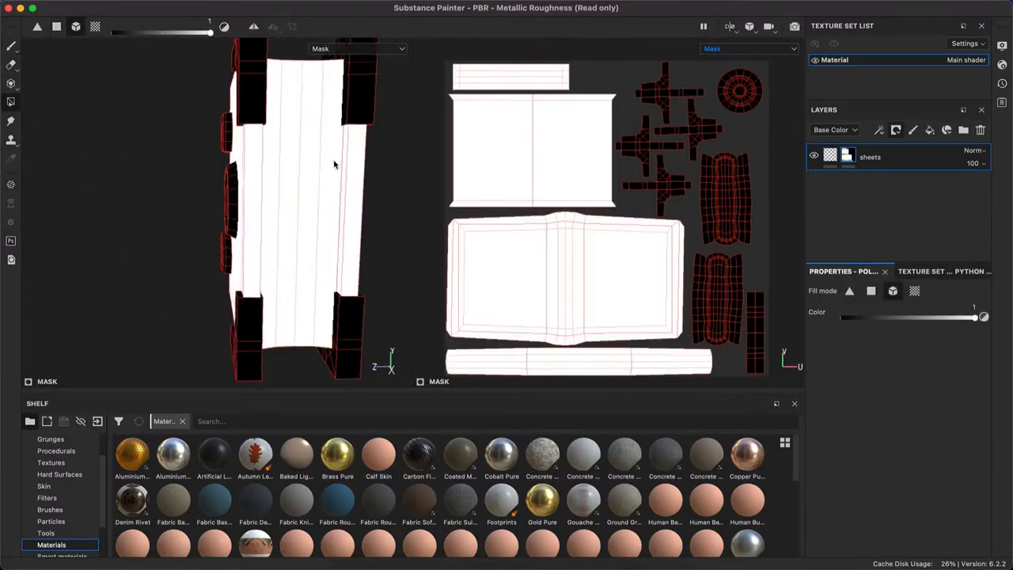
pyautogui.keyDown('alt'); pyautogui.moveTo(314, 178); pyautogui.dragTo(332, 158); pyautogui.keyUp('alt')
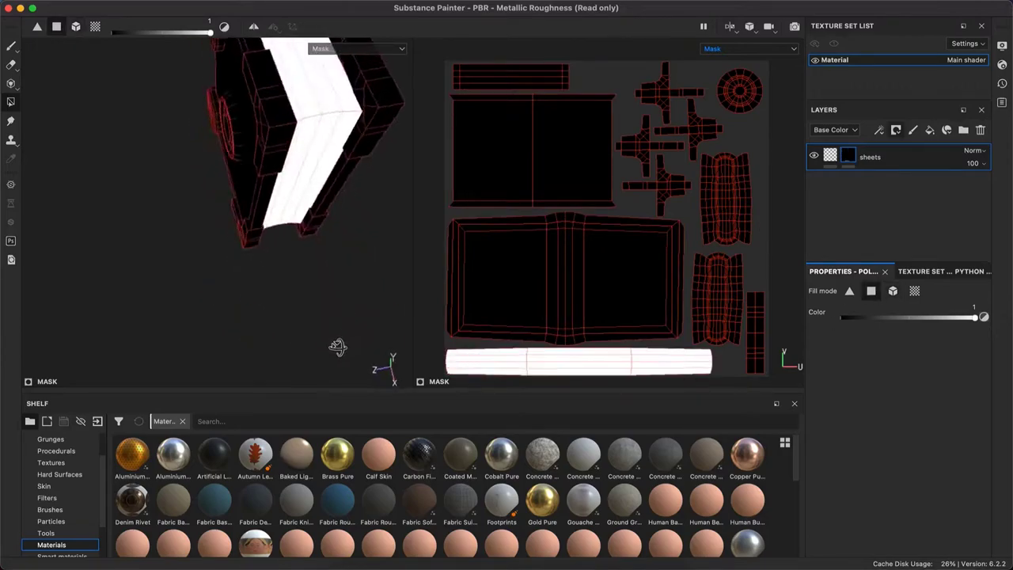
pyautogui.click(872, 291)
# Create a folder named 'sheets' and mask the iron folder to the metal corner pieces
pyautogui.click(963, 131)
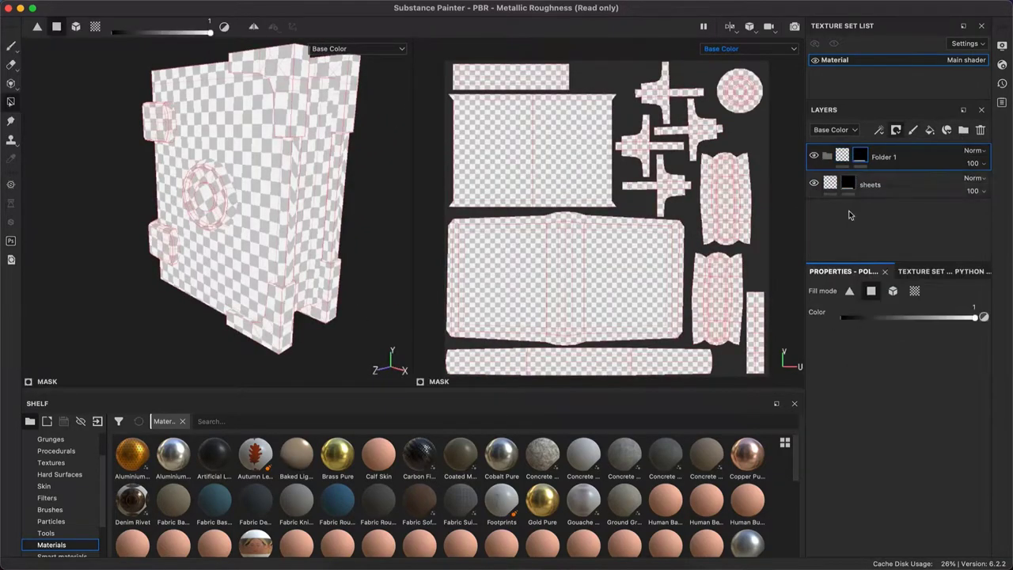
pyautogui.write('sheets')
pyautogui.doubleClick(866, 157)
pyautogui.write('iron')
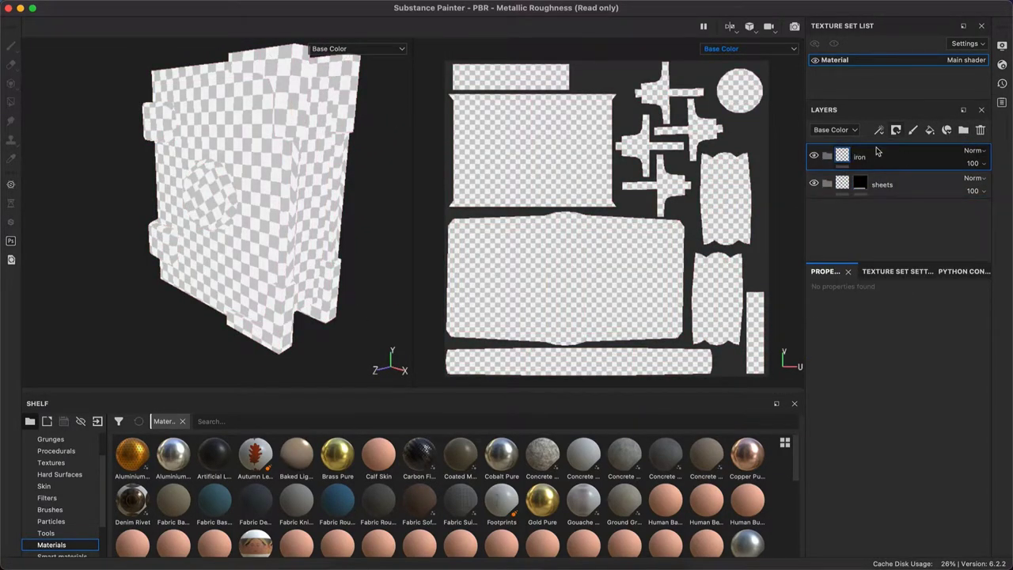
pyautogui.click(918, 156)
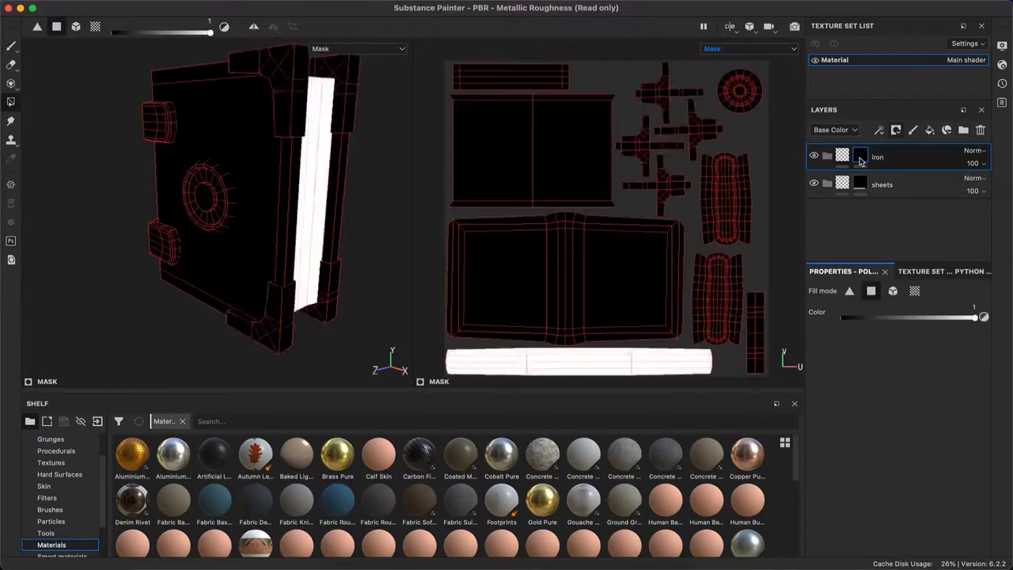
pyautogui.click(669, 210)
pyautogui.click(893, 291)
# Add another folder and fill the front, back and top cover islands white in the base mask
pyautogui.click(963, 130)
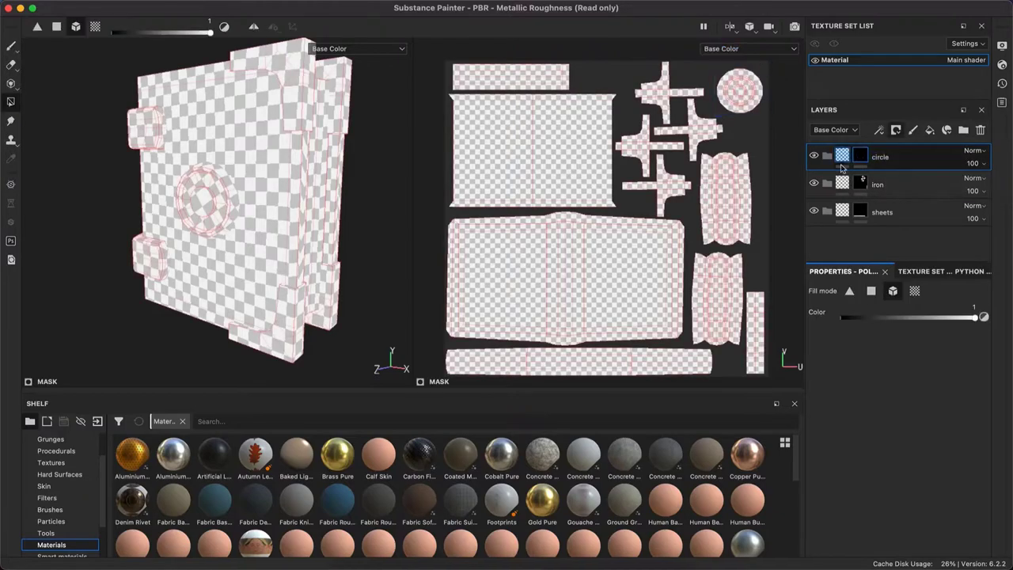
pyautogui.keyDown('alt'); pyautogui.moveTo(259, 130); pyautogui.dragTo(488, 255); pyautogui.keyUp('alt')
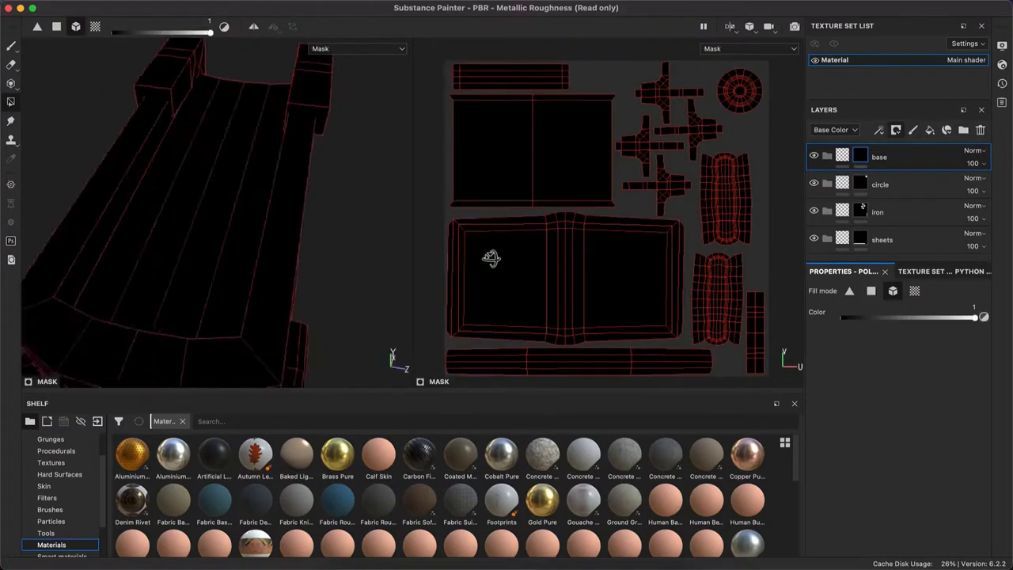
pyautogui.click(871, 291)
pyautogui.click(679, 224)
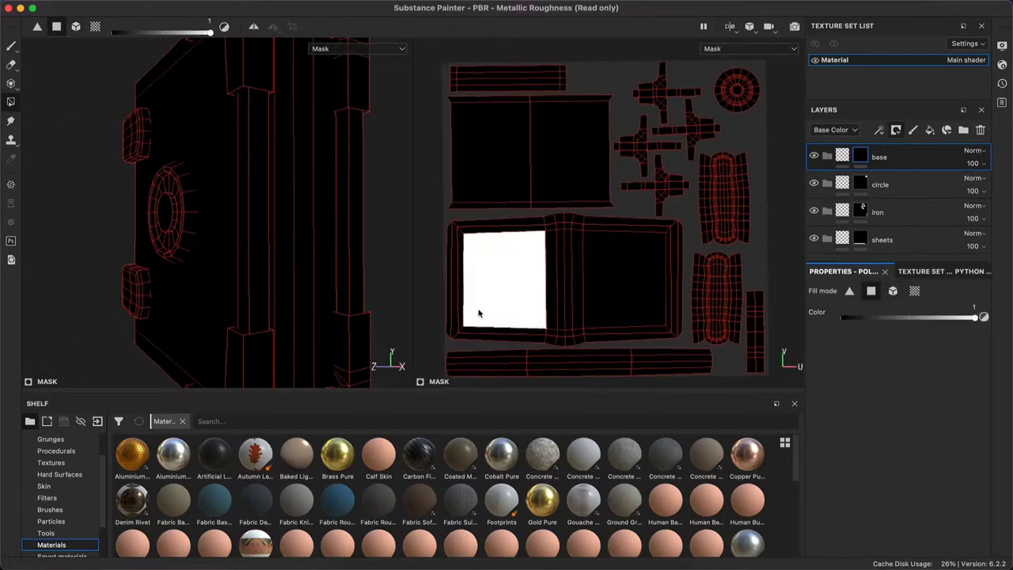
pyautogui.moveTo(351, 298)
pyautogui.keyDown('alt'); pyautogui.mouseDown()
pyautogui.moveTo(474, 125)
pyautogui.moveTo(618, 165)
pyautogui.mouseUp(); pyautogui.keyUp('alt')
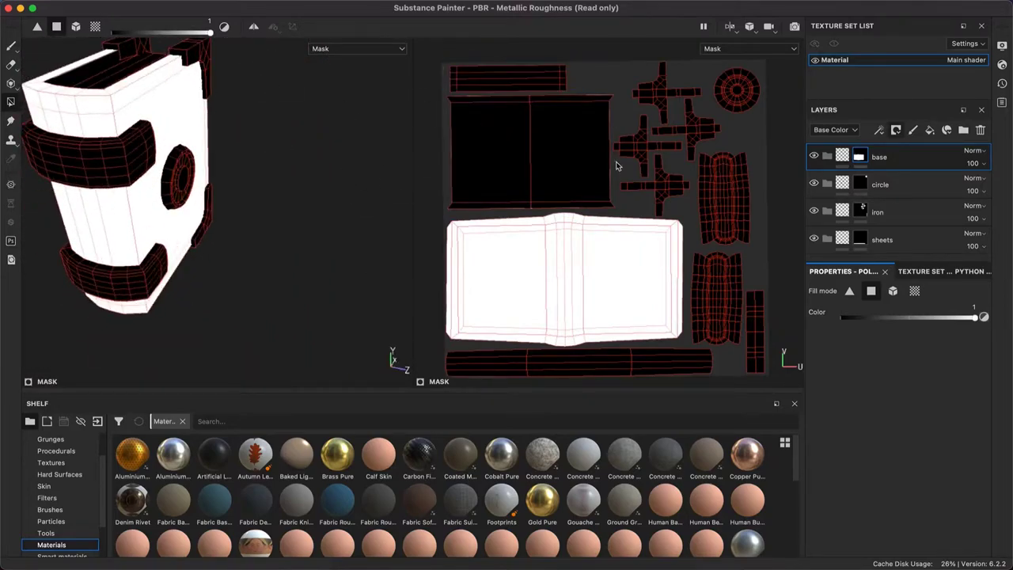
pyautogui.click(462, 195)
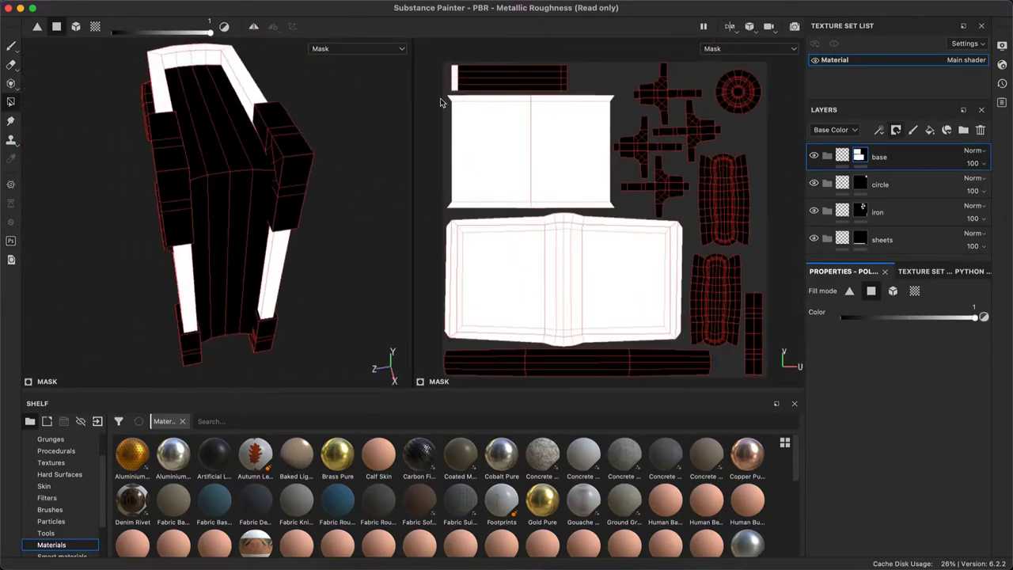
pyautogui.click(475, 79)
pyautogui.moveTo(261, 237)
pyautogui.keyDown('alt'); pyautogui.mouseDown()
pyautogui.moveTo(338, 180)
pyautogui.moveTo(306, 203)
pyautogui.moveTo(821, 134)
pyautogui.mouseUp(); pyautogui.keyUp('alt')
# Create a folder for the clasps and add a grey fill layer inside base
pyautogui.click(964, 129)
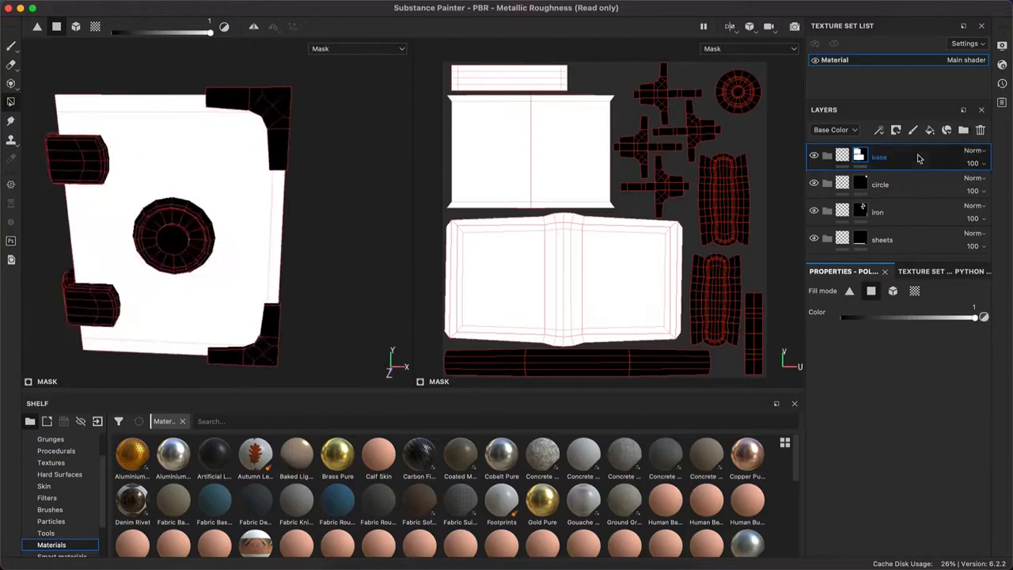
pyautogui.click(858, 157)
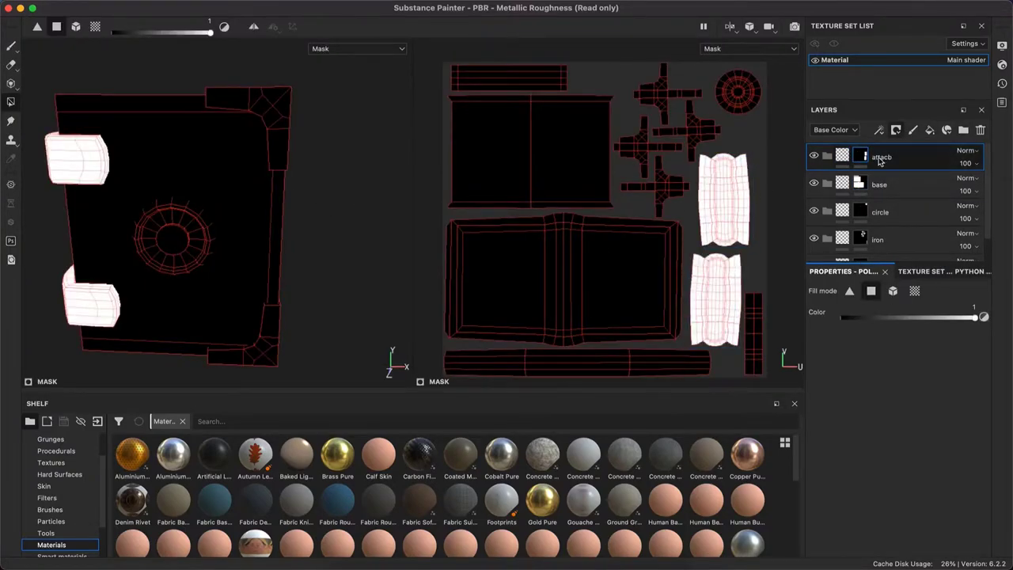
pyautogui.keyDown('alt'); pyautogui.moveTo(526, 211); pyautogui.dragTo(557, 186); pyautogui.keyUp('alt')
pyautogui.click(727, 82)
pyautogui.scroll(-1, 878, 215)
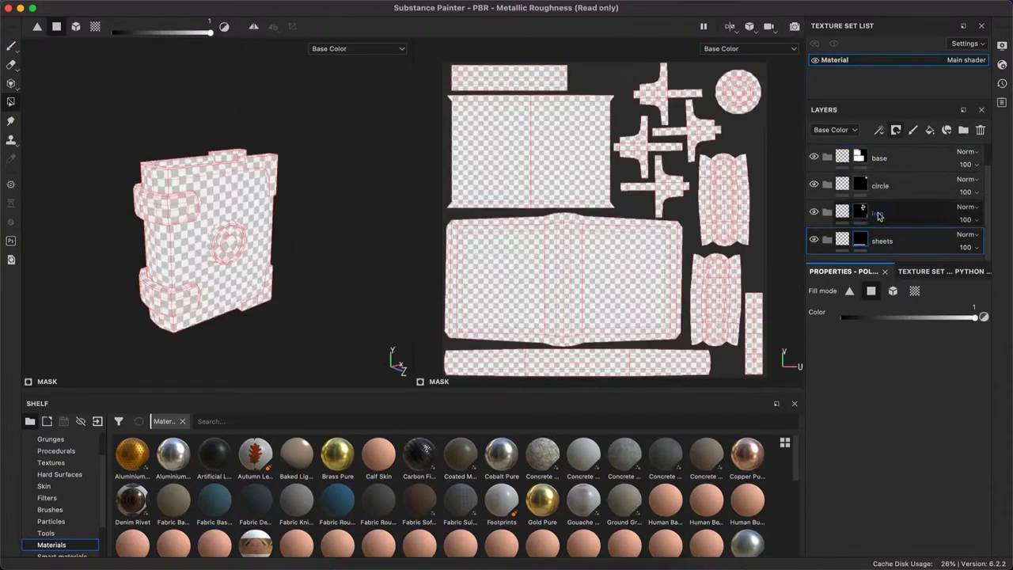
pyautogui.click(930, 130)
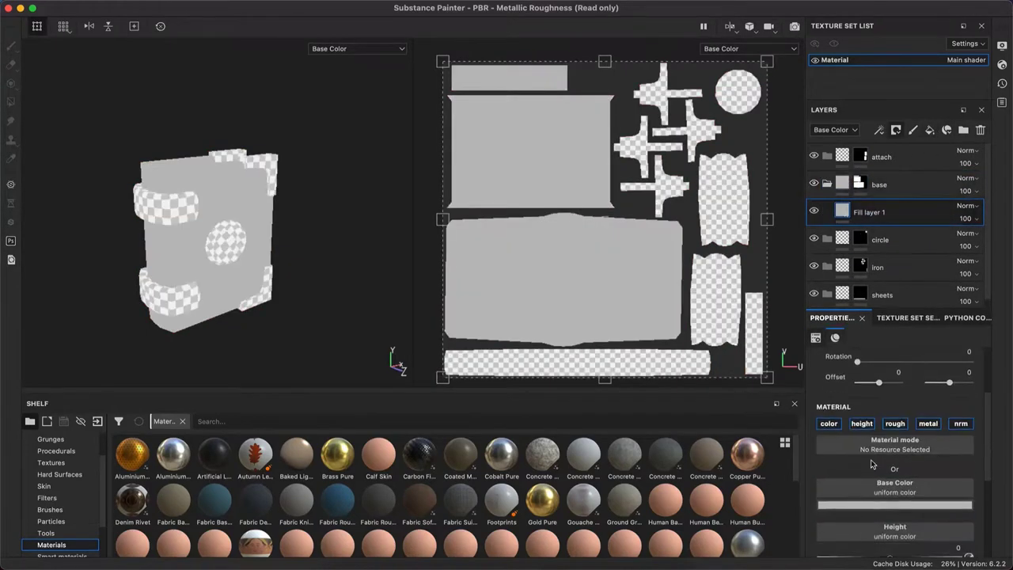
# Set the base fill's colour to a dark blue for the cover
pyautogui.click(894, 510)
pyautogui.click(945, 444)
pyautogui.click(911, 427)
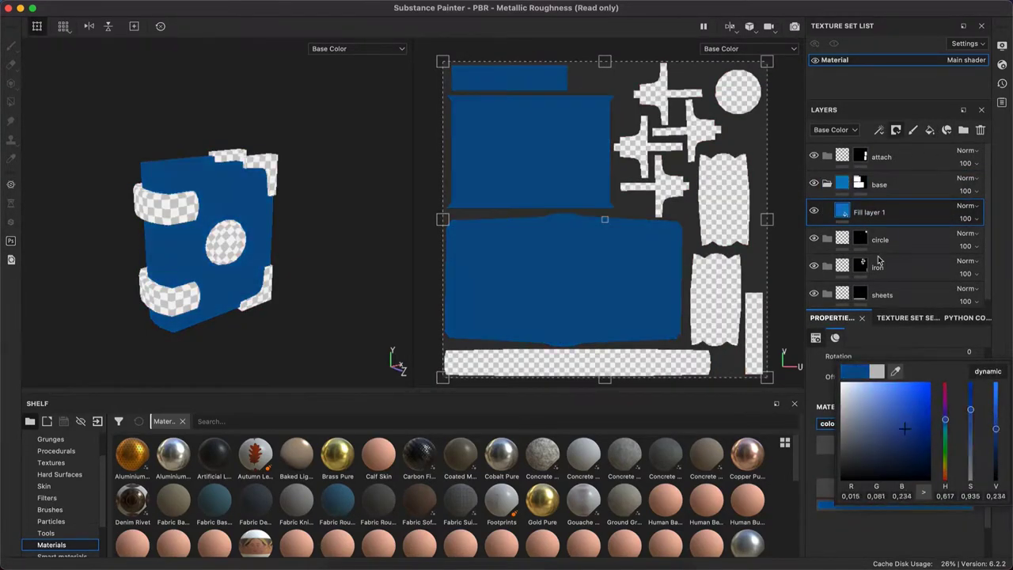
pyautogui.click(739, 221)
# Add an orange fill layer inside the iron folder for the corners
pyautogui.click(881, 268)
pyautogui.click(930, 130)
pyautogui.click(894, 505)
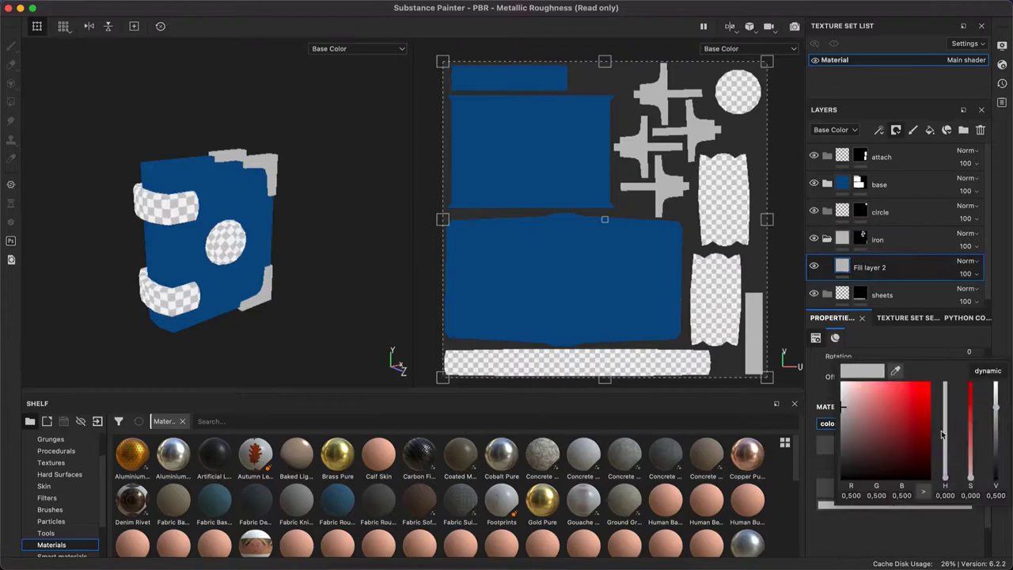
pyautogui.click(946, 471)
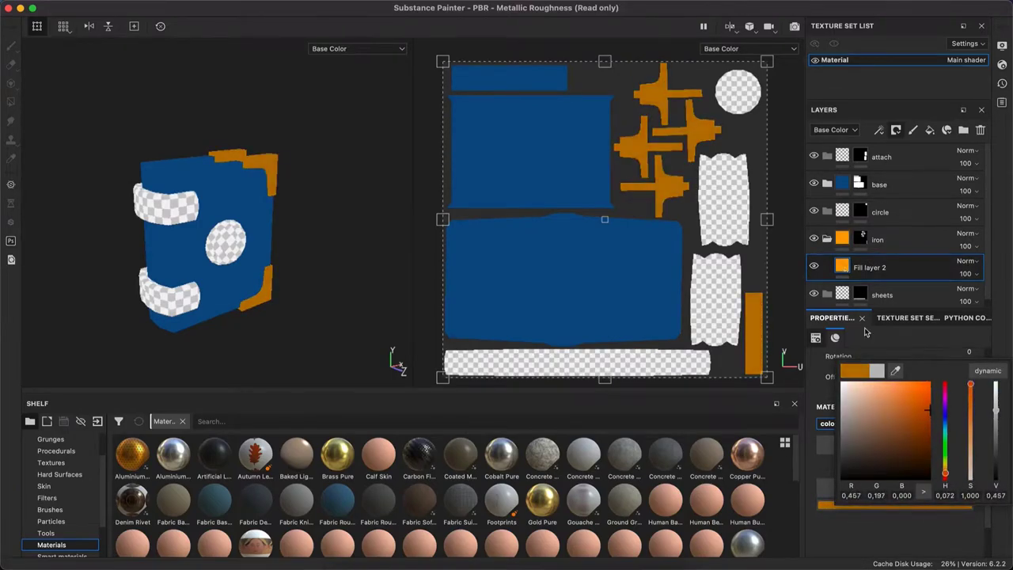
pyautogui.click(880, 212)
# Add a green fill layer inside the circle folder
pyautogui.click(930, 130)
pyautogui.click(894, 505)
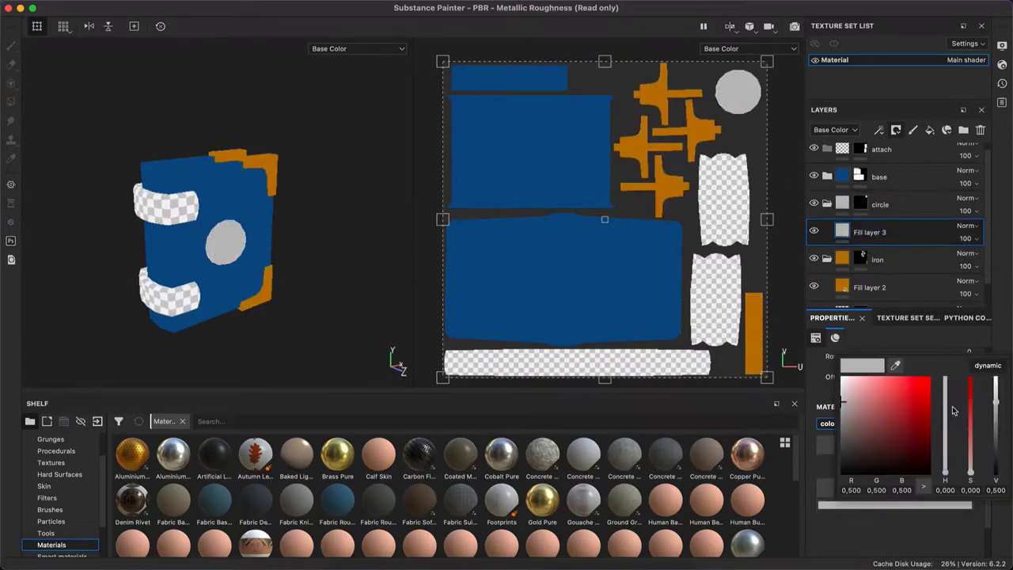
pyautogui.click(946, 440)
pyautogui.click(879, 177)
# Add a dark brown fill layer inside the attach folder for the clasps
pyautogui.click(930, 129)
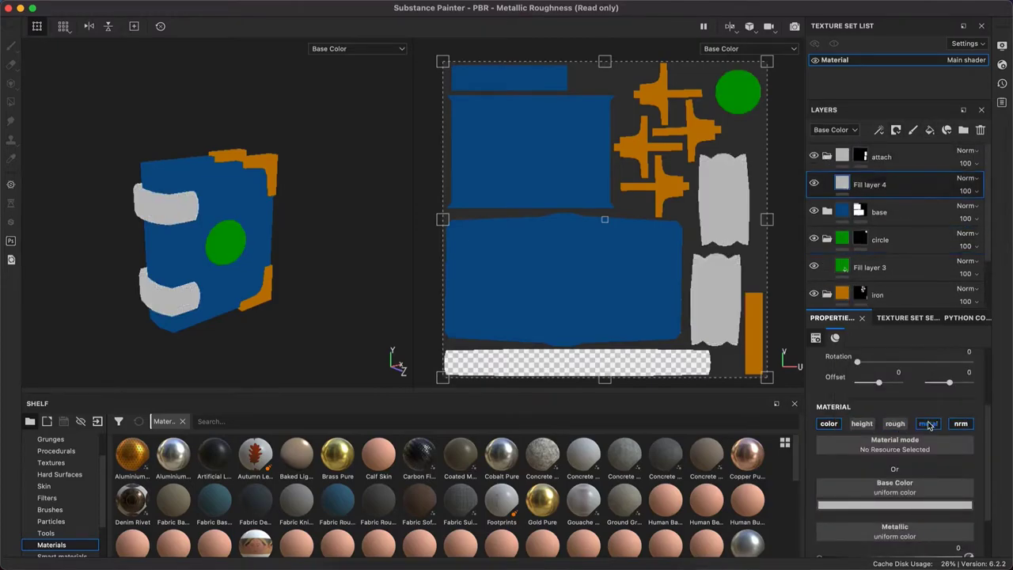
pyautogui.click(894, 505)
pyautogui.click(945, 469)
pyautogui.moveTo(971, 471)
pyautogui.mouseDown()
pyautogui.moveTo(973, 404)
pyautogui.moveTo(939, 430)
pyautogui.mouseUp()
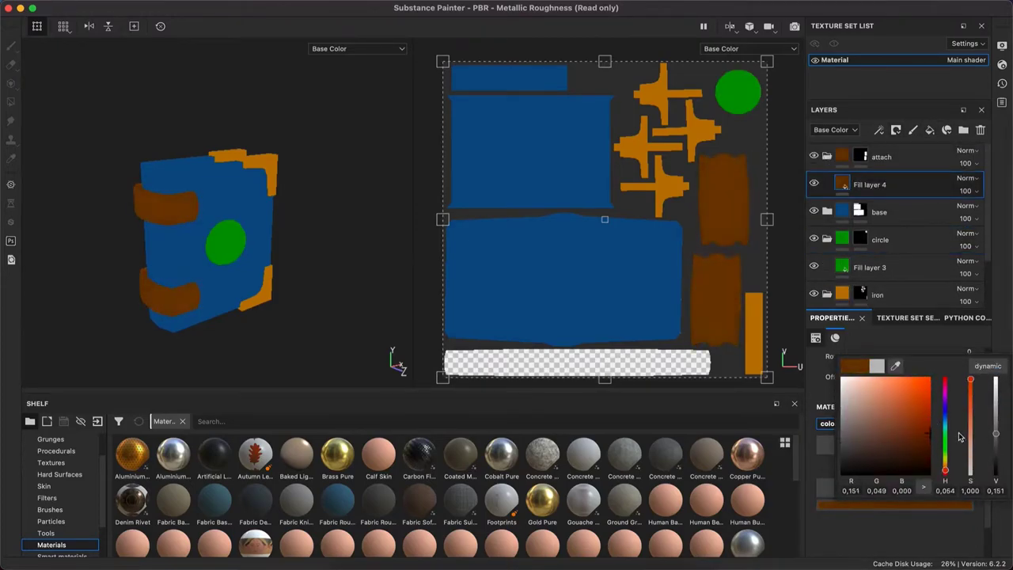
pyautogui.click(316, 226)
pyautogui.moveTo(317, 226)
pyautogui.keyDown('alt'); pyautogui.mouseDown()
pyautogui.moveTo(349, 230)
pyautogui.moveTo(335, 238)
pyautogui.mouseUp(); pyautogui.keyUp('alt')
# Add a light peach fill layer inside the sheets folder for the pages
pyautogui.click(930, 130)
pyautogui.click(917, 505)
pyautogui.click(859, 384)
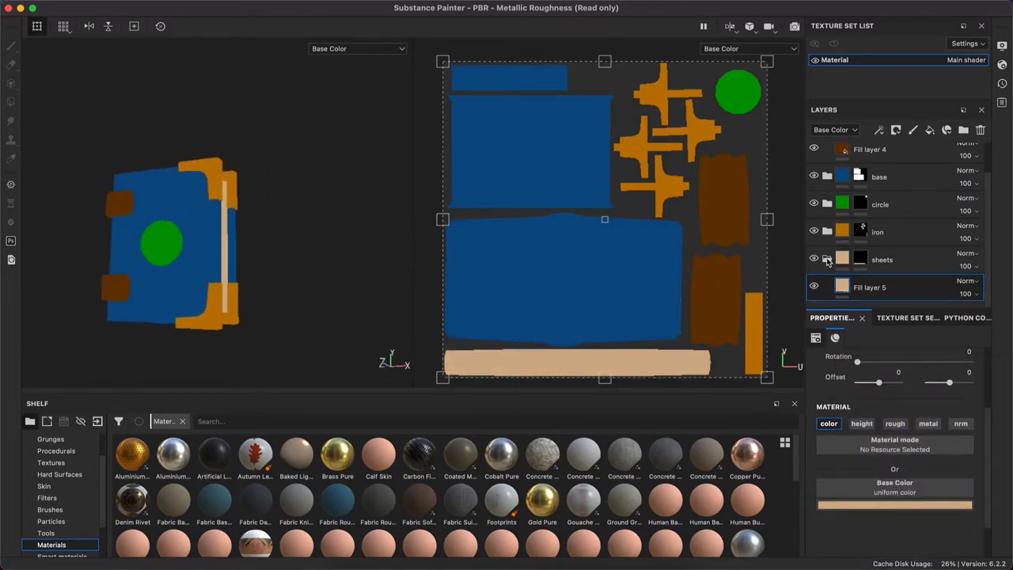
# Add a paint layer above the blue fill in base with a large soft artistic brush
pyautogui.rightClick(843, 188)
pyautogui.click(870, 217)
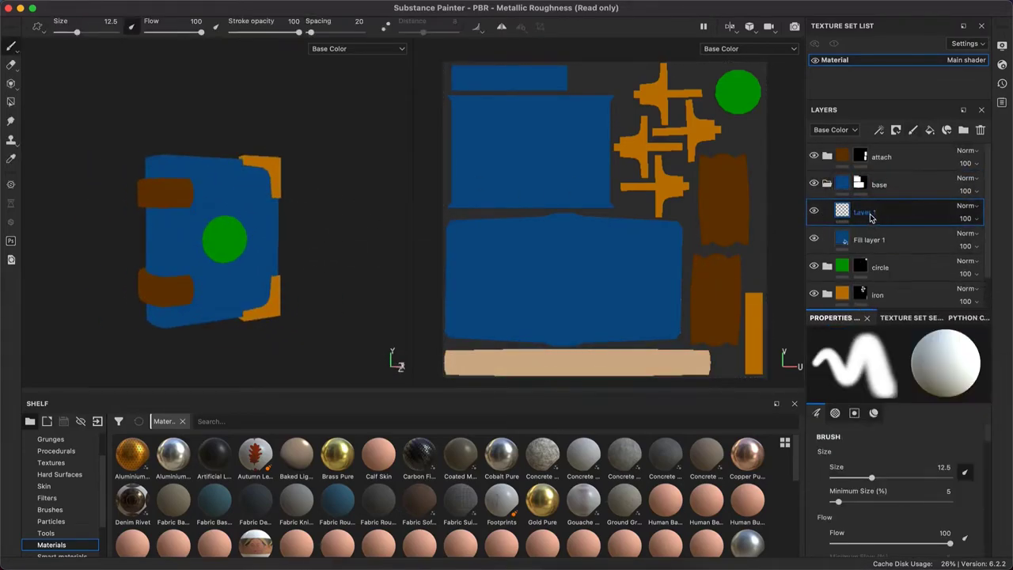
pyautogui.scroll(-3, 902, 441)
pyautogui.keyDown('ctrl'); pyautogui.moveTo(309, 226); pyautogui.dragTo(517, 291, button='right'); pyautogui.keyUp('ctrl')
pyautogui.click(50, 509)
pyautogui.click(256, 459)
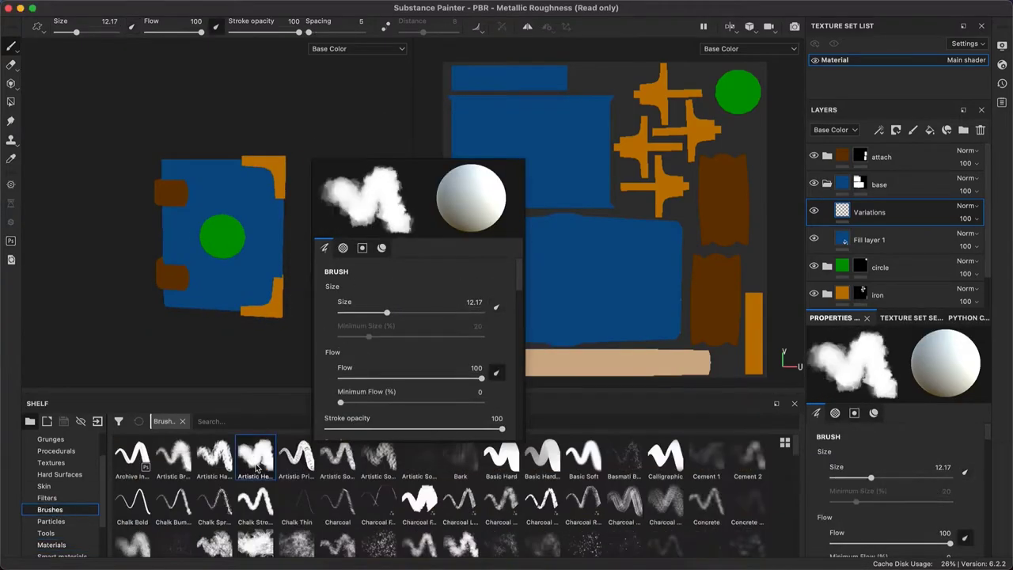
pyautogui.scroll(-5, 500, 365)
pyautogui.click(500, 366)
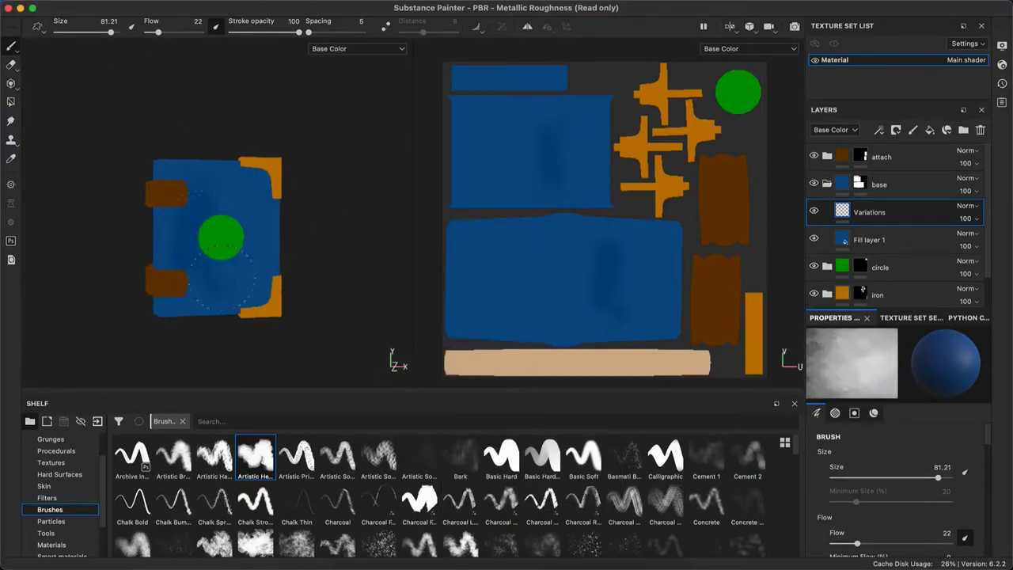
# Pick brush colours and brush mottled variation across the front and back covers
pyautogui.keyDown('alt'); pyautogui.moveTo(221, 261); pyautogui.dragTo(226, 282); pyautogui.keyUp('alt')
pyautogui.keyDown('alt'); pyautogui.moveTo(221, 238); pyautogui.dragTo(231, 200); pyautogui.keyUp('alt')
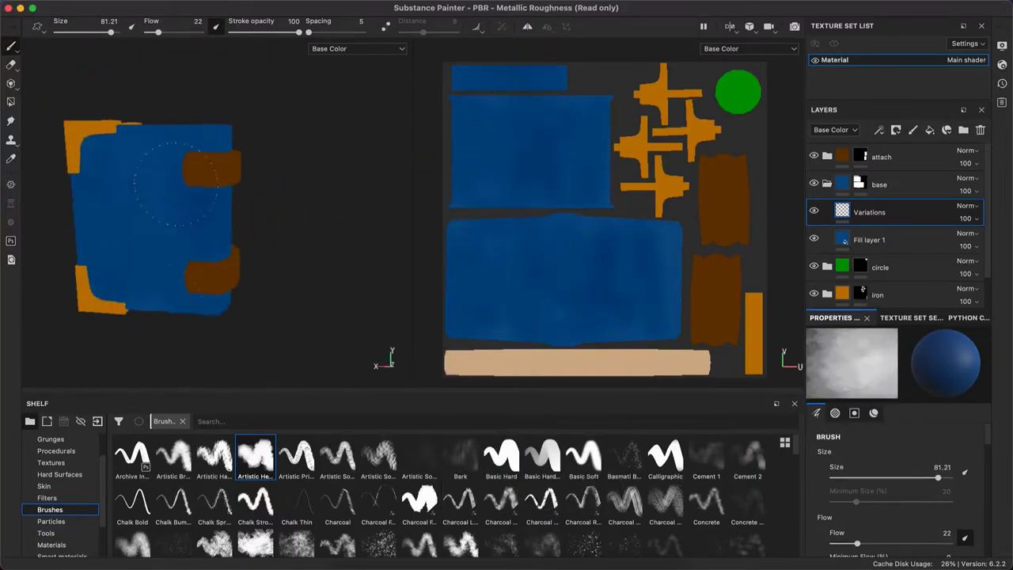
pyautogui.scroll(3, 238, 186)
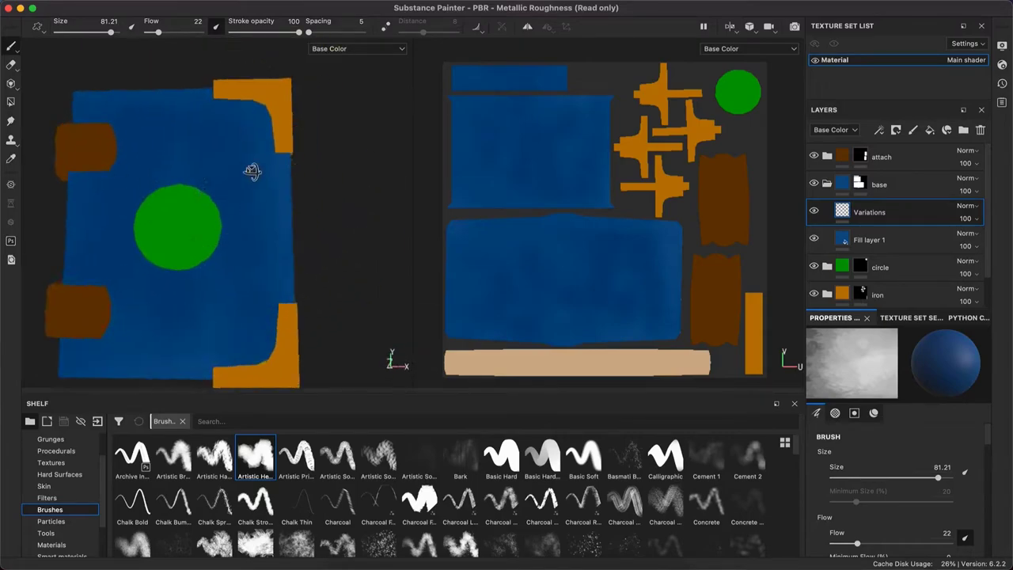
pyautogui.scroll(3, 253, 170)
pyautogui.rightClick(289, 136)
pyautogui.click(346, 341)
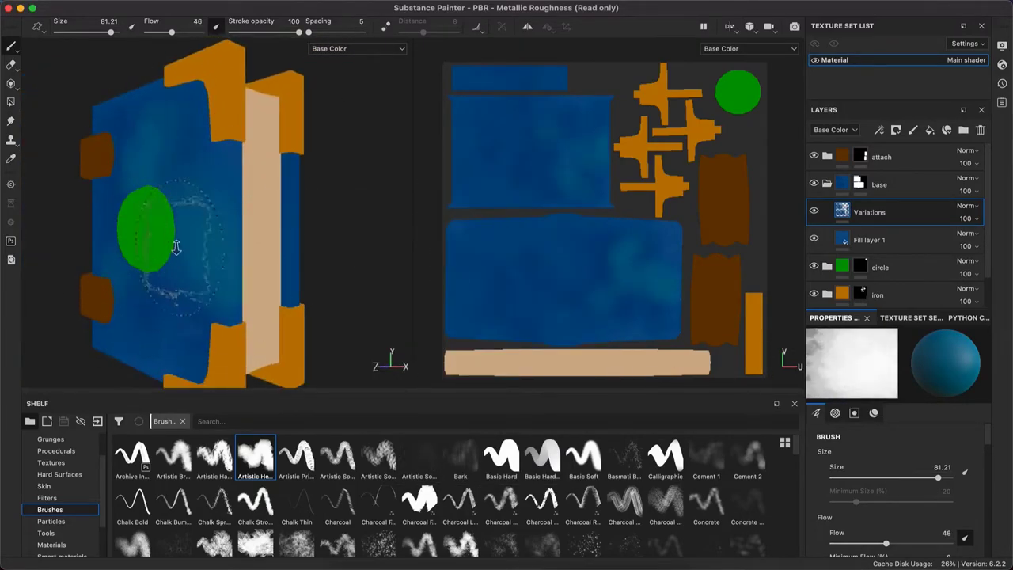
pyautogui.keyDown('alt'); pyautogui.moveTo(175, 247); pyautogui.dragTo(63, 217); pyautogui.keyUp('alt')
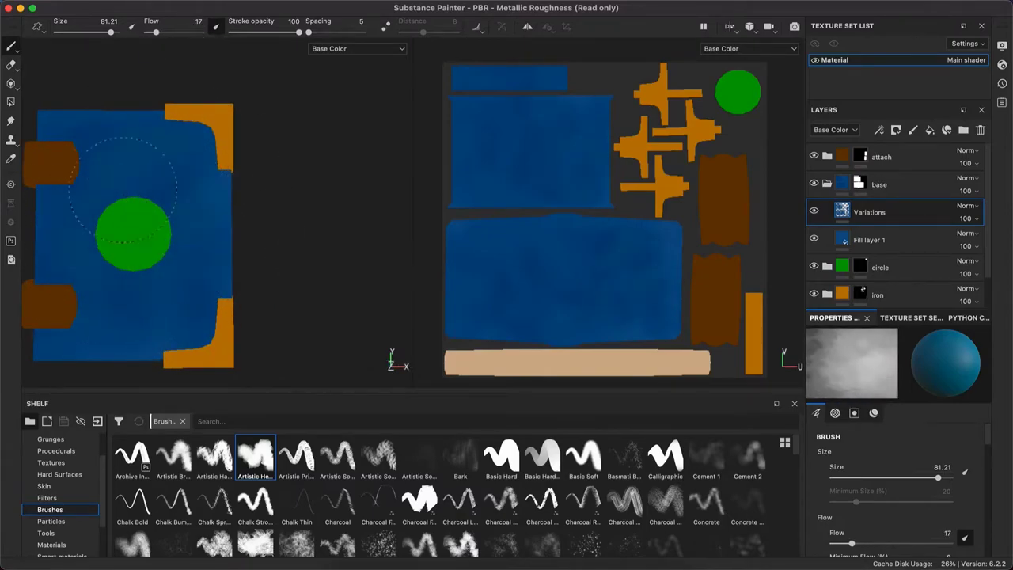
pyautogui.moveTo(122, 182)
pyautogui.keyDown('alt'); pyautogui.mouseDown()
pyautogui.moveTo(341, 65)
pyautogui.moveTo(323, 141)
pyautogui.mouseUp(); pyautogui.keyUp('alt')
# Toggle between full material shading and base colour to preview the book
pyautogui.press('m')
pyautogui.press('c')
pyautogui.press('m')
pyautogui.press('c')
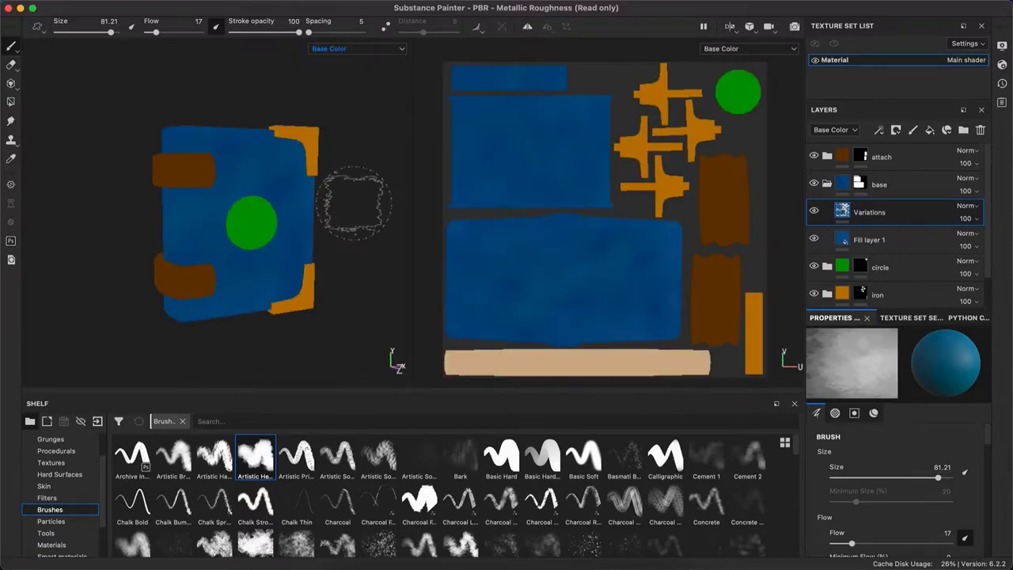
pyautogui.press('m')
pyautogui.press('c')
# Set the AO layer to Darken blending and pick a dark shadow colour
pyautogui.click(878, 184)
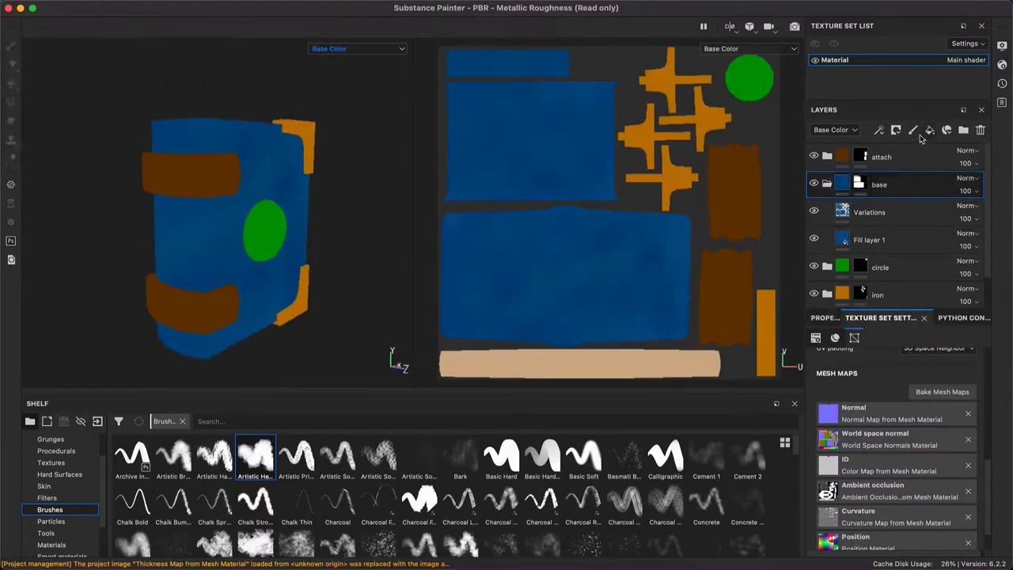
pyautogui.click(968, 205)
pyautogui.click(934, 253)
pyautogui.rightClick(316, 178)
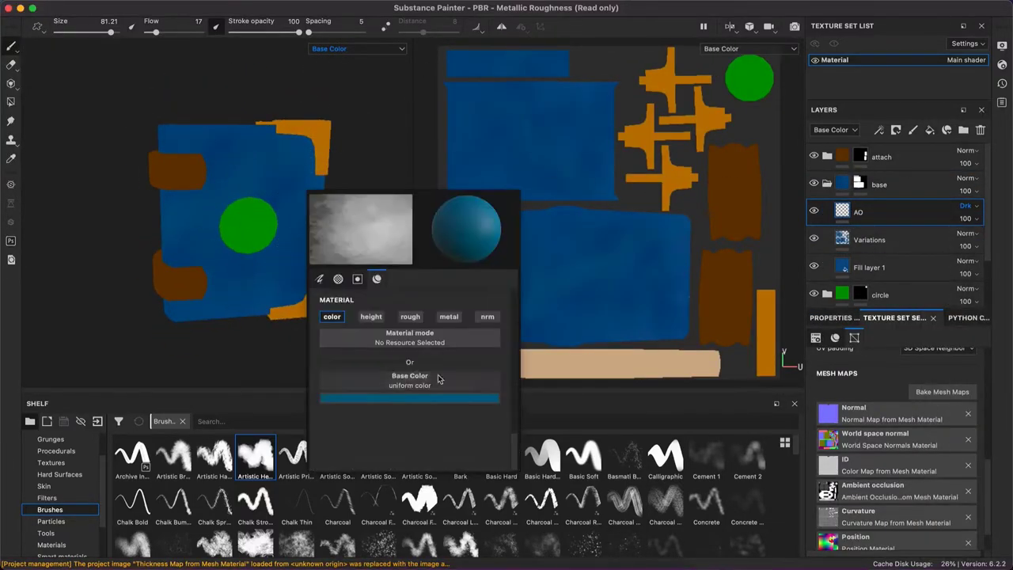
pyautogui.click(372, 387)
pyautogui.press('Escape')
# Paint dark shadows around the green emblem, both brown clasps and the cover edge by the pages
pyautogui.scroll(3, 238, 226)
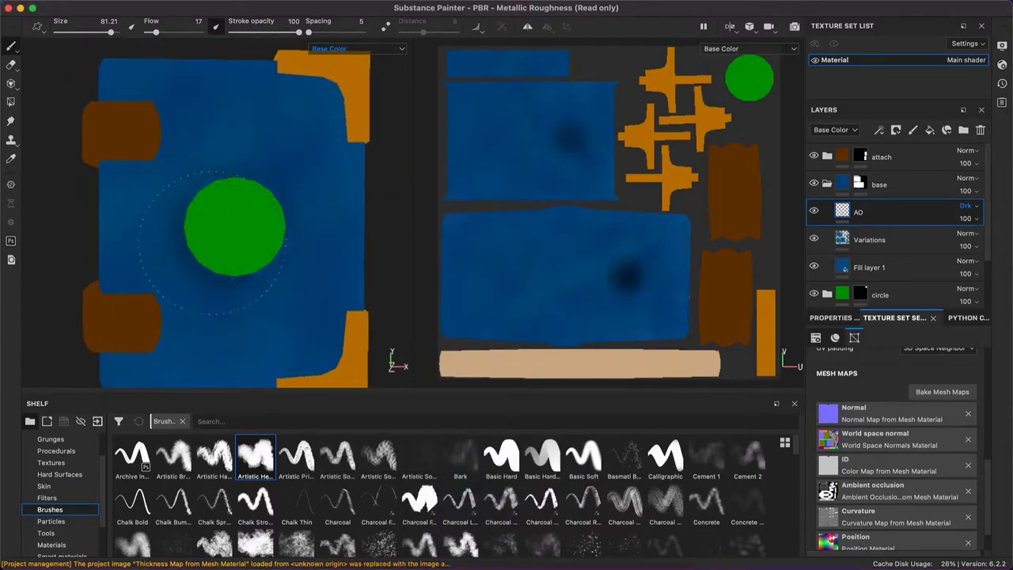
pyautogui.keyDown('alt'); pyautogui.moveTo(212, 242); pyautogui.dragTo(261, 190); pyautogui.keyUp('alt')
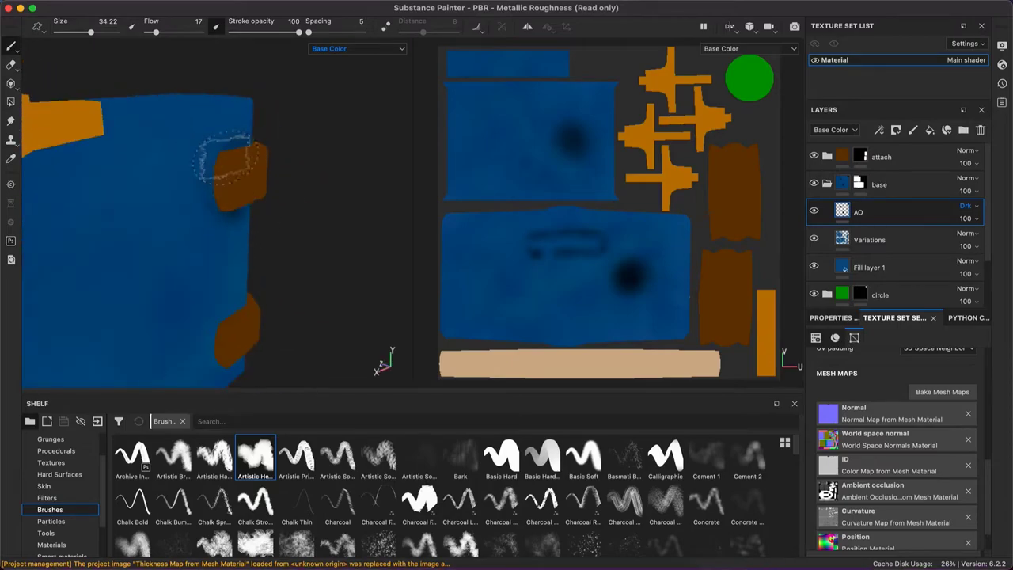
pyautogui.keyDown('alt'); pyautogui.moveTo(226, 158); pyautogui.dragTo(335, 307); pyautogui.keyUp('alt')
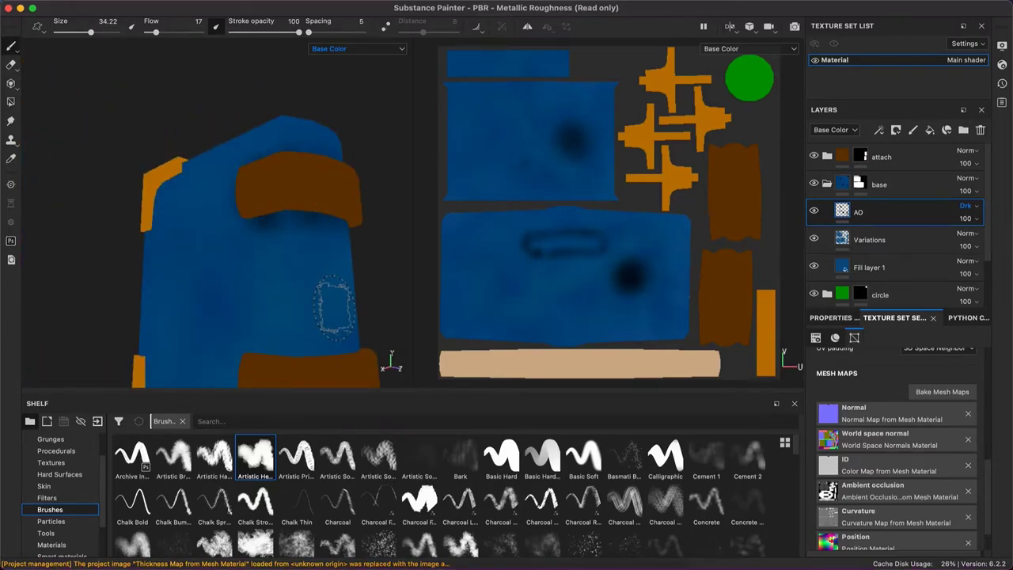
pyautogui.moveTo(226, 197)
pyautogui.keyDown('alt'); pyautogui.mouseDown()
pyautogui.moveTo(292, 150)
pyautogui.moveTo(201, 163)
pyautogui.moveTo(226, 217)
pyautogui.moveTo(264, 233)
pyautogui.moveTo(227, 281)
pyautogui.moveTo(344, 249)
pyautogui.moveTo(317, 258)
pyautogui.mouseUp(); pyautogui.keyUp('alt')
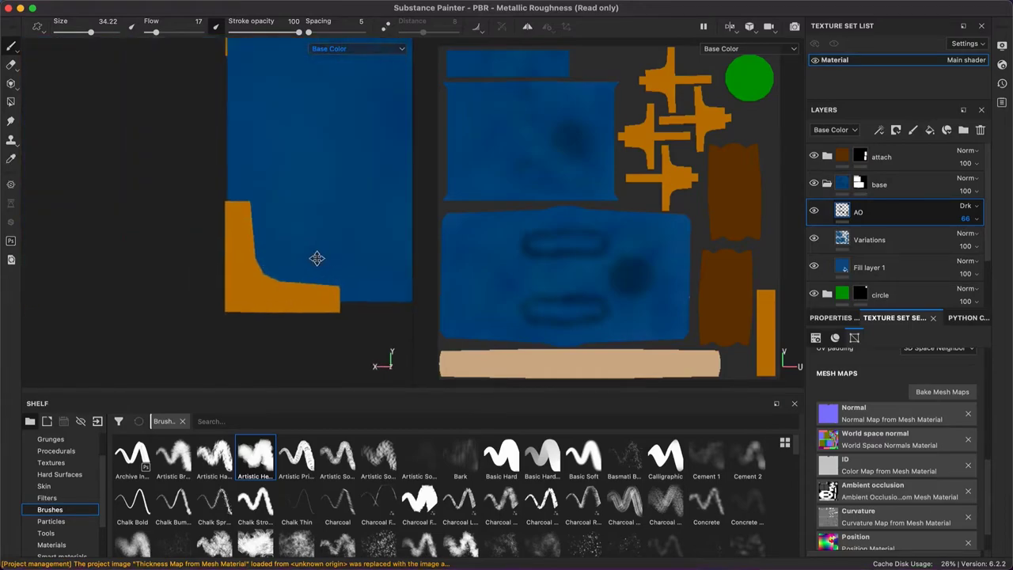
pyautogui.moveTo(317, 293)
pyautogui.keyDown('alt'); pyautogui.mouseDown()
pyautogui.moveTo(181, 214)
pyautogui.moveTo(338, 180)
pyautogui.moveTo(262, 194)
pyautogui.moveTo(283, 181)
pyautogui.moveTo(317, 214)
pyautogui.moveTo(238, 170)
pyautogui.moveTo(271, 169)
pyautogui.moveTo(182, 199)
pyautogui.moveTo(226, 226)
pyautogui.moveTo(319, 244)
pyautogui.moveTo(242, 258)
pyautogui.moveTo(349, 223)
pyautogui.moveTo(385, 368)
pyautogui.moveTo(294, 245)
pyautogui.moveTo(254, 252)
pyautogui.mouseUp(); pyautogui.keyUp('alt')
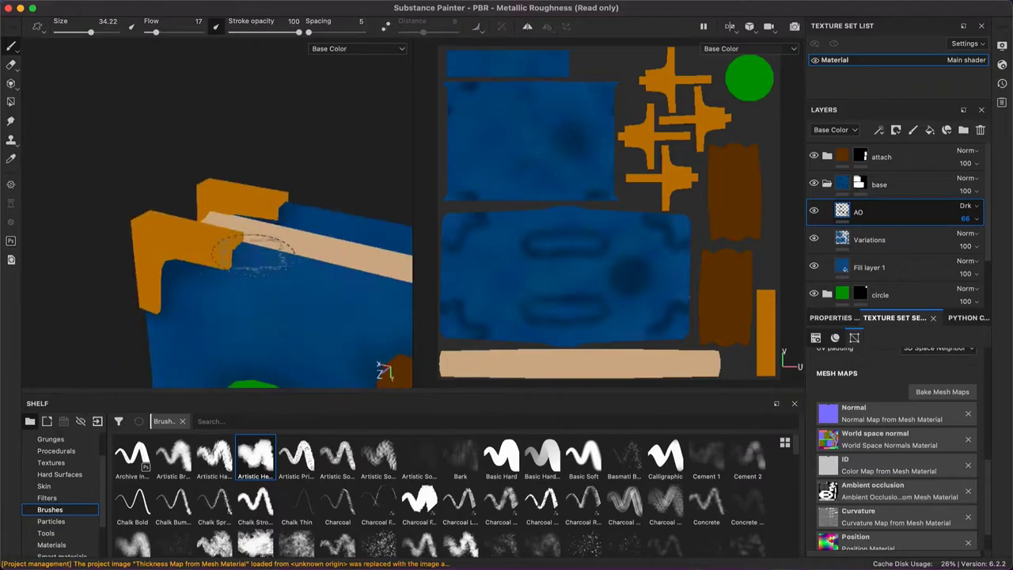
# Add an HL paint layer and set its blend mode to Overlay
pyautogui.keyDown('alt'); pyautogui.moveTo(176, 219); pyautogui.dragTo(260, 220); pyautogui.keyUp('alt')
pyautogui.click(878, 184)
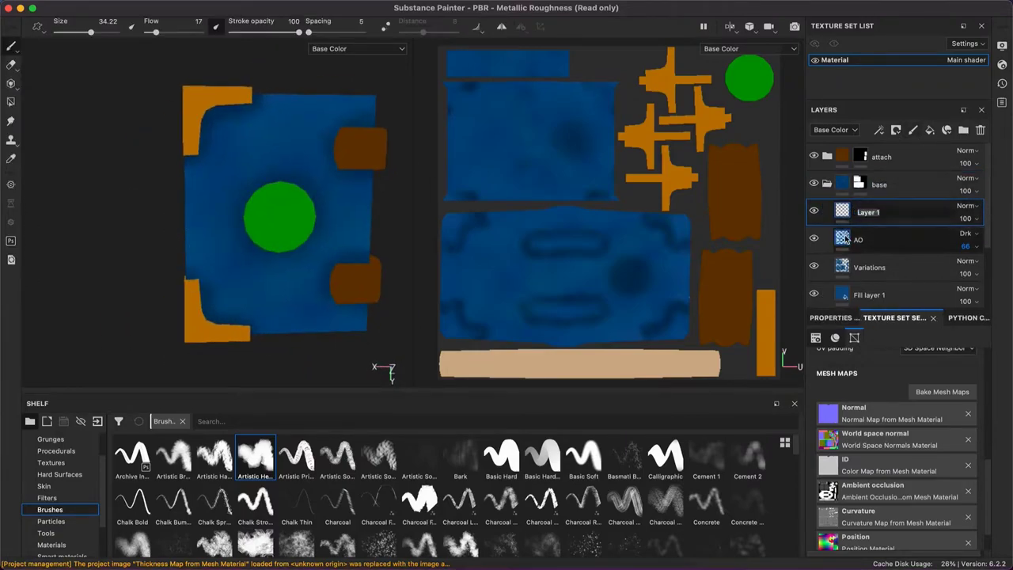
pyautogui.click(965, 205)
pyautogui.click(930, 389)
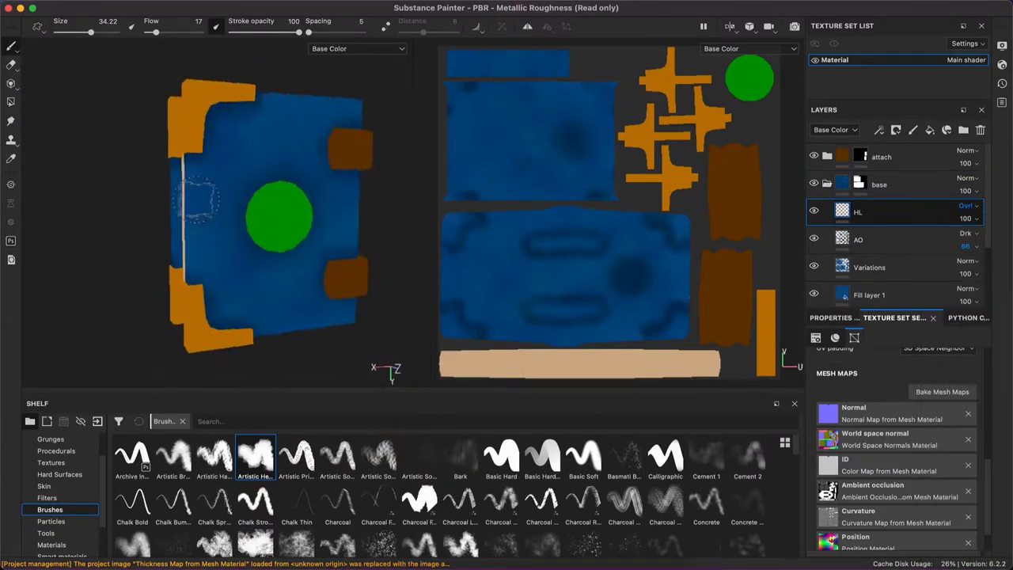
# Lower the brush flow and brighten the cover edges around the emblem side and pages
pyautogui.scroll(3, 196, 141)
pyautogui.keyDown('alt'); pyautogui.moveTo(196, 140); pyautogui.dragTo(292, 251); pyautogui.keyUp('alt')
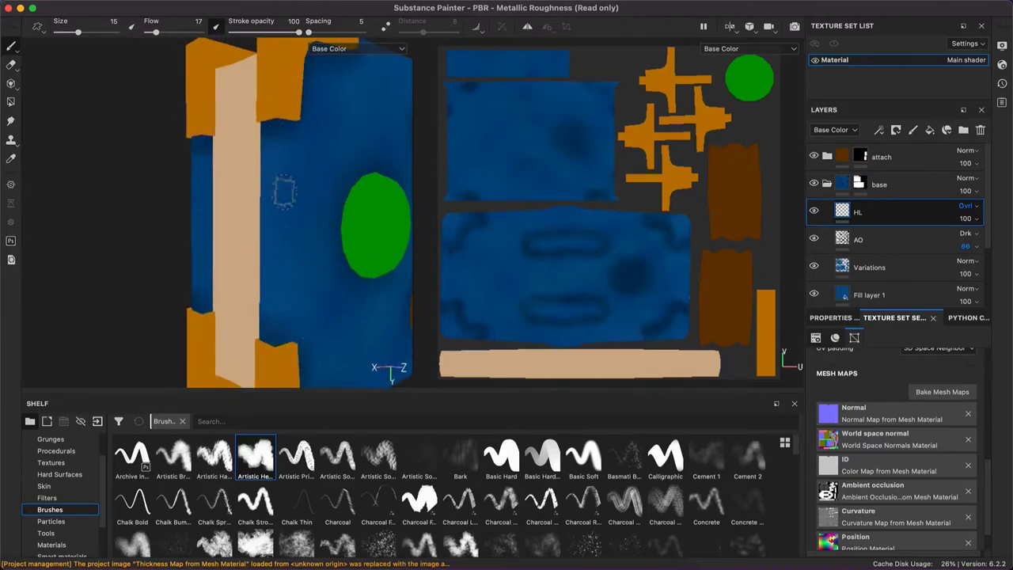
pyautogui.moveTo(276, 336)
pyautogui.keyDown('alt'); pyautogui.mouseDown()
pyautogui.moveTo(356, 271)
pyautogui.moveTo(162, 51)
pyautogui.mouseUp(); pyautogui.keyUp('alt')
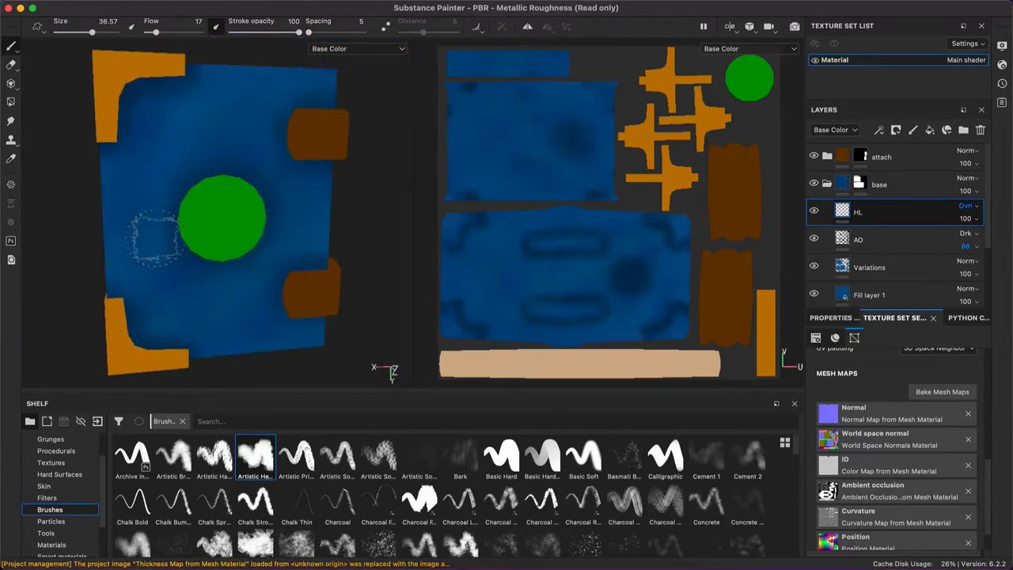
pyautogui.keyDown('alt'); pyautogui.moveTo(332, 332); pyautogui.dragTo(164, 251); pyautogui.keyUp('alt')
pyautogui.keyDown('alt'); pyautogui.moveTo(107, 223); pyautogui.dragTo(146, 206); pyautogui.keyUp('alt')
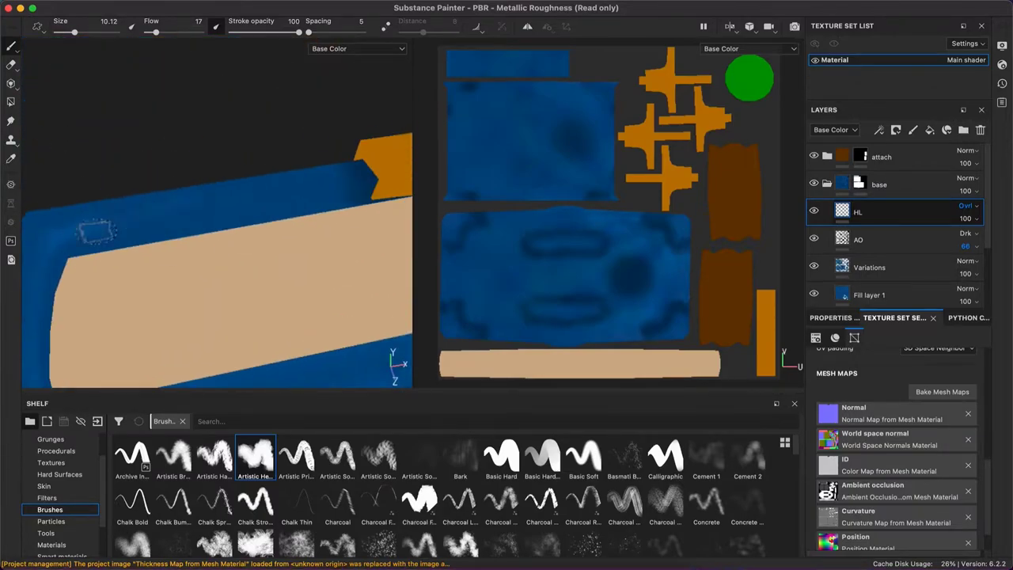
pyautogui.moveTo(95, 231)
pyautogui.keyDown('alt'); pyautogui.mouseDown()
pyautogui.moveTo(532, 197)
pyautogui.moveTo(289, 256)
pyautogui.moveTo(169, 215)
pyautogui.moveTo(238, 198)
pyautogui.moveTo(261, 166)
pyautogui.moveTo(207, 206)
pyautogui.moveTo(383, 164)
pyautogui.mouseUp(); pyautogui.keyUp('alt')
pyautogui.moveTo(211, 283)
pyautogui.keyDown('alt'); pyautogui.mouseDown()
pyautogui.moveTo(244, 167)
pyautogui.moveTo(228, 190)
pyautogui.mouseUp(); pyautogui.keyUp('alt')
pyautogui.moveTo(215, 312)
pyautogui.keyDown('alt'); pyautogui.mouseDown()
pyautogui.moveTo(220, 219)
pyautogui.moveTo(205, 250)
pyautogui.moveTo(229, 276)
pyautogui.mouseUp(); pyautogui.keyUp('alt')
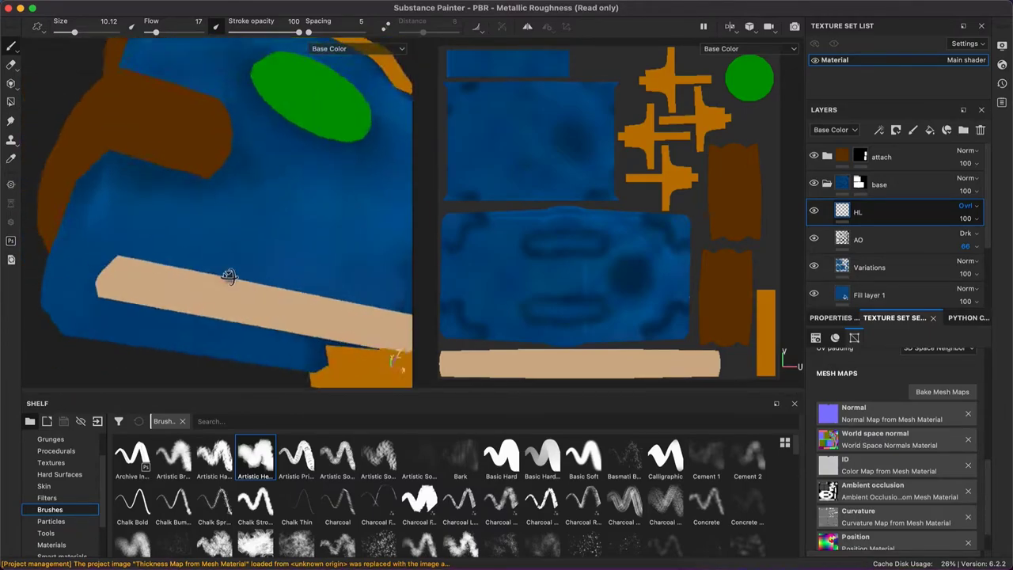
pyautogui.moveTo(149, 241)
pyautogui.keyDown('alt'); pyautogui.mouseDown()
pyautogui.moveTo(253, 215)
pyautogui.moveTo(54, 330)
pyautogui.mouseUp(); pyautogui.keyUp('alt')
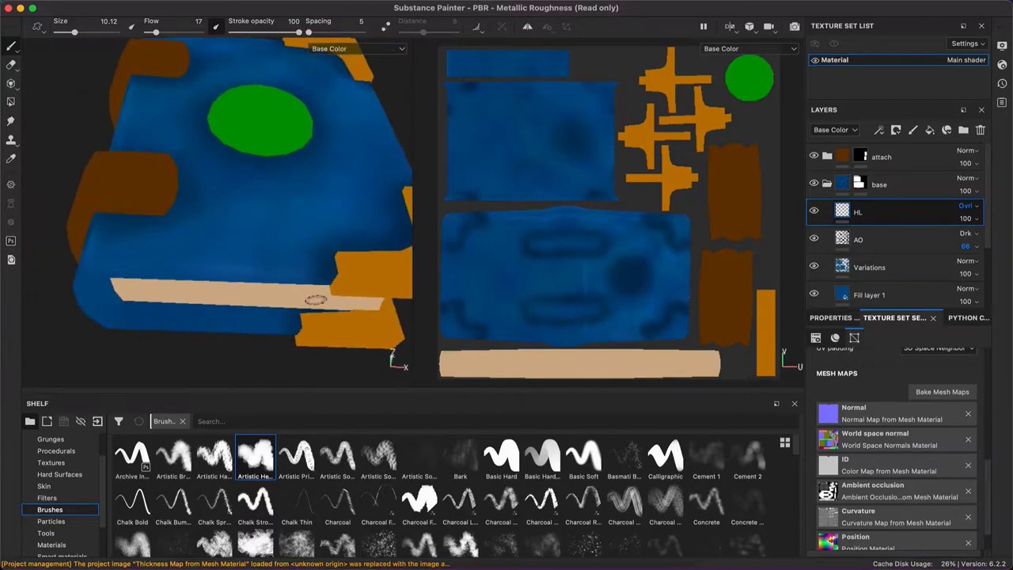
pyautogui.keyDown('alt'); pyautogui.moveTo(315, 300); pyautogui.dragTo(77, 190); pyautogui.keyUp('alt')
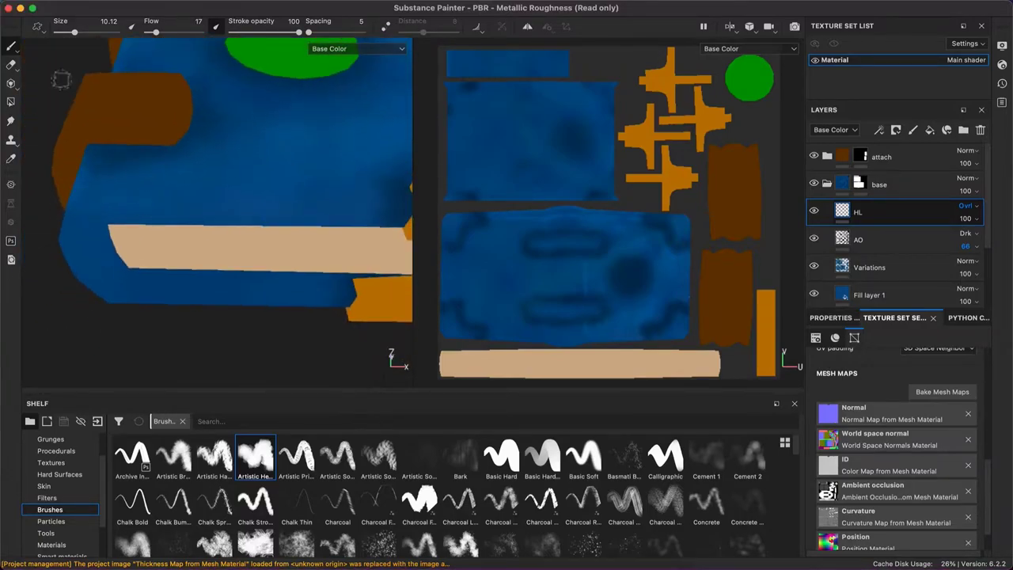
pyautogui.moveTo(294, 209)
pyautogui.keyDown('ctrl'); pyautogui.mouseDown()
pyautogui.moveTo(136, 215)
pyautogui.moveTo(342, 232)
pyautogui.mouseUp(); pyautogui.keyUp('ctrl')
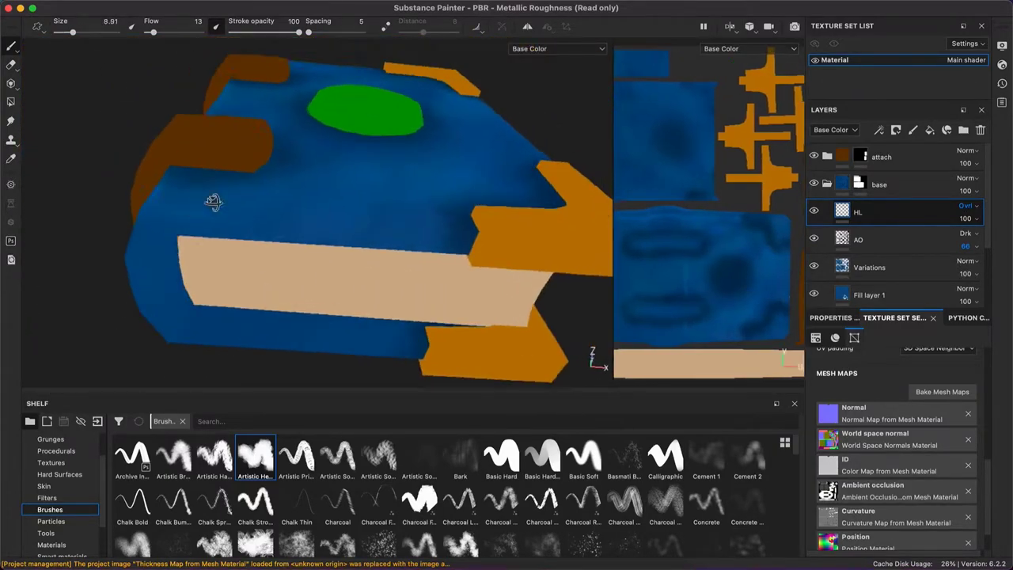
# Continue highlighting the cover edges along the spine and pages side
pyautogui.keyDown('alt'); pyautogui.moveTo(213, 201); pyautogui.dragTo(306, 243); pyautogui.keyUp('alt')
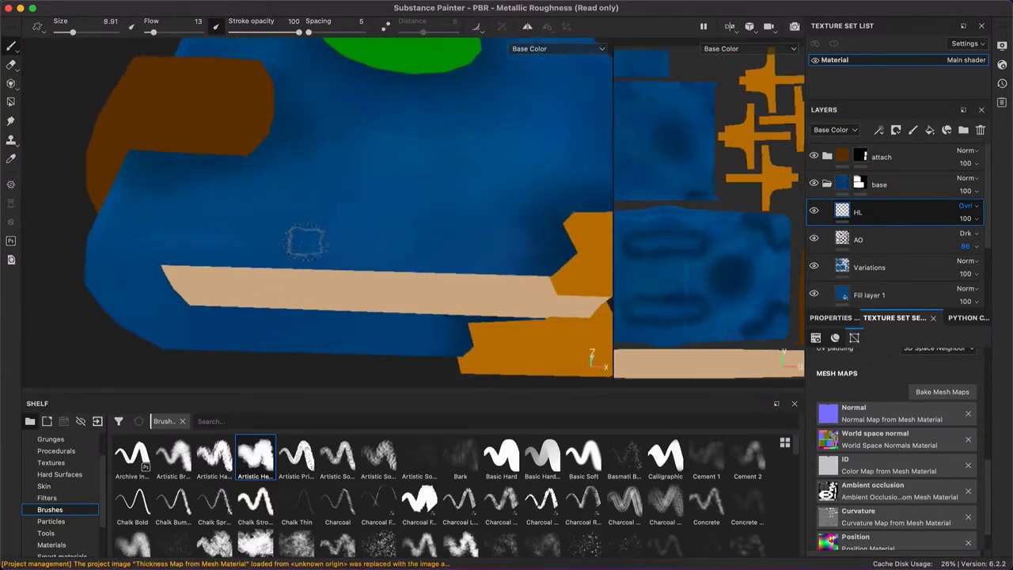
pyautogui.moveTo(513, 257)
pyautogui.keyDown('alt'); pyautogui.mouseDown()
pyautogui.moveTo(136, 169)
pyautogui.moveTo(238, 226)
pyautogui.moveTo(317, 187)
pyautogui.moveTo(328, 254)
pyautogui.mouseUp(); pyautogui.keyUp('alt')
pyautogui.moveTo(87, 262)
pyautogui.keyDown('alt'); pyautogui.mouseDown()
pyautogui.moveTo(441, 251)
pyautogui.moveTo(288, 101)
pyautogui.moveTo(283, 166)
pyautogui.moveTo(361, 230)
pyautogui.moveTo(249, 169)
pyautogui.moveTo(404, 219)
pyautogui.moveTo(307, 239)
pyautogui.moveTo(269, 190)
pyautogui.mouseUp(); pyautogui.keyUp('alt')
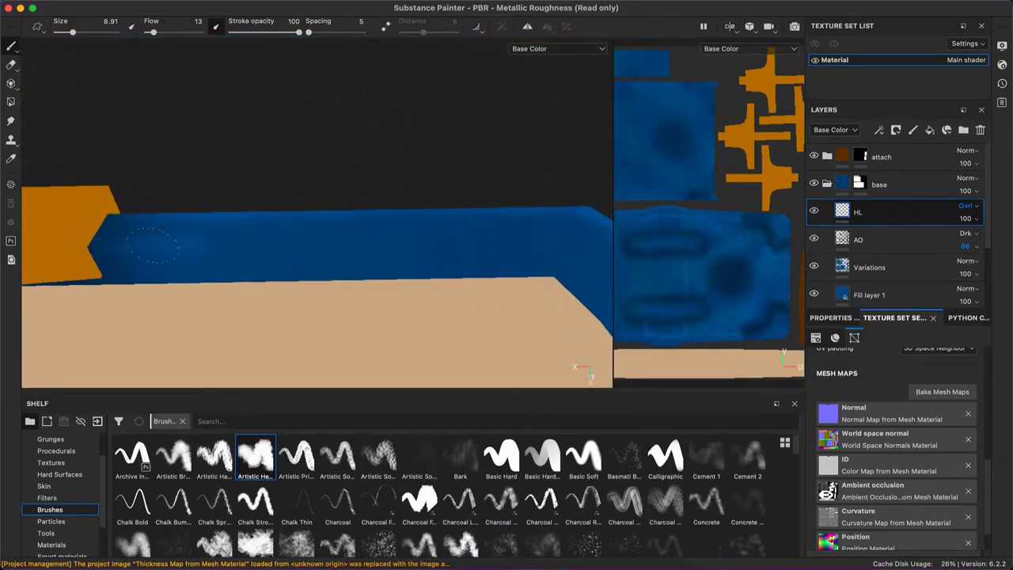
pyautogui.moveTo(152, 245)
pyautogui.keyDown('alt'); pyautogui.mouseDown()
pyautogui.moveTo(372, 237)
pyautogui.moveTo(293, 192)
pyautogui.moveTo(317, 245)
pyautogui.moveTo(254, 226)
pyautogui.moveTo(254, 98)
pyautogui.mouseUp(); pyautogui.keyUp('alt')
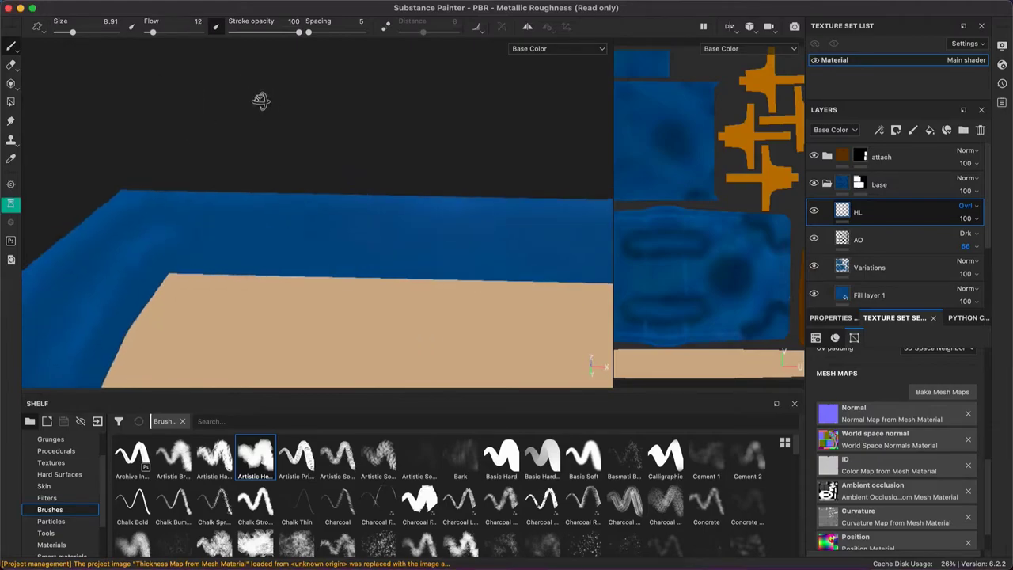
pyautogui.moveTo(393, 238)
pyautogui.keyDown('alt'); pyautogui.mouseDown(button='right')
pyautogui.moveTo(204, 265)
pyautogui.moveTo(146, 172)
pyautogui.mouseUp(button='right'); pyautogui.keyUp('alt')
pyautogui.scroll(3, 325, 182)
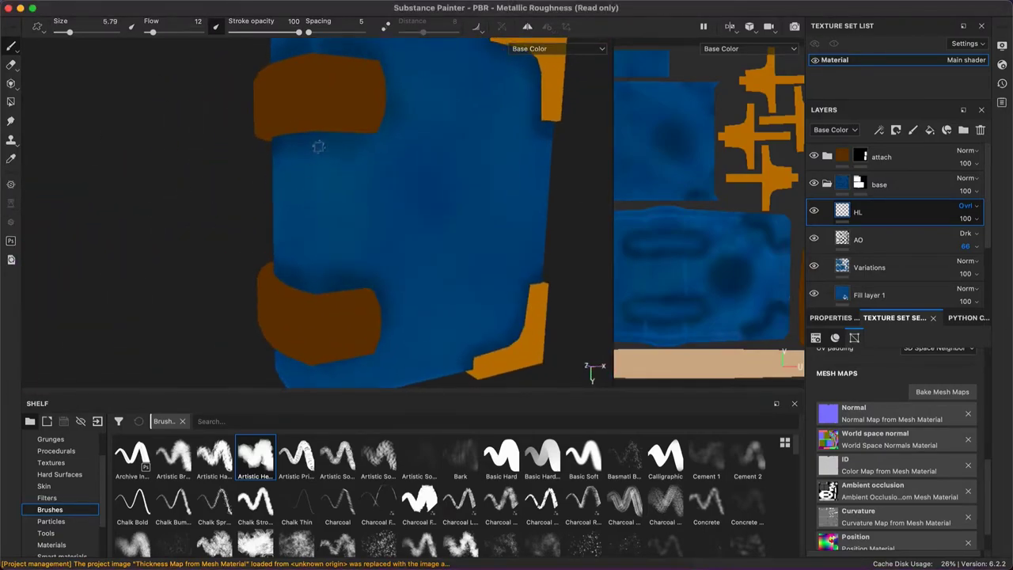
pyautogui.moveTo(318, 146)
pyautogui.keyDown('alt'); pyautogui.mouseDown()
pyautogui.moveTo(262, 229)
pyautogui.moveTo(383, 186)
pyautogui.mouseUp(); pyautogui.keyUp('alt')
pyautogui.moveTo(305, 269)
pyautogui.keyDown('alt'); pyautogui.mouseDown()
pyautogui.moveTo(376, 261)
pyautogui.moveTo(342, 83)
pyautogui.mouseUp(); pyautogui.keyUp('alt')
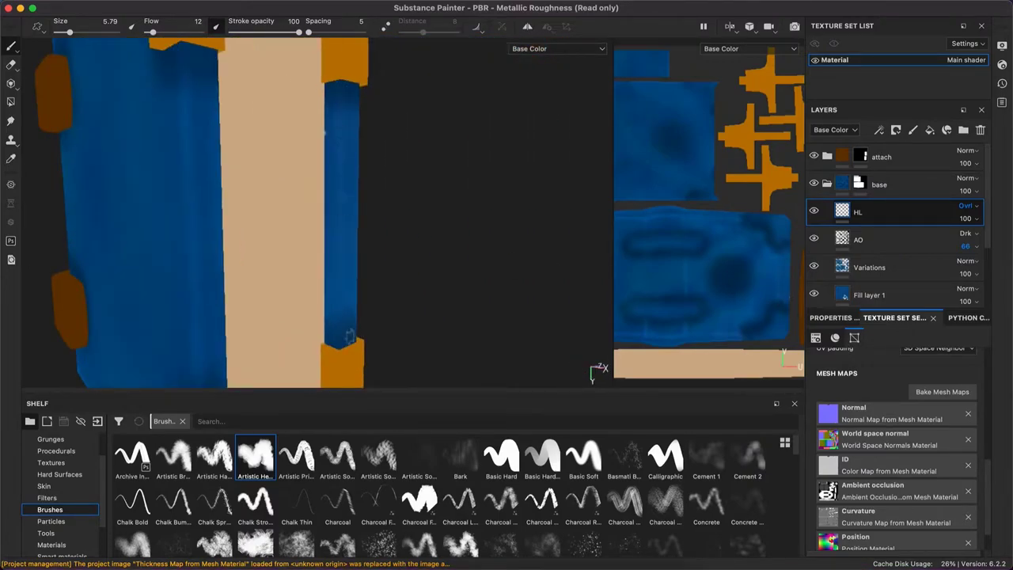
pyautogui.keyDown('alt'); pyautogui.moveTo(349, 335); pyautogui.dragTo(360, 180); pyautogui.keyUp('alt')
pyautogui.moveTo(417, 222)
pyautogui.keyDown('alt'); pyautogui.mouseDown()
pyautogui.moveTo(389, 154)
pyautogui.moveTo(153, 118)
pyautogui.mouseUp(); pyautogui.keyUp('alt')
# Adjust the HL layer opacity and set the AO layer opacity to 49
pyautogui.moveTo(966, 218)
pyautogui.mouseDown()
pyautogui.moveTo(999, 245)
pyautogui.moveTo(986, 270)
pyautogui.mouseUp()
pyautogui.moveTo(443, 238)
pyautogui.keyDown('alt'); pyautogui.mouseDown()
pyautogui.moveTo(388, 249)
pyautogui.moveTo(457, 190)
pyautogui.moveTo(338, 220)
pyautogui.mouseUp(); pyautogui.keyUp('alt')
pyautogui.rightClick(389, 249)
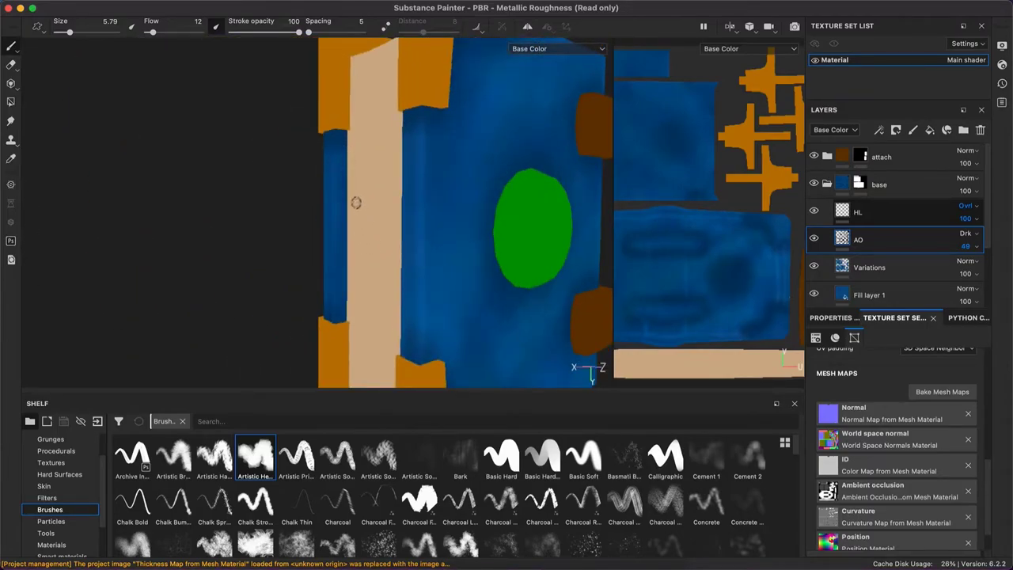
# Lower the AO layer opacity to 38
pyautogui.scroll(3, 356, 202)
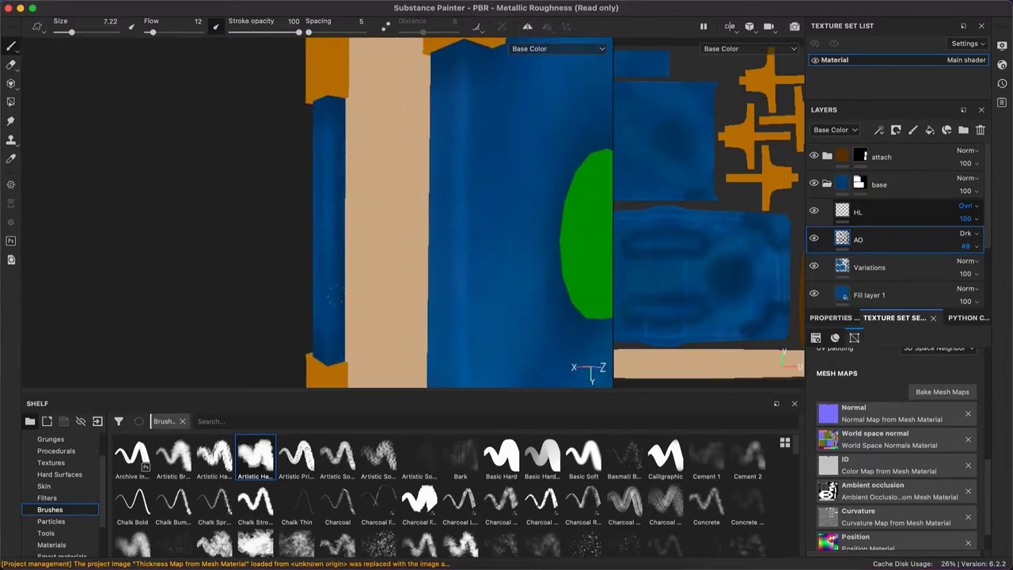
pyautogui.moveTo(335, 295)
pyautogui.keyDown('alt'); pyautogui.mouseDown()
pyautogui.moveTo(317, 218)
pyautogui.moveTo(395, 154)
pyautogui.moveTo(380, 190)
pyautogui.moveTo(386, 168)
pyautogui.moveTo(246, 244)
pyautogui.mouseUp(); pyautogui.keyUp('alt')
pyautogui.scroll(-3, 310, 198)
pyautogui.moveTo(376, 238)
pyautogui.keyDown('alt'); pyautogui.mouseDown()
pyautogui.moveTo(399, 239)
pyautogui.moveTo(309, 230)
pyautogui.moveTo(301, 212)
pyautogui.moveTo(459, 204)
pyautogui.moveTo(301, 204)
pyautogui.moveTo(444, 184)
pyautogui.moveTo(302, 186)
pyautogui.moveTo(362, 198)
pyautogui.moveTo(353, 182)
pyautogui.moveTo(248, 241)
pyautogui.moveTo(471, 217)
pyautogui.moveTo(243, 190)
pyautogui.moveTo(265, 220)
pyautogui.mouseUp(); pyautogui.keyUp('alt')
pyautogui.moveTo(408, 168)
pyautogui.keyDown('alt'); pyautogui.mouseDown()
pyautogui.moveTo(531, 199)
pyautogui.moveTo(444, 230)
pyautogui.moveTo(362, 240)
pyautogui.moveTo(416, 199)
pyautogui.moveTo(283, 229)
pyautogui.moveTo(262, 222)
pyautogui.mouseUp(); pyautogui.keyUp('alt')
pyautogui.moveTo(966, 246); pyautogui.dragTo(975, 272)
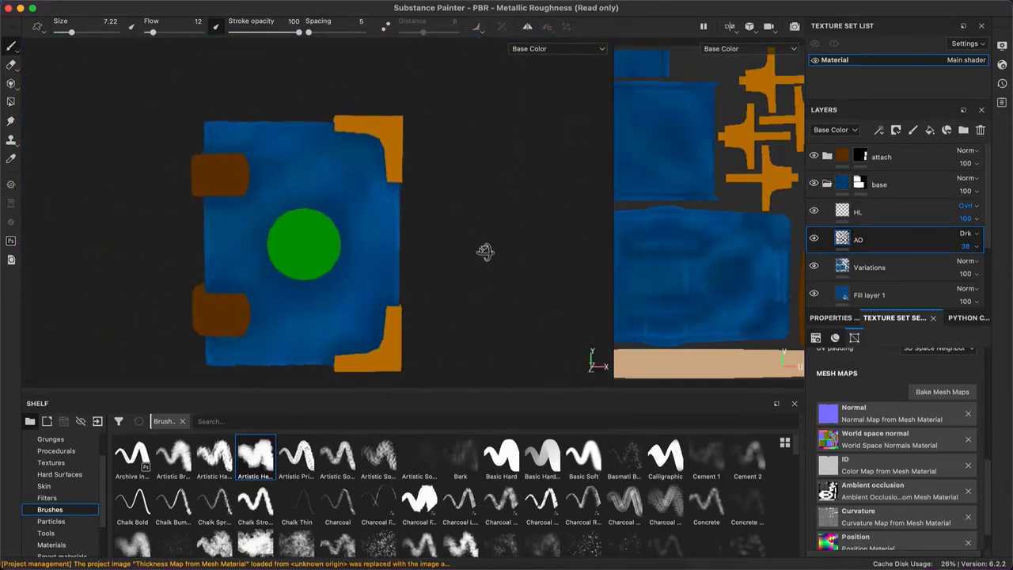
# Orbit around the book and switch the viewport to full material shading
pyautogui.keyDown('alt'); pyautogui.moveTo(485, 252); pyautogui.dragTo(62, 83); pyautogui.keyUp('alt')
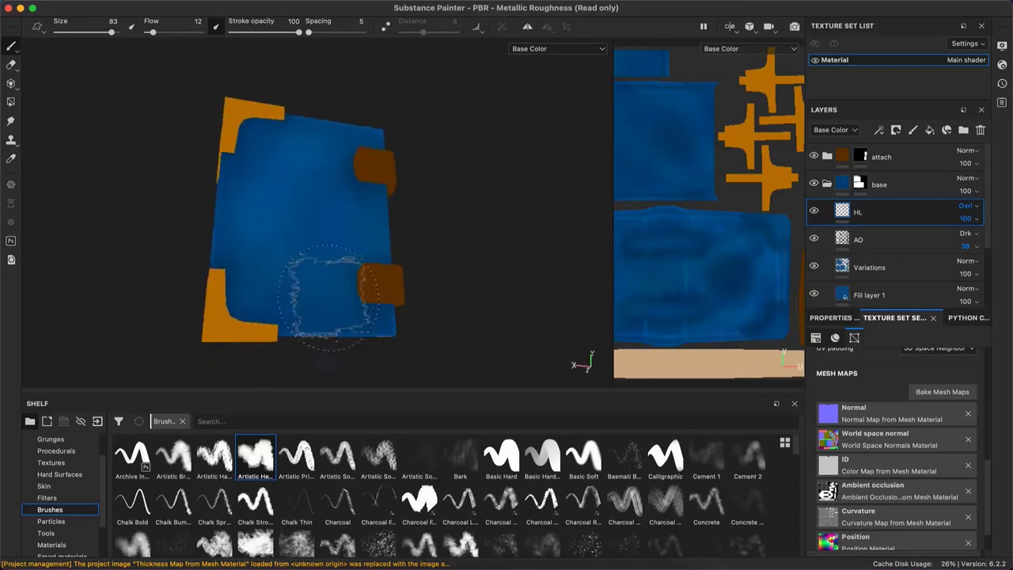
pyautogui.keyDown('alt'); pyautogui.moveTo(329, 294); pyautogui.dragTo(424, 216); pyautogui.keyUp('alt')
pyautogui.moveTo(312, 262)
pyautogui.keyDown('alt'); pyautogui.mouseDown()
pyautogui.moveTo(389, 199)
pyautogui.moveTo(464, 181)
pyautogui.moveTo(486, 190)
pyautogui.moveTo(339, 214)
pyautogui.moveTo(467, 163)
pyautogui.mouseUp(); pyautogui.keyUp('alt')
pyautogui.press('m')
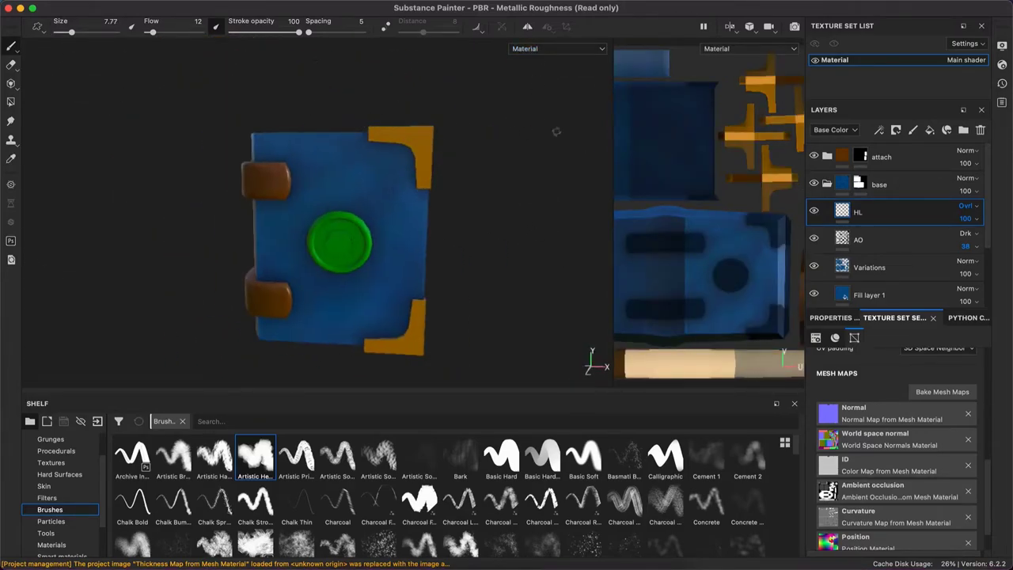
# Add a fill layer, move it to the bottom of the stack and raise its roughness
pyautogui.click(930, 130)
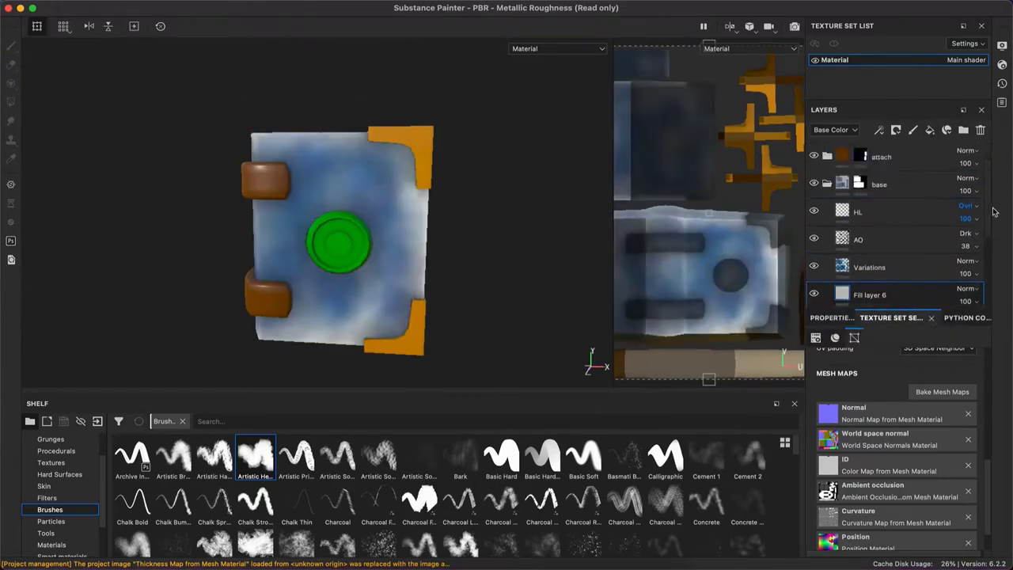
pyautogui.moveTo(867, 190); pyautogui.dragTo(859, 292)
pyautogui.click(953, 515)
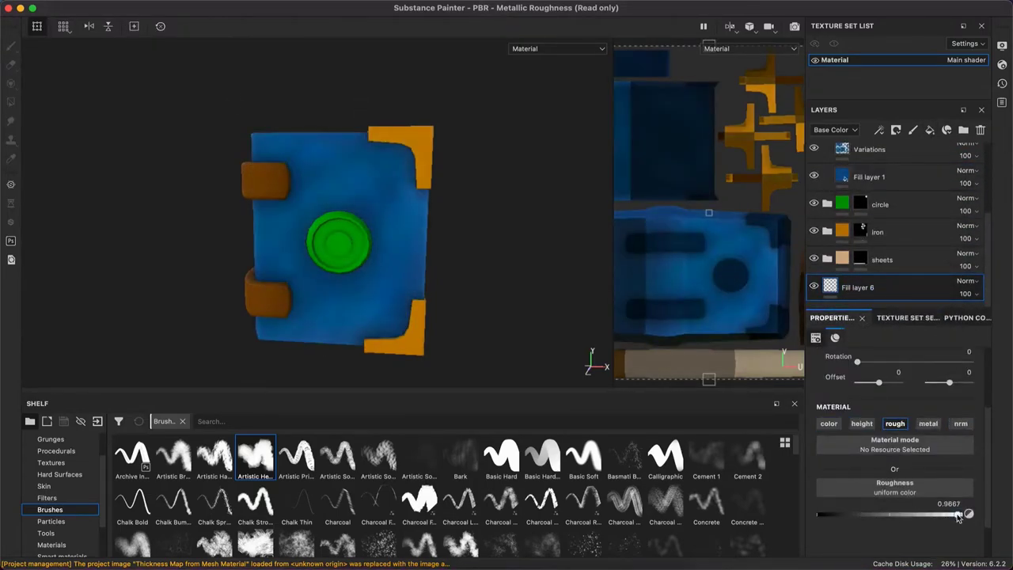
pyautogui.click(947, 515)
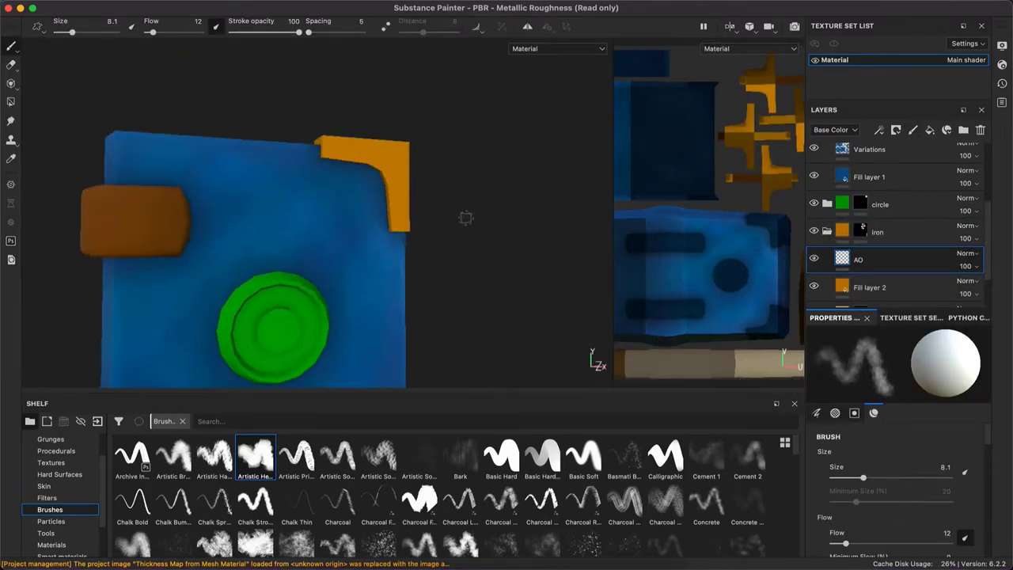
# Set brush flow to 46, resize the brush to 4 and paint soft shadows near the pages and orange corner
pyautogui.rightClick(463, 206)
pyautogui.moveTo(463, 206)
pyautogui.keyDown('alt'); pyautogui.mouseDown()
pyautogui.moveTo(410, 257)
pyautogui.moveTo(481, 292)
pyautogui.mouseUp(); pyautogui.keyUp('alt')
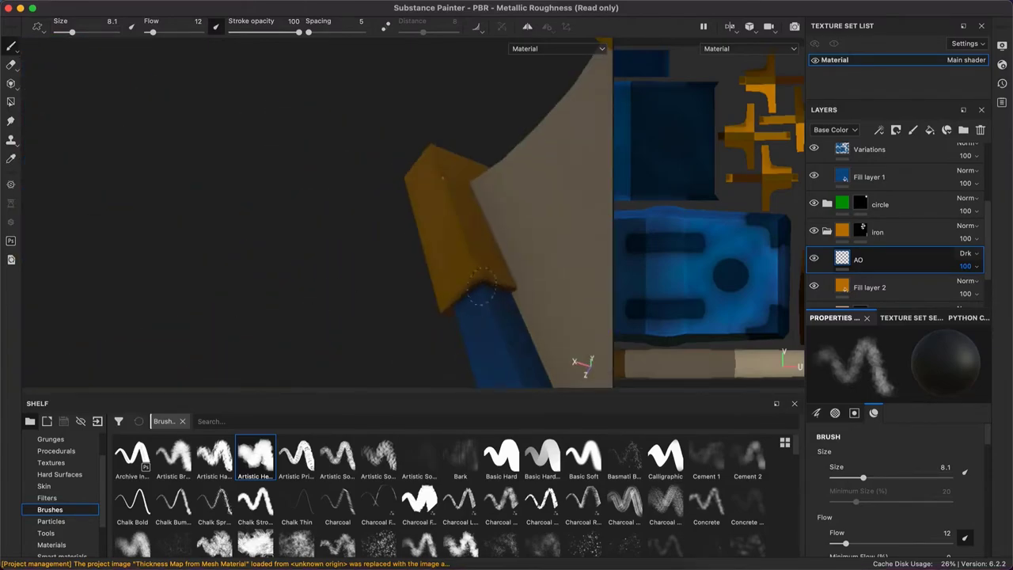
pyautogui.moveTo(479, 190)
pyautogui.keyDown('alt'); pyautogui.mouseDown()
pyautogui.moveTo(413, 247)
pyautogui.moveTo(448, 199)
pyautogui.mouseUp(); pyautogui.keyUp('alt')
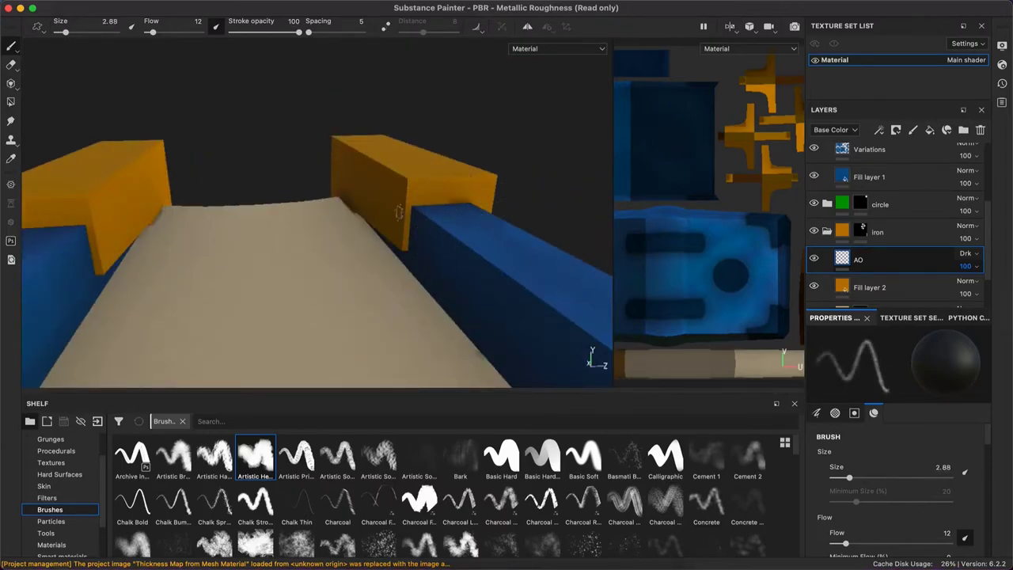
pyautogui.moveTo(419, 243)
pyautogui.keyDown('alt'); pyautogui.mouseDown()
pyautogui.moveTo(407, 215)
pyautogui.moveTo(432, 172)
pyautogui.mouseUp(); pyautogui.keyUp('alt')
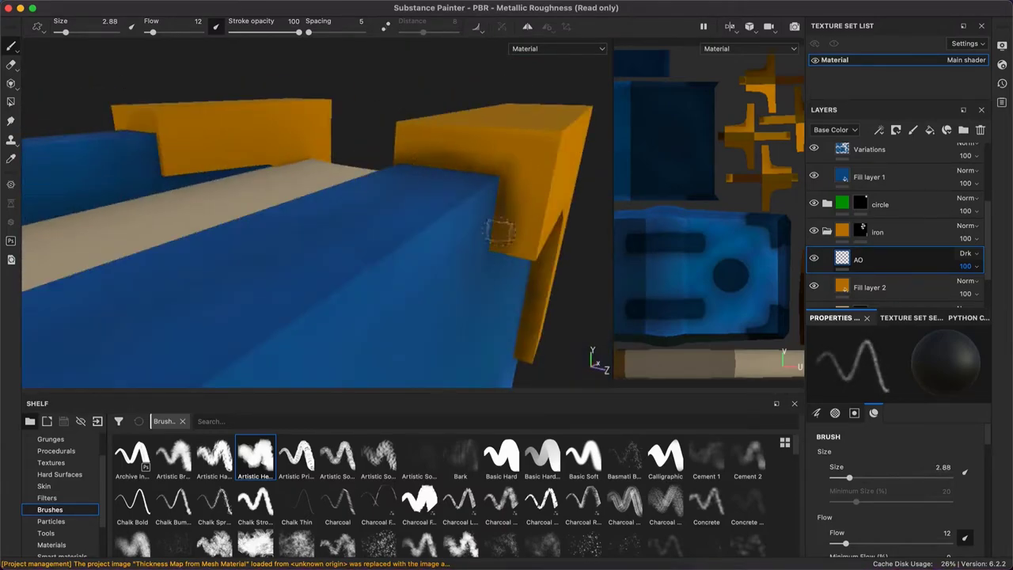
pyautogui.moveTo(499, 231)
pyautogui.keyDown('alt'); pyautogui.mouseDown()
pyautogui.moveTo(454, 228)
pyautogui.moveTo(290, 158)
pyautogui.moveTo(158, 119)
pyautogui.mouseUp(); pyautogui.keyUp('alt')
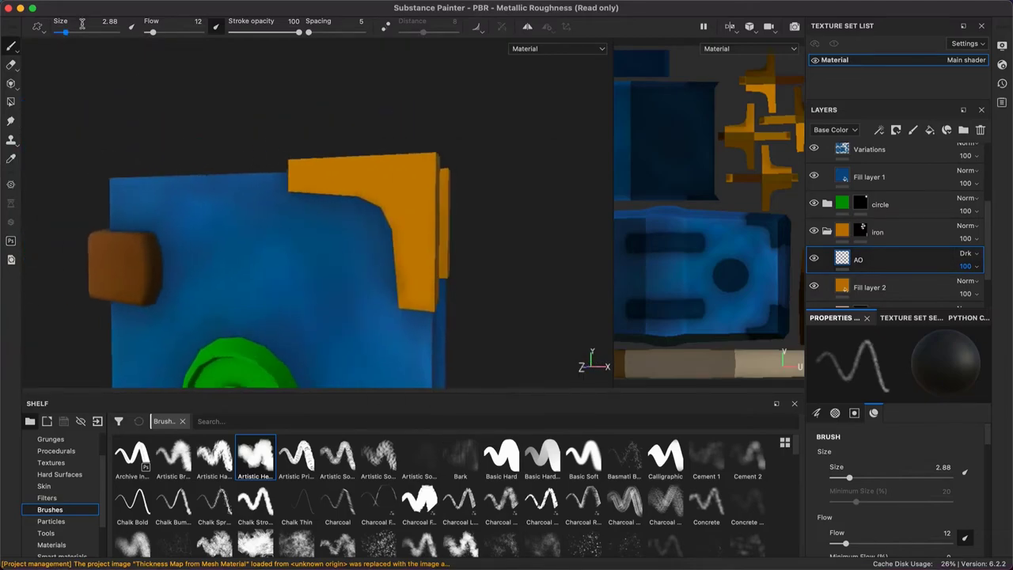
pyautogui.click(82, 25)
pyautogui.keyDown('alt'); pyautogui.moveTo(317, 197); pyautogui.dragTo(443, 198); pyautogui.keyUp('alt')
pyautogui.moveTo(565, 230)
pyautogui.keyDown('alt'); pyautogui.mouseDown()
pyautogui.moveTo(328, 145)
pyautogui.moveTo(554, 209)
pyautogui.moveTo(406, 280)
pyautogui.moveTo(406, 169)
pyautogui.moveTo(502, 176)
pyautogui.moveTo(330, 190)
pyautogui.mouseUp(); pyautogui.keyUp('alt')
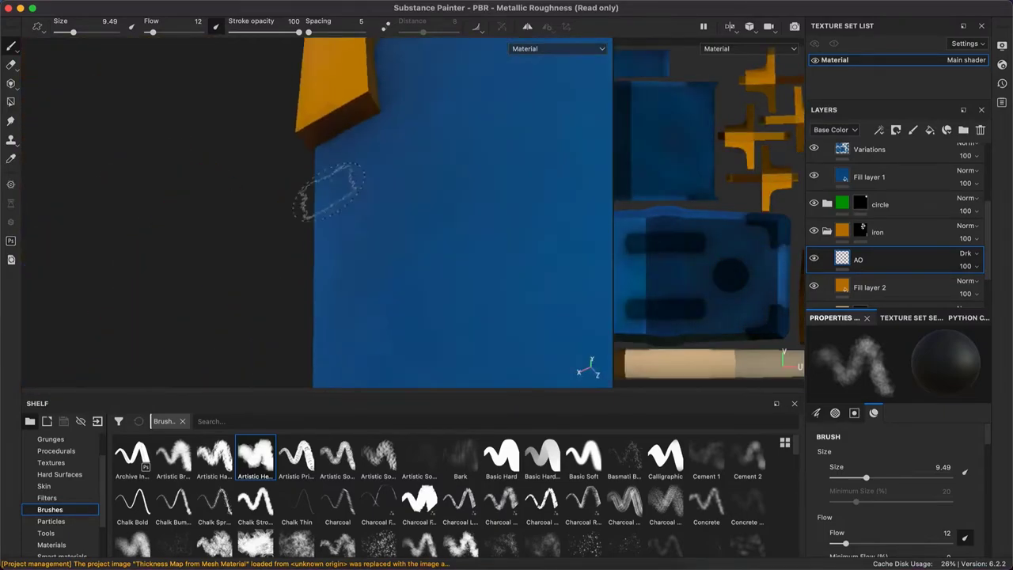
pyautogui.keyDown('ctrl'); pyautogui.moveTo(366, 254); pyautogui.dragTo(348, 255, button='right'); pyautogui.keyUp('ctrl')
pyautogui.keyDown('alt'); pyautogui.moveTo(349, 255); pyautogui.dragTo(325, 255); pyautogui.keyUp('alt')
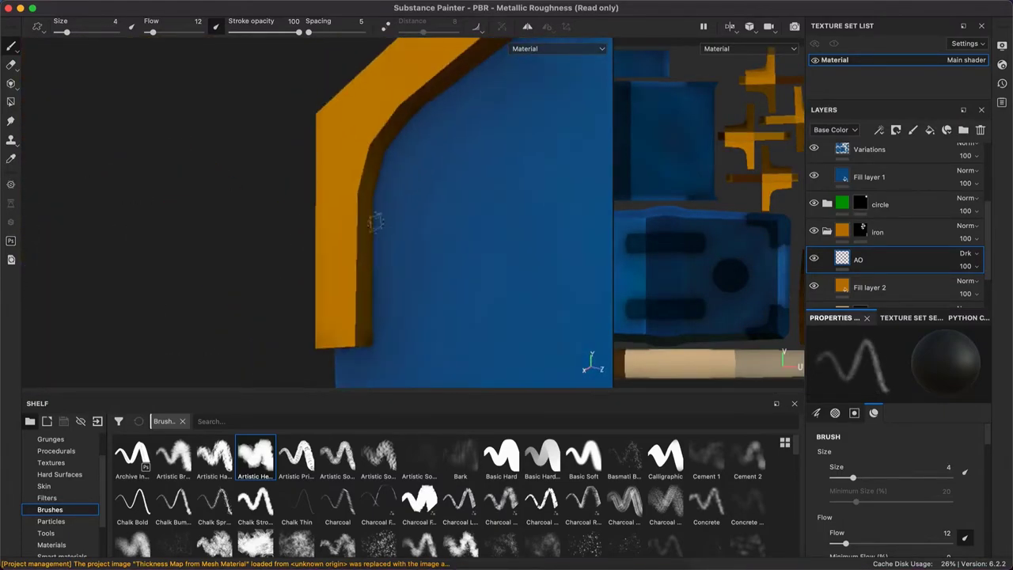
pyautogui.moveTo(422, 162)
pyautogui.keyDown('alt'); pyautogui.mouseDown()
pyautogui.moveTo(282, 178)
pyautogui.moveTo(421, 174)
pyautogui.moveTo(366, 204)
pyautogui.moveTo(373, 192)
pyautogui.moveTo(417, 253)
pyautogui.moveTo(483, 161)
pyautogui.moveTo(392, 167)
pyautogui.moveTo(426, 181)
pyautogui.moveTo(375, 262)
pyautogui.mouseUp(); pyautogui.keyUp('alt')
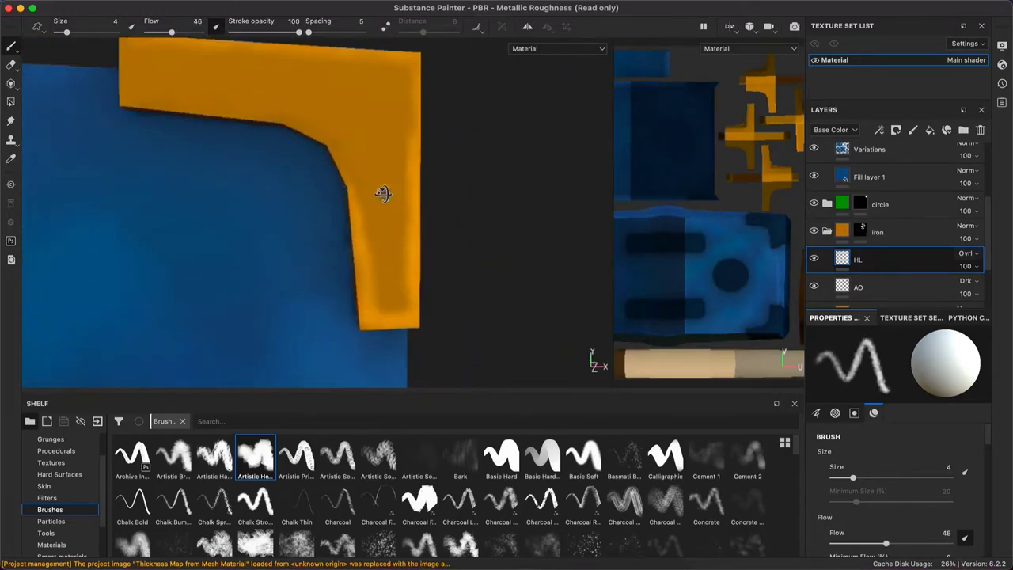
# Set the brush to about 4.59 and paint white highlights along the orange corner edges
pyautogui.moveTo(330, 155)
pyautogui.keyDown('alt'); pyautogui.mouseDown()
pyautogui.moveTo(315, 249)
pyautogui.moveTo(291, 274)
pyautogui.mouseUp(); pyautogui.keyUp('alt')
pyautogui.keyDown('alt'); pyautogui.moveTo(219, 235); pyautogui.dragTo(208, 212); pyautogui.keyUp('alt')
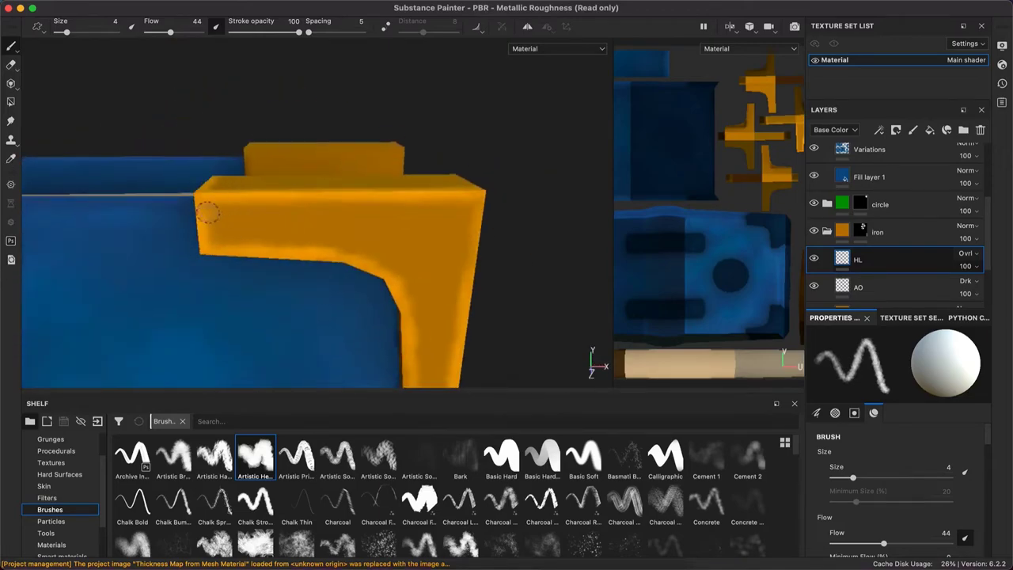
pyautogui.moveTo(407, 288)
pyautogui.keyDown('alt'); pyautogui.mouseDown()
pyautogui.moveTo(341, 190)
pyautogui.moveTo(315, 118)
pyautogui.moveTo(332, 177)
pyautogui.moveTo(300, 239)
pyautogui.mouseUp(); pyautogui.keyUp('alt')
pyautogui.keyDown('ctrl'); pyautogui.moveTo(285, 239); pyautogui.dragTo(300, 239, button='right'); pyautogui.keyUp('ctrl')
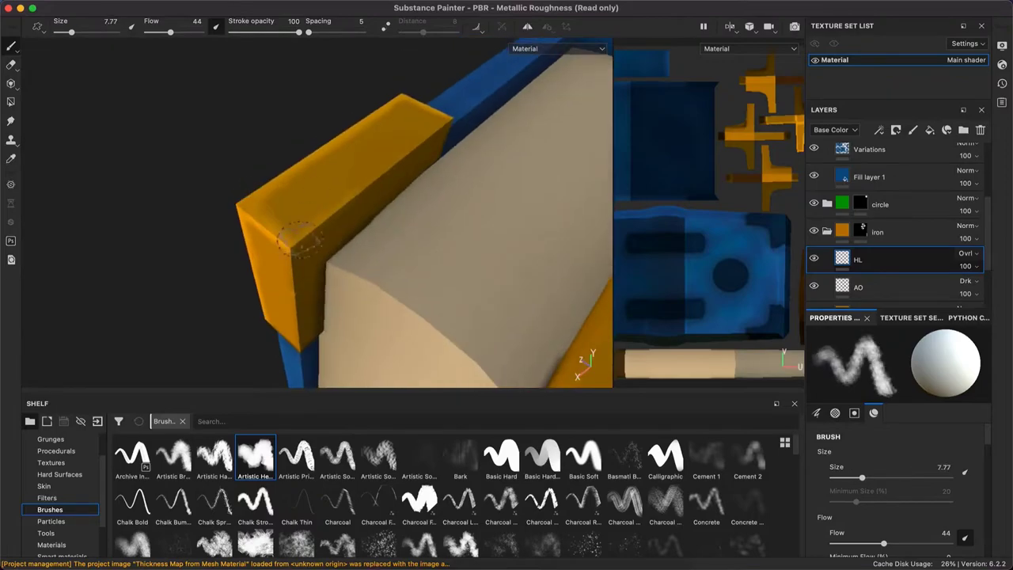
pyautogui.keyDown('alt'); pyautogui.moveTo(412, 222); pyautogui.dragTo(327, 154); pyautogui.keyUp('alt')
pyautogui.keyDown('ctrl'); pyautogui.moveTo(328, 154); pyautogui.dragTo(308, 154, button='right'); pyautogui.keyUp('ctrl')
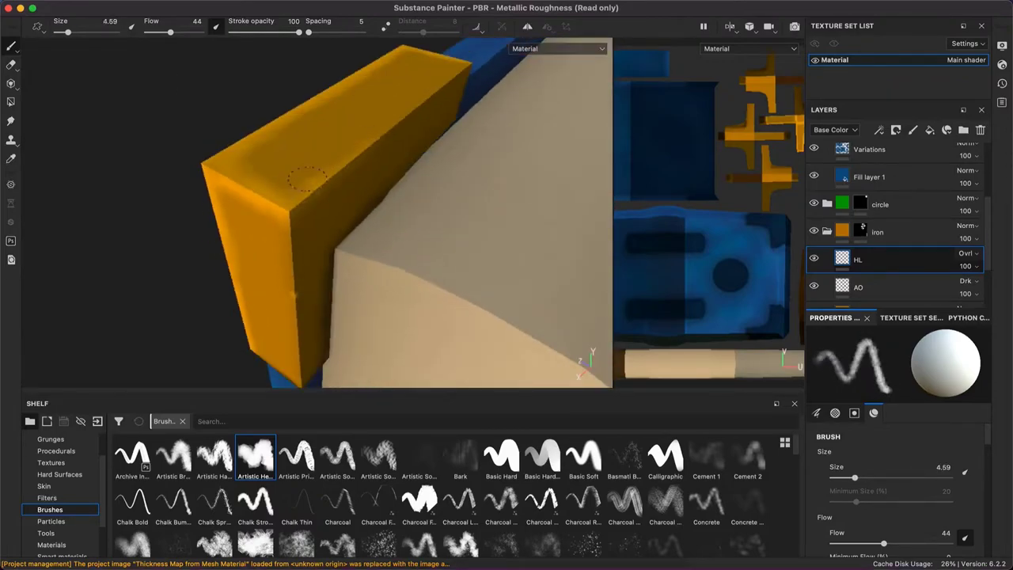
pyautogui.moveTo(308, 154)
pyautogui.keyDown('alt'); pyautogui.mouseDown()
pyautogui.moveTo(272, 225)
pyautogui.moveTo(552, 144)
pyautogui.moveTo(443, 198)
pyautogui.moveTo(299, 305)
pyautogui.mouseUp(); pyautogui.keyUp('alt')
pyautogui.moveTo(332, 242)
pyautogui.keyDown('alt'); pyautogui.mouseDown()
pyautogui.moveTo(543, 237)
pyautogui.moveTo(344, 277)
pyautogui.mouseUp(); pyautogui.keyUp('alt')
pyautogui.moveTo(343, 276)
pyautogui.keyDown('alt'); pyautogui.mouseDown(button='right')
pyautogui.moveTo(394, 204)
pyautogui.moveTo(362, 166)
pyautogui.mouseUp(button='right'); pyautogui.keyUp('alt')
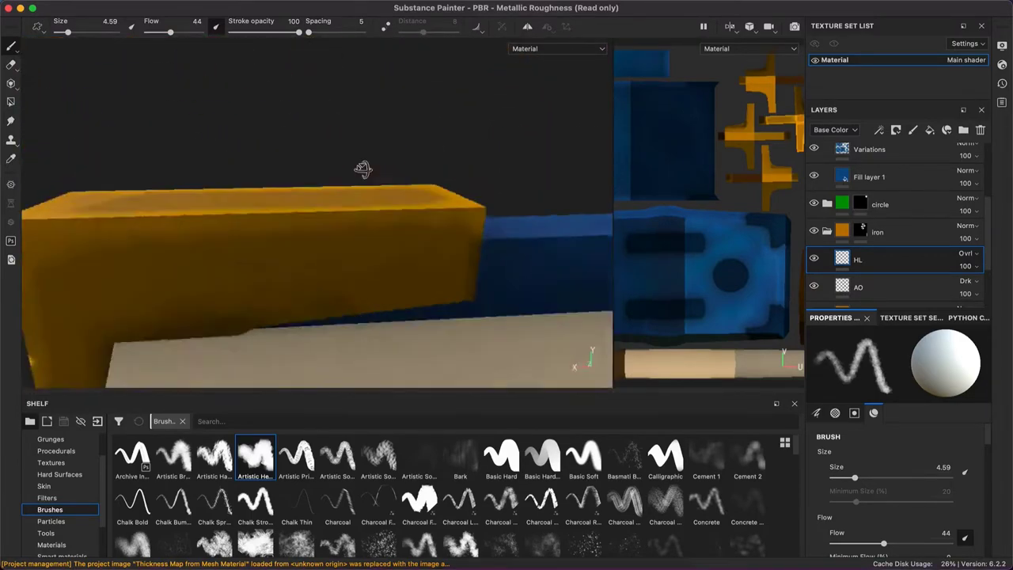
pyautogui.keyDown('alt'); pyautogui.moveTo(361, 165); pyautogui.dragTo(397, 113); pyautogui.keyUp('alt')
# Hide Fill layer 2 to check the highlights, then show and reselect it
pyautogui.scroll(-2, 895, 238)
pyautogui.click(815, 254)
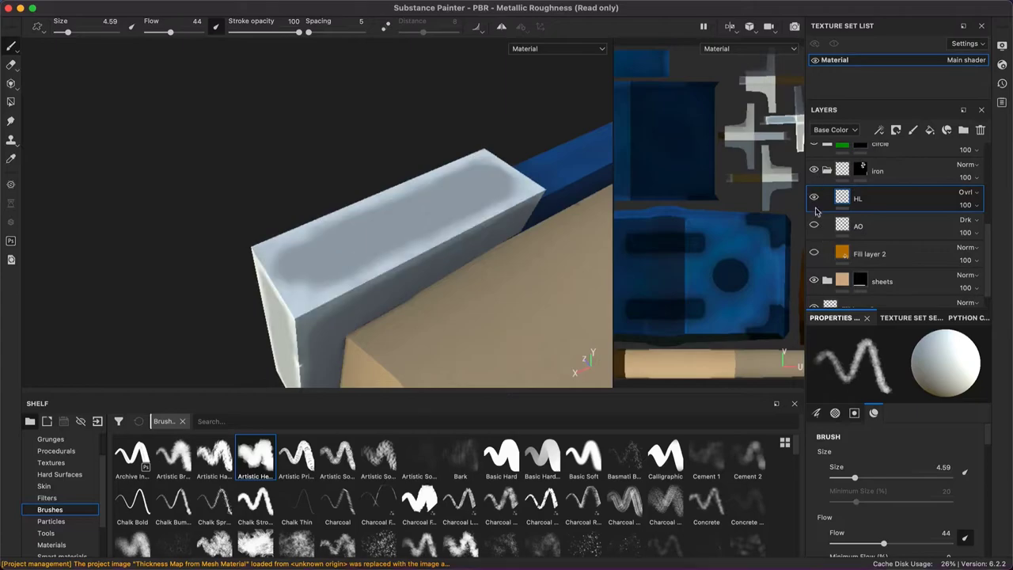
pyautogui.keyDown('alt'); pyautogui.moveTo(423, 193); pyautogui.dragTo(506, 198); pyautogui.keyUp('alt')
pyautogui.click(840, 251)
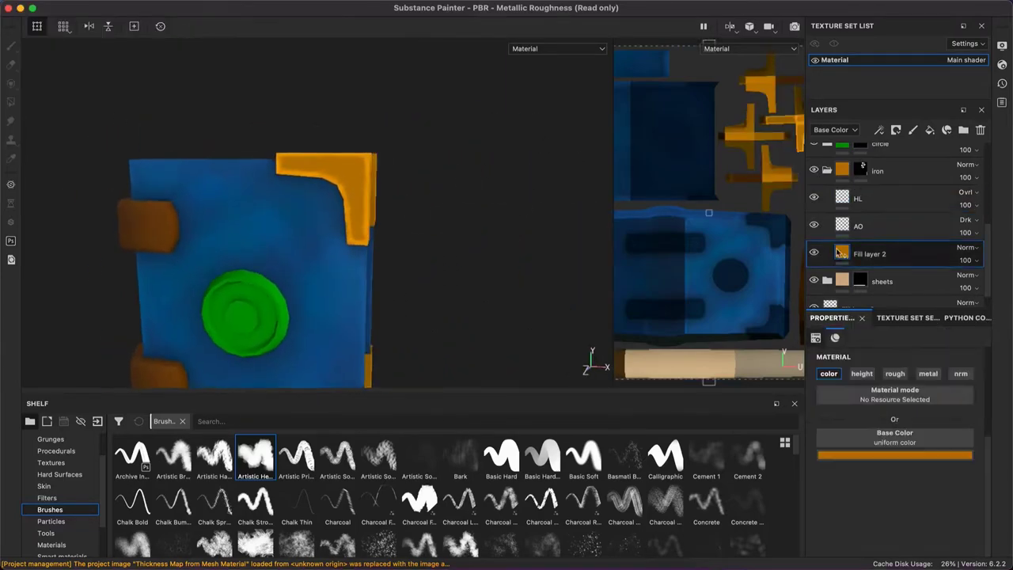
pyautogui.moveTo(333, 238)
pyautogui.keyDown('alt'); pyautogui.mouseDown()
pyautogui.moveTo(145, 182)
pyautogui.moveTo(815, 214)
pyautogui.mouseUp(); pyautogui.keyUp('alt')
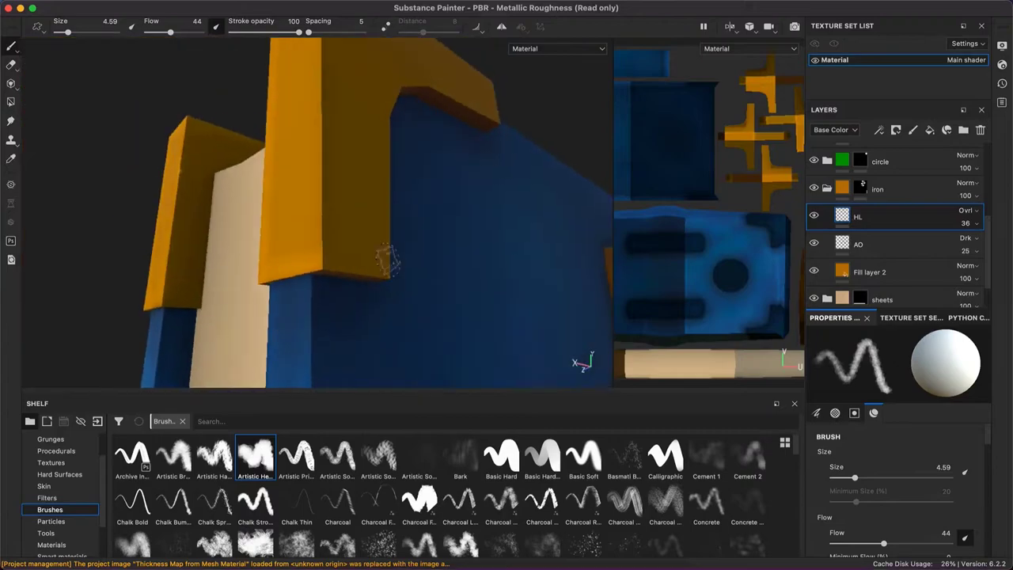
# Switch both views to Base Color and paint highlights on the orange corner blocks
pyautogui.keyDown('alt'); pyautogui.moveTo(387, 258); pyautogui.dragTo(383, 261); pyautogui.keyUp('alt')
pyautogui.click(536, 82)
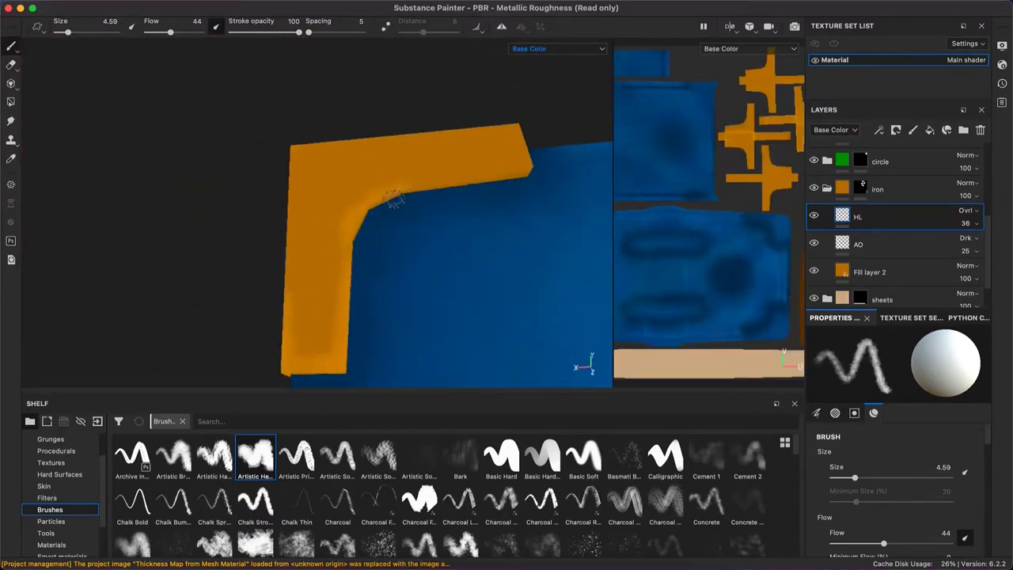
pyautogui.keyDown('alt'); pyautogui.moveTo(370, 340); pyautogui.dragTo(365, 301); pyautogui.keyUp('alt')
pyautogui.keyDown('alt'); pyautogui.moveTo(368, 260); pyautogui.dragTo(383, 257); pyautogui.keyUp('alt')
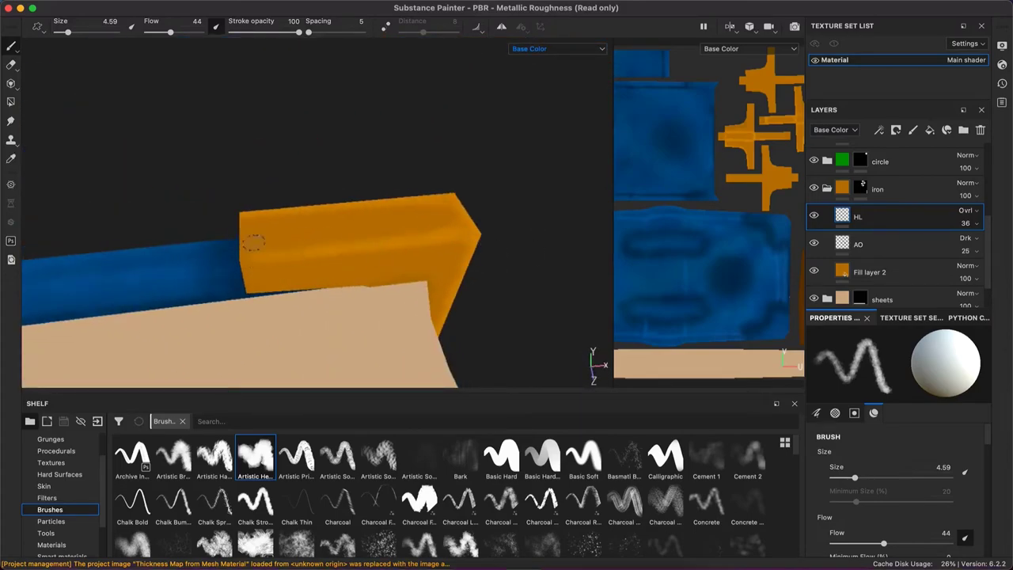
pyautogui.moveTo(253, 243)
pyautogui.keyDown('alt'); pyautogui.mouseDown()
pyautogui.moveTo(283, 286)
pyautogui.moveTo(320, 198)
pyautogui.moveTo(355, 178)
pyautogui.mouseUp(); pyautogui.keyUp('alt')
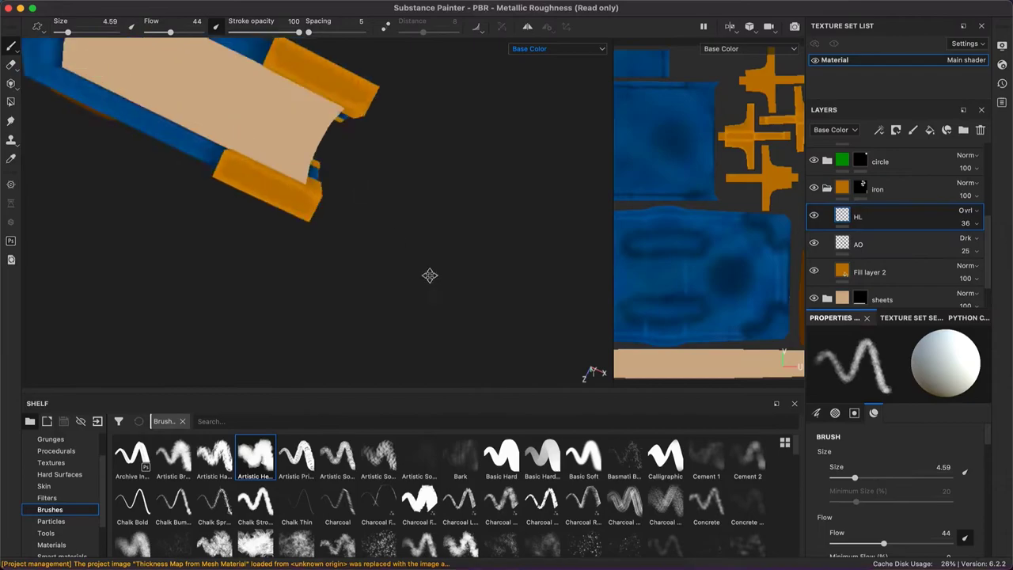
pyautogui.moveTo(429, 275)
pyautogui.keyDown('alt'); pyautogui.mouseDown()
pyautogui.moveTo(334, 212)
pyautogui.moveTo(317, 339)
pyautogui.moveTo(441, 169)
pyautogui.moveTo(335, 186)
pyautogui.moveTo(343, 269)
pyautogui.moveTo(346, 232)
pyautogui.moveTo(375, 270)
pyautogui.moveTo(407, 198)
pyautogui.moveTo(202, 244)
pyautogui.moveTo(221, 261)
pyautogui.moveTo(198, 266)
pyautogui.moveTo(358, 259)
pyautogui.moveTo(373, 140)
pyautogui.moveTo(357, 244)
pyautogui.moveTo(512, 222)
pyautogui.moveTo(190, 282)
pyautogui.moveTo(238, 262)
pyautogui.moveTo(341, 246)
pyautogui.moveTo(325, 276)
pyautogui.mouseUp(); pyautogui.keyUp('alt')
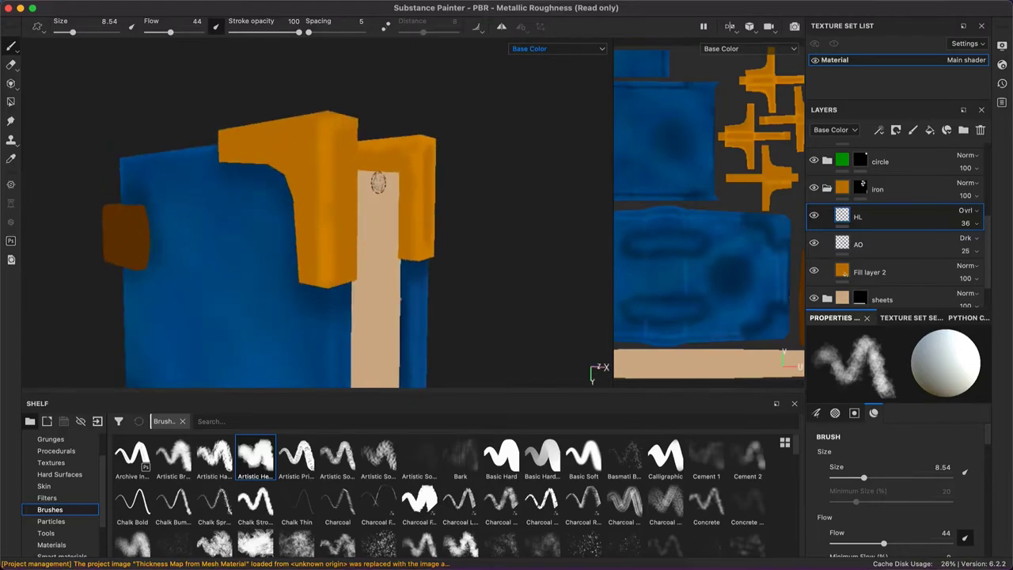
pyautogui.moveTo(379, 183)
pyautogui.keyDown('alt'); pyautogui.mouseDown()
pyautogui.moveTo(369, 220)
pyautogui.moveTo(377, 211)
pyautogui.moveTo(276, 239)
pyautogui.mouseUp(); pyautogui.keyUp('alt')
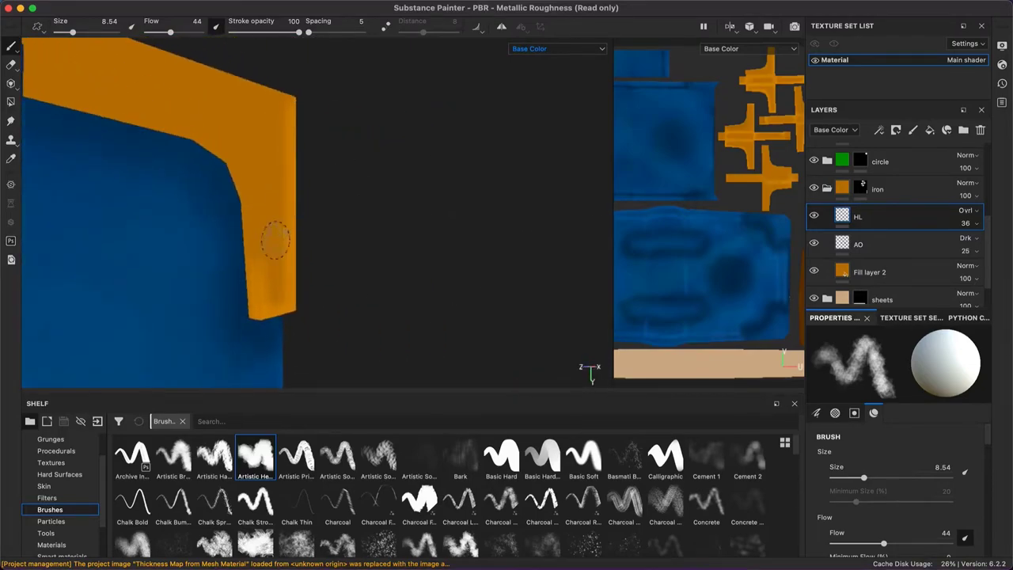
pyautogui.moveTo(294, 191)
pyautogui.keyDown('alt'); pyautogui.mouseDown()
pyautogui.moveTo(233, 185)
pyautogui.moveTo(288, 280)
pyautogui.moveTo(273, 273)
pyautogui.moveTo(301, 235)
pyautogui.moveTo(189, 297)
pyautogui.moveTo(328, 237)
pyautogui.moveTo(316, 312)
pyautogui.moveTo(481, 242)
pyautogui.mouseUp(); pyautogui.keyUp('alt')
# Enlarge the brush to 4.39, add more corner highlights and select the AO layer
pyautogui.press(']')
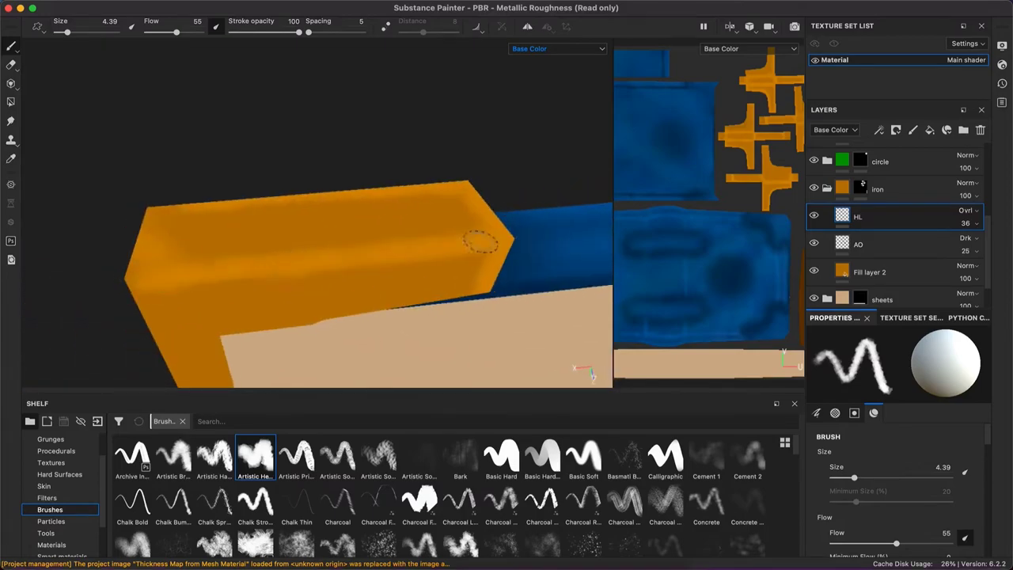
pyautogui.moveTo(150, 276)
pyautogui.keyDown('alt'); pyautogui.mouseDown()
pyautogui.moveTo(226, 208)
pyautogui.moveTo(324, 186)
pyautogui.moveTo(332, 152)
pyautogui.mouseUp(); pyautogui.keyUp('alt')
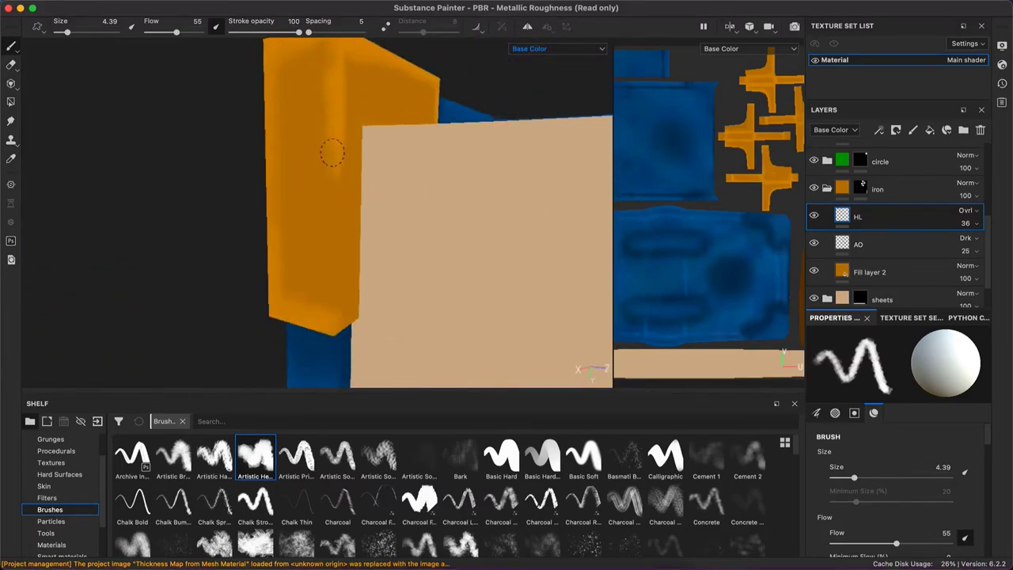
pyautogui.moveTo(324, 242)
pyautogui.keyDown('alt'); pyautogui.mouseDown()
pyautogui.moveTo(351, 283)
pyautogui.moveTo(328, 199)
pyautogui.moveTo(465, 161)
pyautogui.mouseUp(); pyautogui.keyUp('alt')
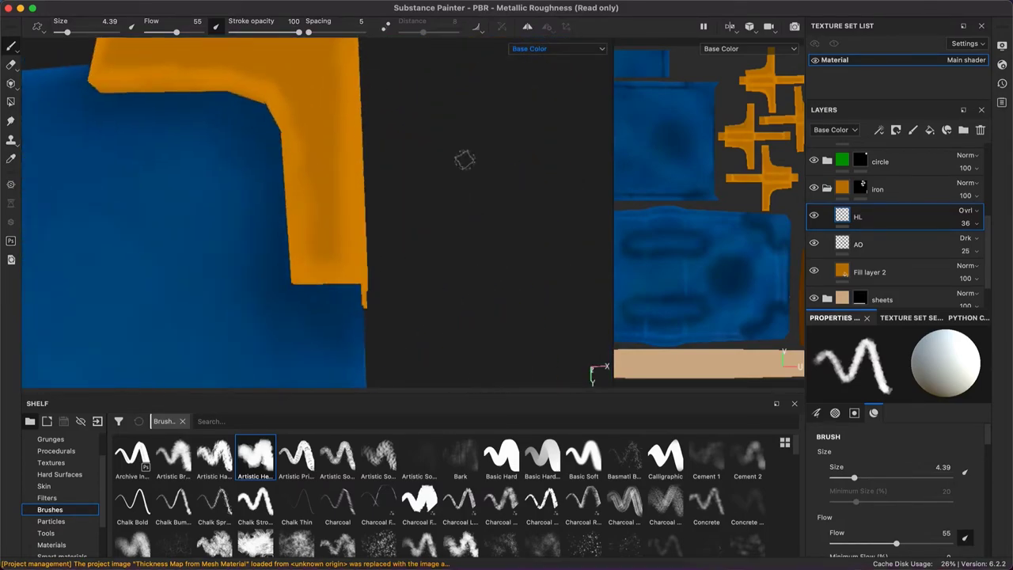
pyautogui.moveTo(335, 236)
pyautogui.keyDown('alt'); pyautogui.mouseDown()
pyautogui.moveTo(419, 142)
pyautogui.moveTo(351, 165)
pyautogui.moveTo(515, 187)
pyautogui.moveTo(365, 92)
pyautogui.mouseUp(); pyautogui.keyUp('alt')
pyautogui.keyDown('alt'); pyautogui.moveTo(364, 93); pyautogui.dragTo(282, 208, button='right'); pyautogui.keyUp('alt')
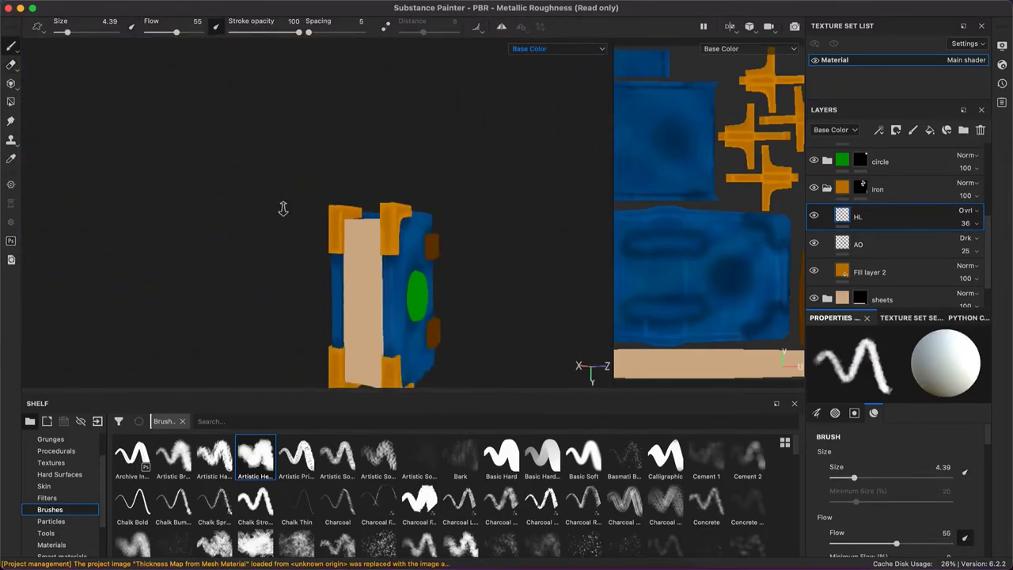
pyautogui.keyDown('alt'); pyautogui.moveTo(227, 296); pyautogui.dragTo(333, 237); pyautogui.keyUp('alt')
pyautogui.click(858, 243)
# Paint AO shading around the orange cover corner and the pages between the corners
pyautogui.keyDown('alt'); pyautogui.moveTo(396, 237); pyautogui.dragTo(411, 237); pyautogui.keyUp('alt')
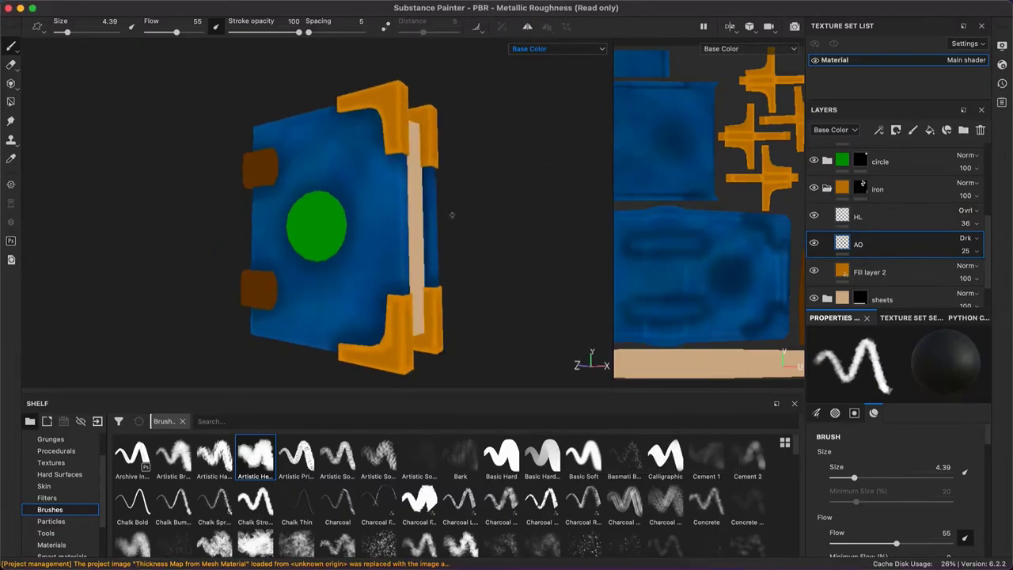
pyautogui.keyDown('alt'); pyautogui.moveTo(411, 237); pyautogui.dragTo(427, 198, button='right'); pyautogui.keyUp('alt')
pyautogui.keyDown('alt'); pyautogui.moveTo(427, 198); pyautogui.dragTo(416, 238, button='middle'); pyautogui.keyUp('alt')
pyautogui.keyDown('alt'); pyautogui.moveTo(416, 239); pyautogui.dragTo(365, 180); pyautogui.keyUp('alt')
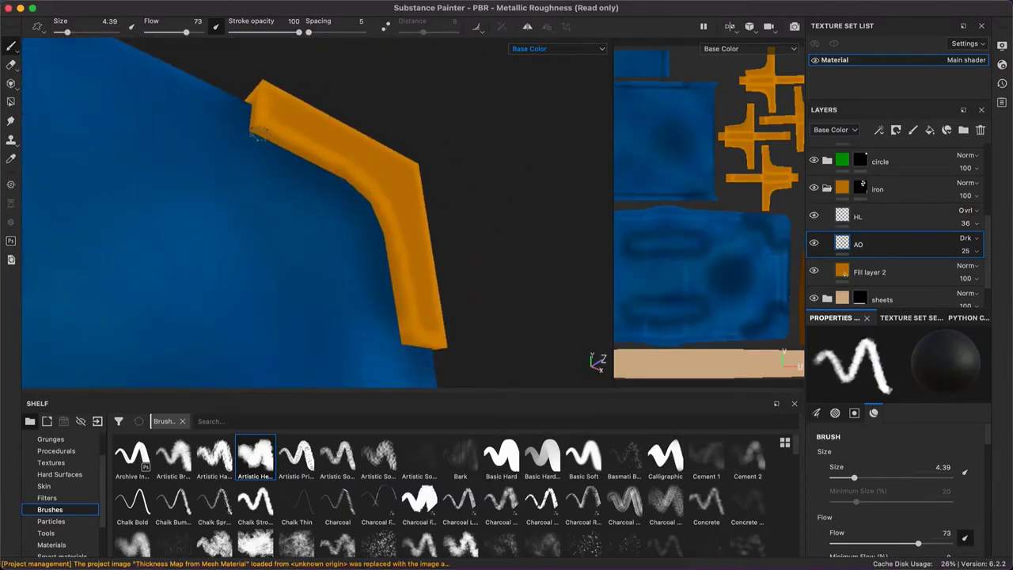
pyautogui.moveTo(474, 237)
pyautogui.keyDown('alt'); pyautogui.mouseDown()
pyautogui.moveTo(418, 272)
pyautogui.moveTo(220, 310)
pyautogui.moveTo(326, 213)
pyautogui.moveTo(407, 229)
pyautogui.mouseUp(); pyautogui.keyUp('alt')
pyautogui.moveTo(443, 259)
pyautogui.keyDown('alt'); pyautogui.mouseDown()
pyautogui.moveTo(606, 267)
pyautogui.moveTo(290, 181)
pyautogui.moveTo(599, 356)
pyautogui.moveTo(354, 238)
pyautogui.moveTo(407, 261)
pyautogui.moveTo(441, 139)
pyautogui.mouseUp(); pyautogui.keyUp('alt')
pyautogui.moveTo(339, 268)
pyautogui.keyDown('alt'); pyautogui.mouseDown()
pyautogui.moveTo(482, 124)
pyautogui.moveTo(410, 276)
pyautogui.moveTo(569, 262)
pyautogui.moveTo(407, 226)
pyautogui.moveTo(332, 237)
pyautogui.moveTo(261, 206)
pyautogui.moveTo(380, 245)
pyautogui.mouseUp(); pyautogui.keyUp('alt')
# Raise the brush flow to 79 and shade the other orange corner and the cover border
pyautogui.rightClick(407, 225)
pyautogui.moveTo(412, 91)
pyautogui.keyDown('alt'); pyautogui.mouseDown()
pyautogui.moveTo(319, 258)
pyautogui.moveTo(475, 230)
pyautogui.moveTo(349, 208)
pyautogui.moveTo(380, 262)
pyautogui.moveTo(416, 292)
pyautogui.moveTo(327, 163)
pyautogui.moveTo(249, 222)
pyautogui.moveTo(443, 119)
pyautogui.moveTo(593, 357)
pyautogui.moveTo(533, 171)
pyautogui.moveTo(475, 238)
pyautogui.moveTo(330, 185)
pyautogui.moveTo(355, 243)
pyautogui.moveTo(317, 233)
pyautogui.moveTo(351, 190)
pyautogui.mouseUp(); pyautogui.keyUp('alt')
pyautogui.rightClick(459, 95)
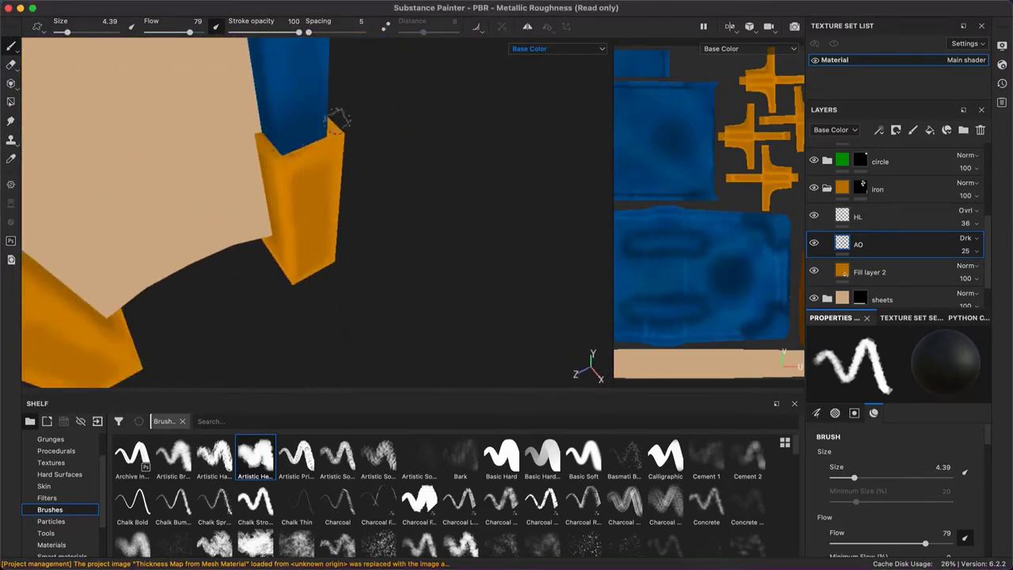
pyautogui.moveTo(361, 139)
pyautogui.keyDown('alt'); pyautogui.mouseDown()
pyautogui.moveTo(443, 296)
pyautogui.moveTo(395, 321)
pyautogui.moveTo(420, 281)
pyautogui.mouseUp(); pyautogui.keyUp('alt')
pyautogui.moveTo(436, 195)
pyautogui.keyDown('alt'); pyautogui.mouseDown()
pyautogui.moveTo(622, 222)
pyautogui.moveTo(504, 221)
pyautogui.mouseUp(); pyautogui.keyUp('alt')
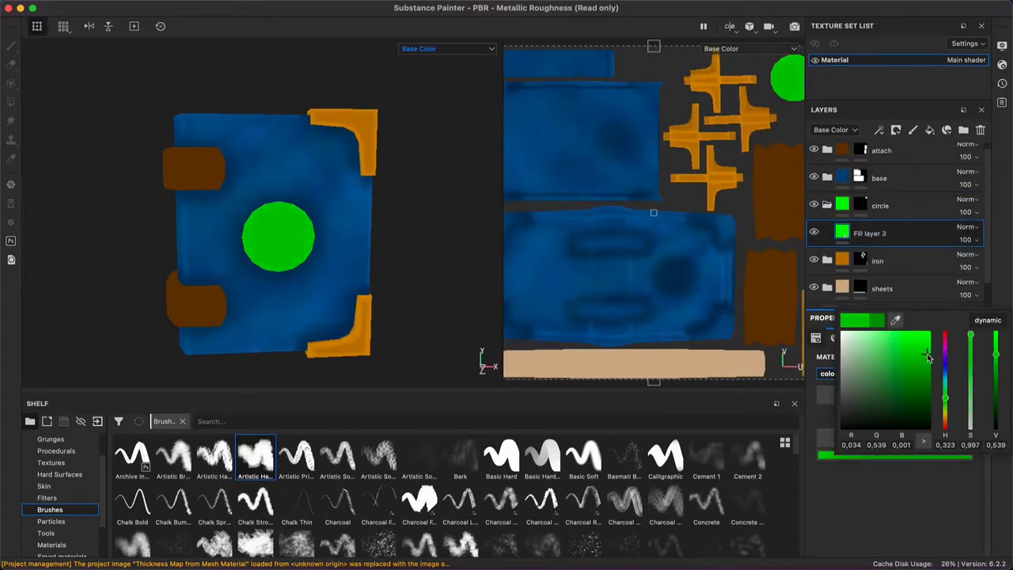
# Close the colour picker
pyautogui.click(756, 53)
pyautogui.click(716, 57)
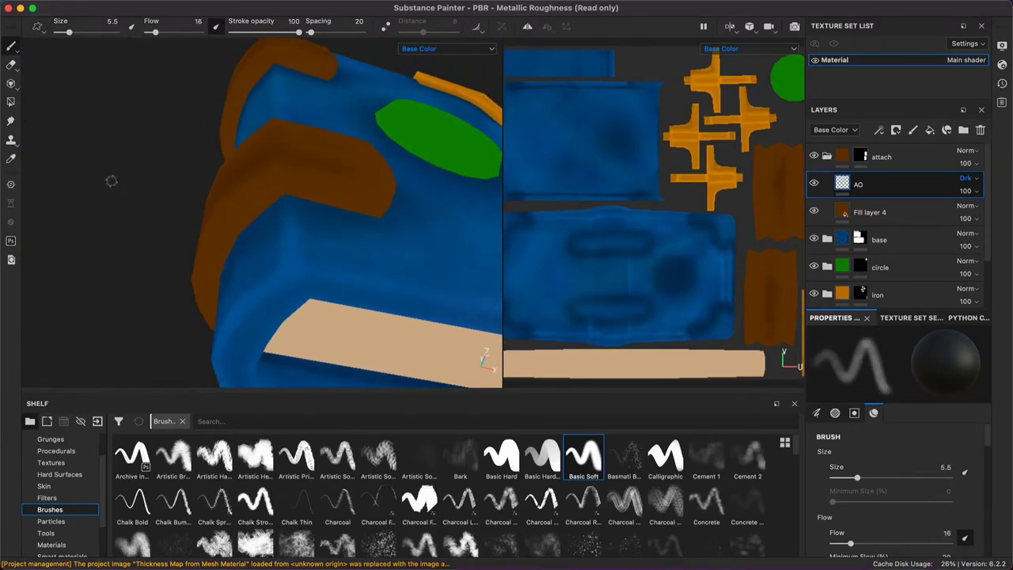
# Paint soft darker shading on the brown clasp beside the blue cover
pyautogui.moveTo(253, 226)
pyautogui.keyDown('alt'); pyautogui.mouseDown()
pyautogui.moveTo(287, 256)
pyautogui.moveTo(310, 249)
pyautogui.moveTo(283, 187)
pyautogui.moveTo(269, 197)
pyautogui.moveTo(316, 203)
pyautogui.moveTo(319, 220)
pyautogui.moveTo(249, 193)
pyautogui.moveTo(294, 214)
pyautogui.moveTo(235, 242)
pyautogui.mouseUp(); pyautogui.keyUp('alt')
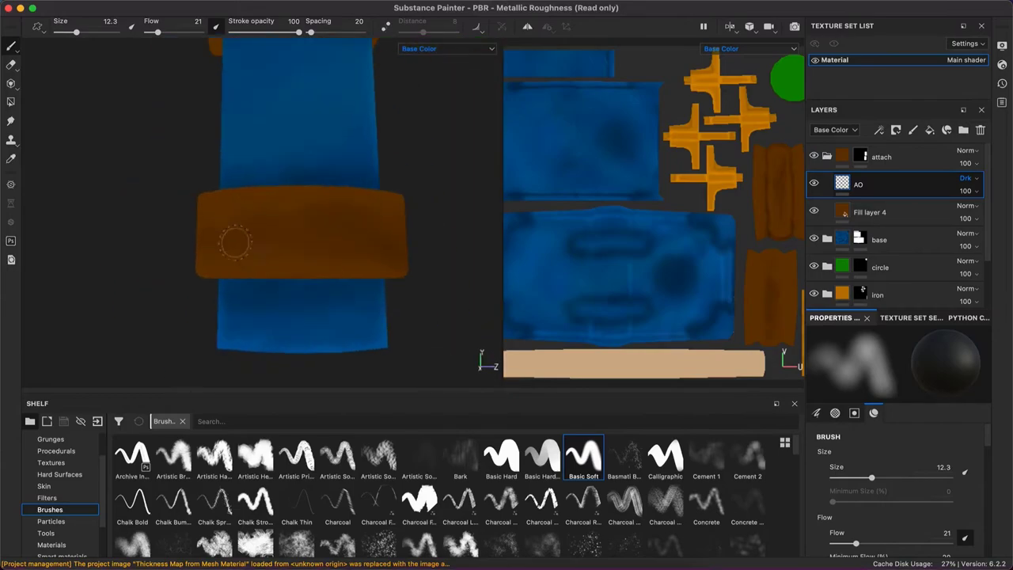
pyautogui.moveTo(276, 120)
pyautogui.keyDown('alt'); pyautogui.mouseDown()
pyautogui.moveTo(396, 172)
pyautogui.moveTo(301, 224)
pyautogui.moveTo(345, 295)
pyautogui.moveTo(362, 108)
pyautogui.moveTo(340, 227)
pyautogui.moveTo(339, 199)
pyautogui.moveTo(223, 245)
pyautogui.moveTo(316, 316)
pyautogui.moveTo(238, 261)
pyautogui.moveTo(419, 278)
pyautogui.moveTo(482, 355)
pyautogui.moveTo(303, 215)
pyautogui.moveTo(333, 230)
pyautogui.mouseUp(); pyautogui.keyUp('alt')
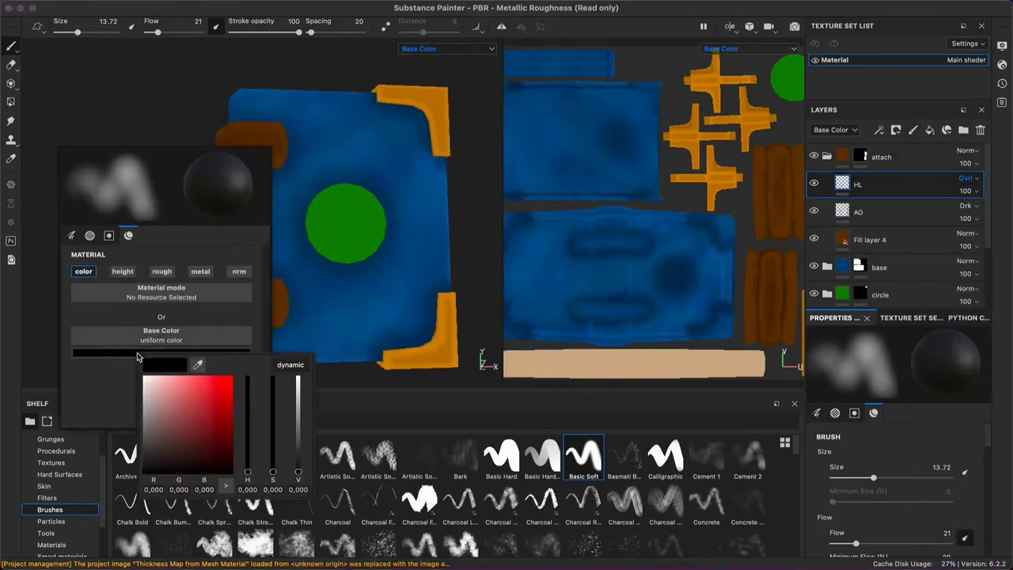
# Enlarge the brush to 7.33 and shade the brown clasp from several angles
pyautogui.moveTo(141, 179)
pyautogui.keyDown('alt'); pyautogui.mouseDown()
pyautogui.moveTo(306, 246)
pyautogui.moveTo(309, 220)
pyautogui.moveTo(259, 239)
pyautogui.mouseUp(); pyautogui.keyUp('alt')
pyautogui.moveTo(205, 261)
pyautogui.keyDown('alt'); pyautogui.mouseDown()
pyautogui.moveTo(373, 276)
pyautogui.moveTo(348, 269)
pyautogui.moveTo(380, 288)
pyautogui.moveTo(411, 283)
pyautogui.moveTo(412, 238)
pyautogui.moveTo(140, 198)
pyautogui.moveTo(421, 217)
pyautogui.moveTo(380, 229)
pyautogui.mouseUp(); pyautogui.keyUp('alt')
pyautogui.keyDown('ctrl'); pyautogui.moveTo(380, 230); pyautogui.dragTo(396, 229, button='right'); pyautogui.keyUp('ctrl')
pyautogui.moveTo(395, 230)
pyautogui.keyDown('alt'); pyautogui.mouseDown()
pyautogui.moveTo(372, 234)
pyautogui.moveTo(381, 232)
pyautogui.mouseUp(); pyautogui.keyUp('alt')
pyautogui.moveTo(331, 204)
pyautogui.keyDown('alt'); pyautogui.mouseDown()
pyautogui.moveTo(402, 242)
pyautogui.moveTo(328, 236)
pyautogui.moveTo(370, 183)
pyautogui.moveTo(303, 243)
pyautogui.mouseUp(); pyautogui.keyUp('alt')
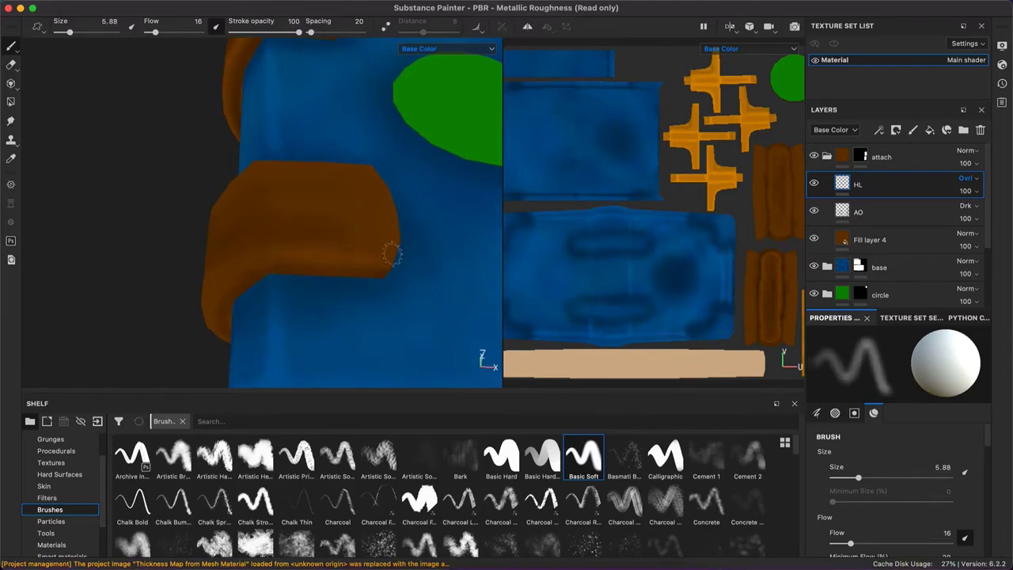
pyautogui.moveTo(365, 227)
pyautogui.keyDown('alt'); pyautogui.mouseDown()
pyautogui.moveTo(410, 226)
pyautogui.moveTo(375, 208)
pyautogui.moveTo(284, 229)
pyautogui.mouseUp(); pyautogui.keyUp('alt')
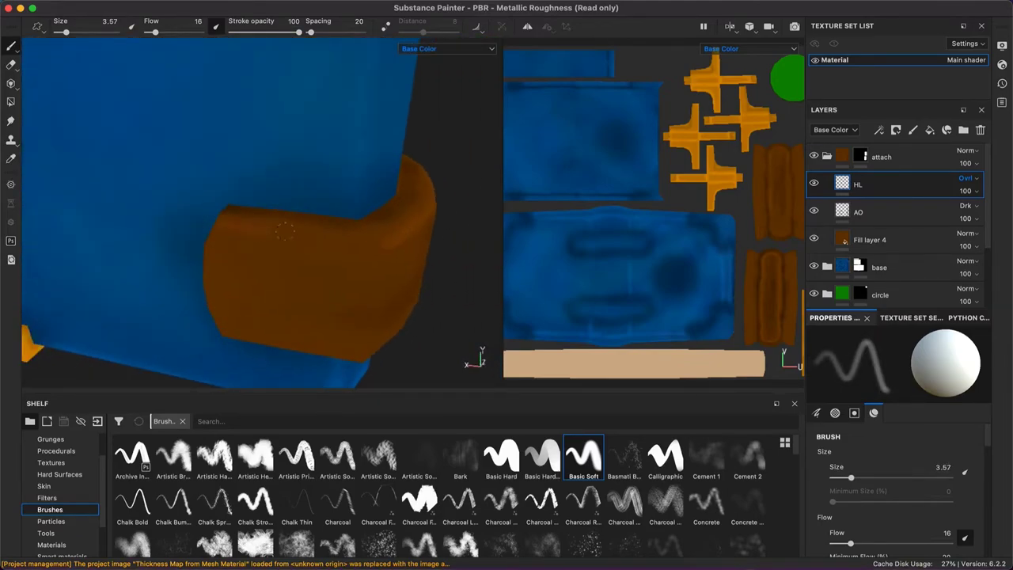
pyautogui.keyDown('alt'); pyautogui.moveTo(245, 295); pyautogui.dragTo(396, 212); pyautogui.keyUp('alt')
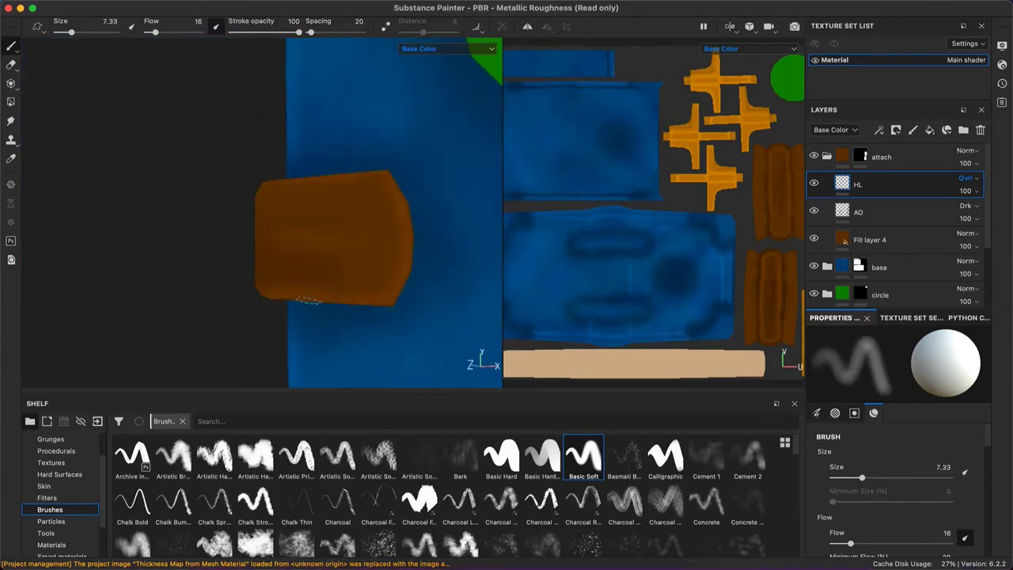
pyautogui.moveTo(309, 301)
pyautogui.keyDown('alt'); pyautogui.mouseDown()
pyautogui.moveTo(292, 217)
pyautogui.moveTo(423, 249)
pyautogui.mouseUp(); pyautogui.keyUp('alt')
# Preview the book in Material mode, then set the views back to Base Color
pyautogui.press('m')
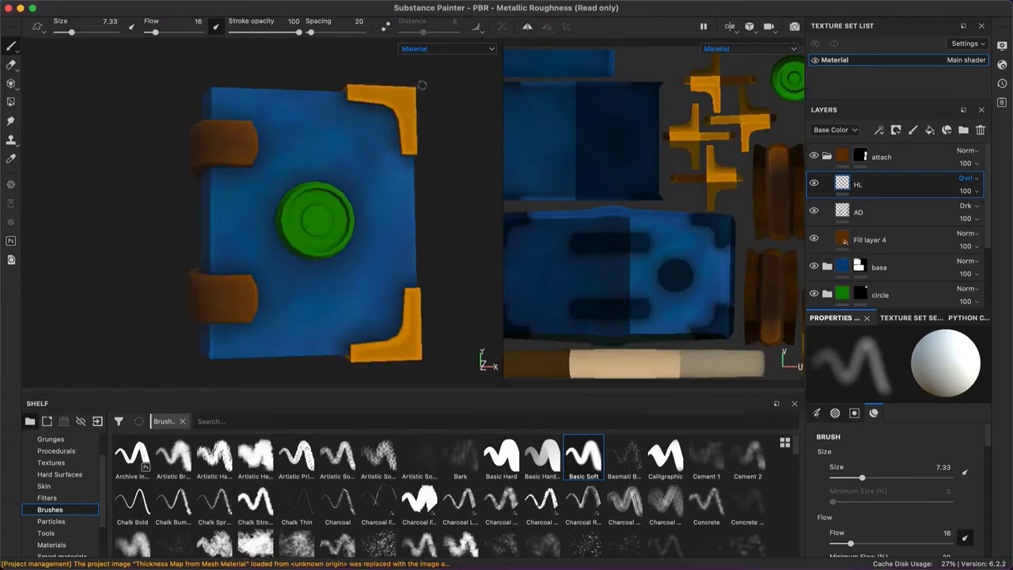
pyautogui.moveTo(422, 84)
pyautogui.keyDown('alt'); pyautogui.mouseDown()
pyautogui.moveTo(861, 202)
pyautogui.moveTo(447, 49)
pyautogui.mouseUp(); pyautogui.keyUp('alt')
pyautogui.click(447, 48)
pyautogui.click(420, 79)
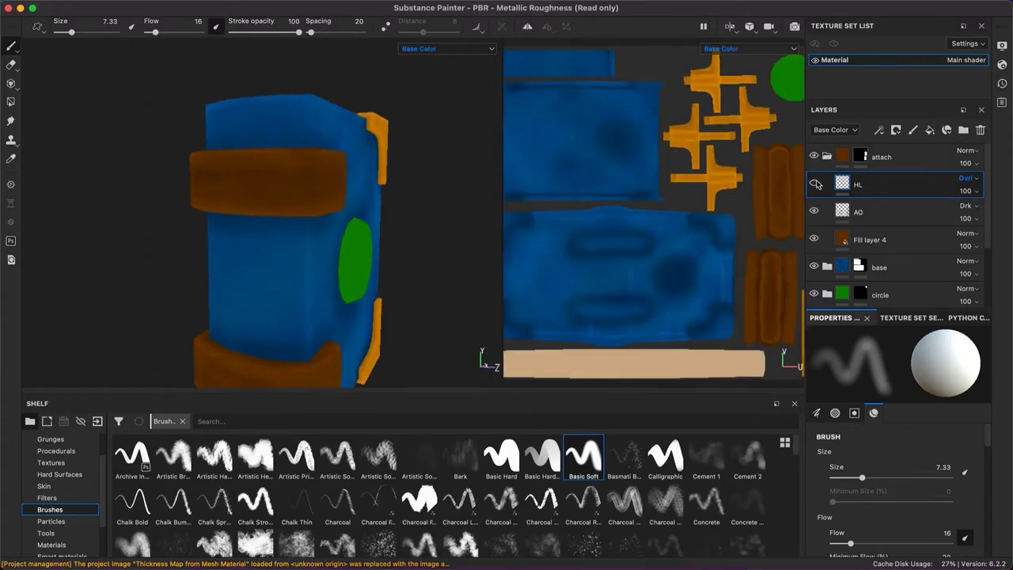
pyautogui.moveTo(317, 238)
pyautogui.keyDown('alt'); pyautogui.mouseDown()
pyautogui.moveTo(178, 173)
pyautogui.moveTo(362, 221)
pyautogui.moveTo(443, 165)
pyautogui.moveTo(319, 208)
pyautogui.mouseUp(); pyautogui.keyUp('alt')
# Zoom in on the emblem and add a 'ring' folder with a black mask set to polygon fill
pyautogui.keyDown('ctrl'); pyautogui.keyDown('alt'); pyautogui.rightClick(319, 208); pyautogui.keyUp('alt'); pyautogui.keyUp('ctrl')
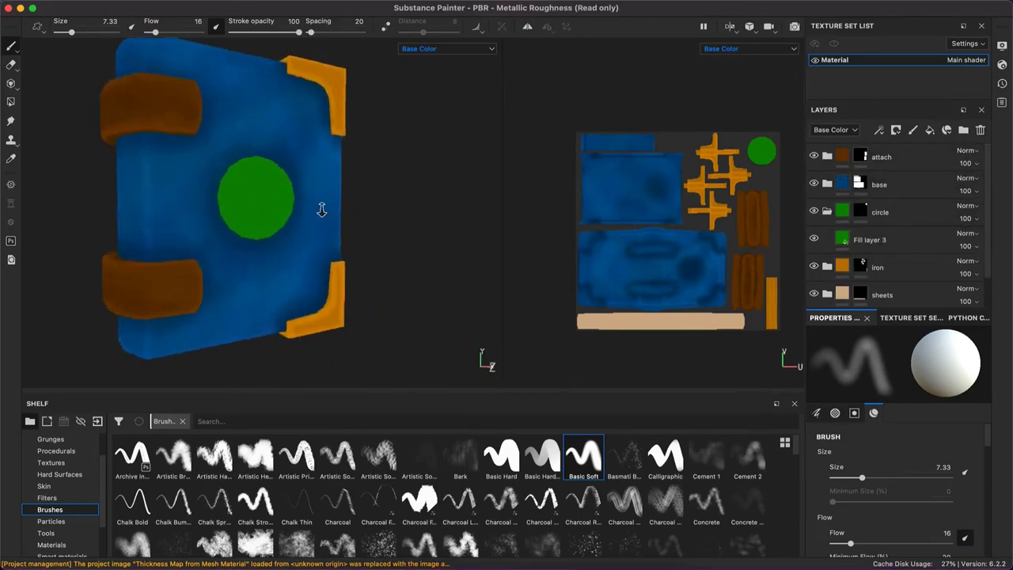
pyautogui.scroll(3, 319, 208)
pyautogui.scroll(2, 319, 208)
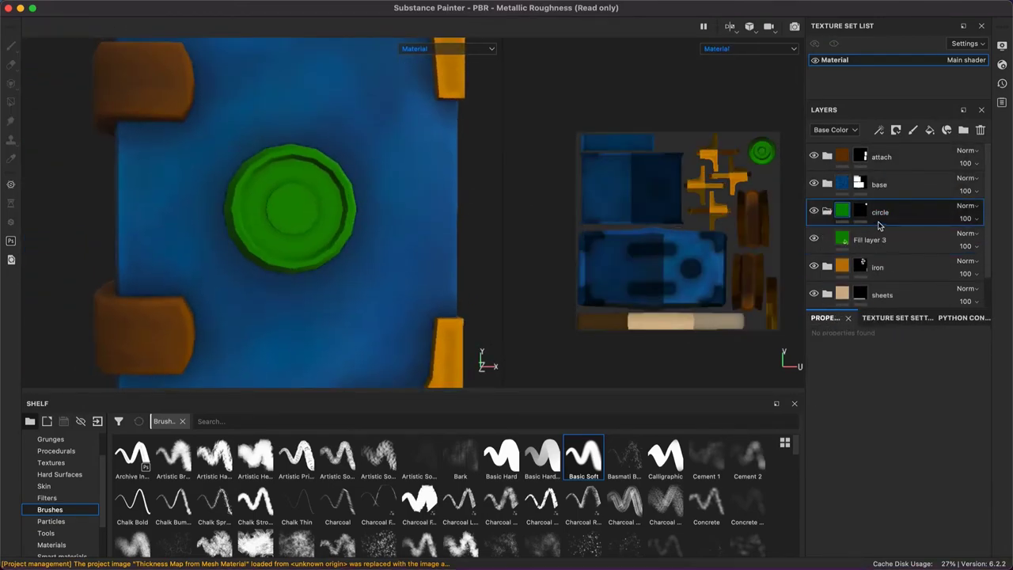
pyautogui.click(863, 240)
pyautogui.hotkey('ctrl', 'g')
pyautogui.write('ring')
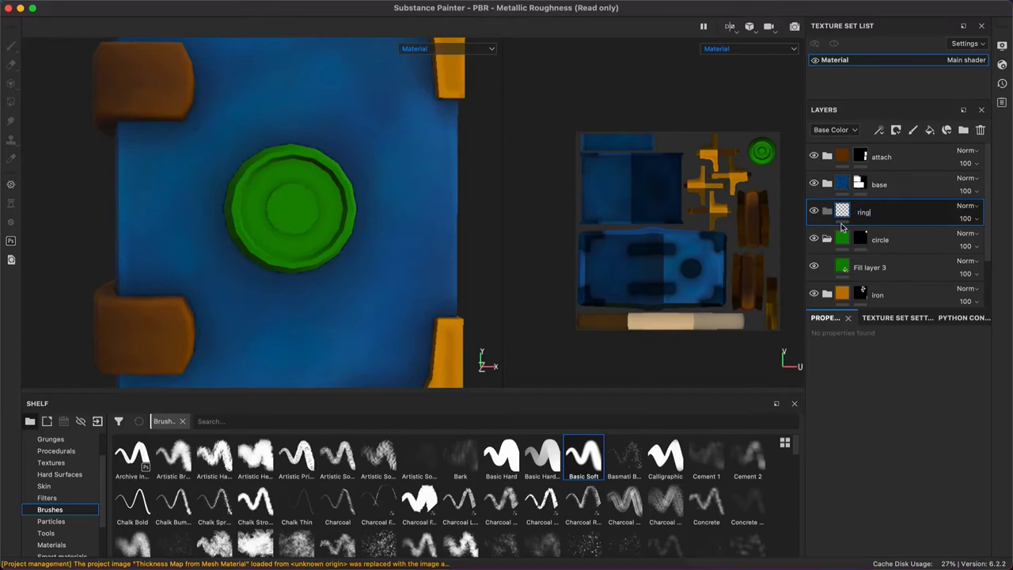
pyautogui.click(896, 130)
pyautogui.click(934, 190)
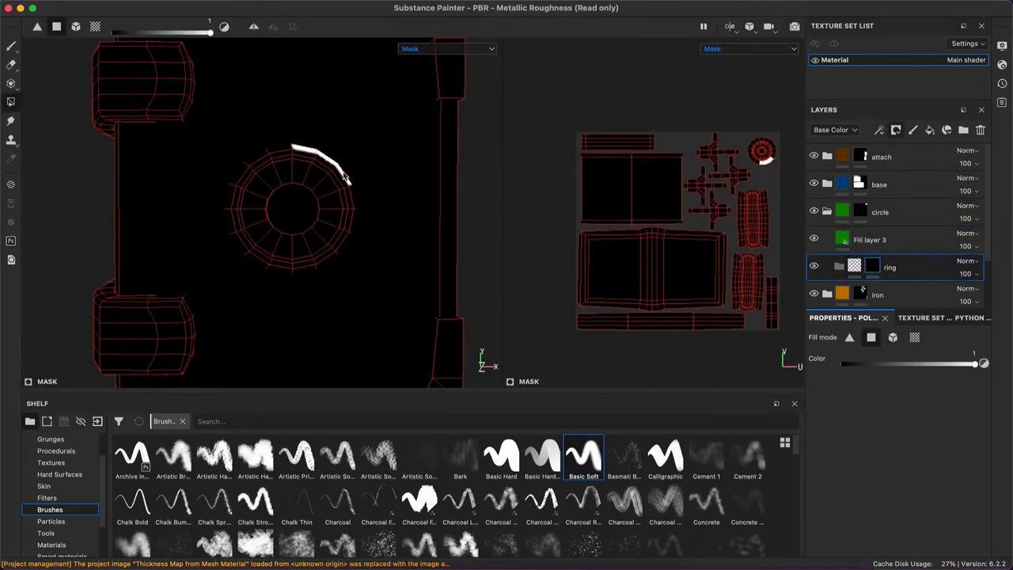
pyautogui.scroll(3, 774, 147)
pyautogui.keyDown('alt'); pyautogui.moveTo(288, 173); pyautogui.dragTo(257, 174); pyautogui.keyUp('alt')
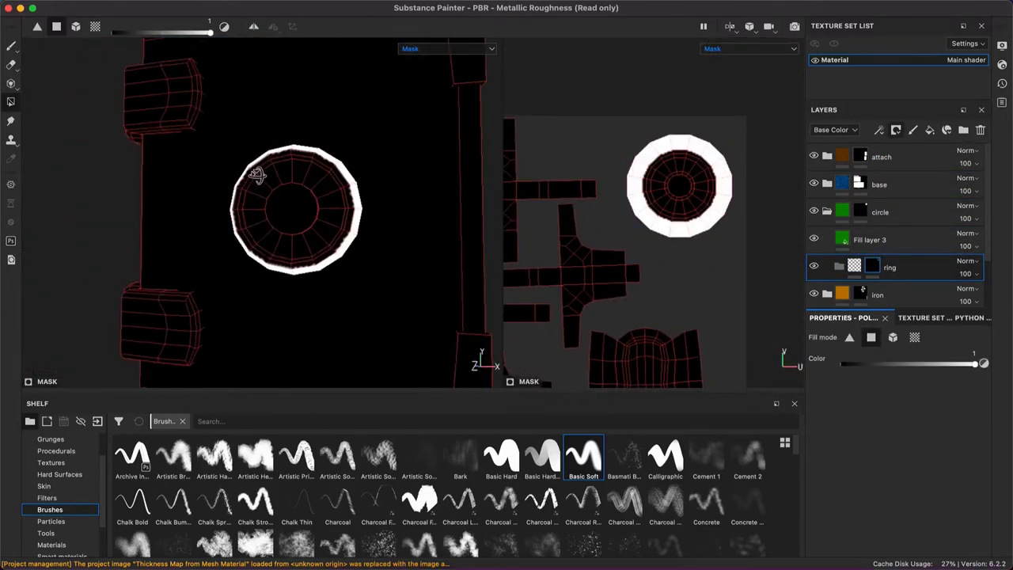
pyautogui.scroll(-3, 641, 202)
pyautogui.scroll(5, 650, 150)
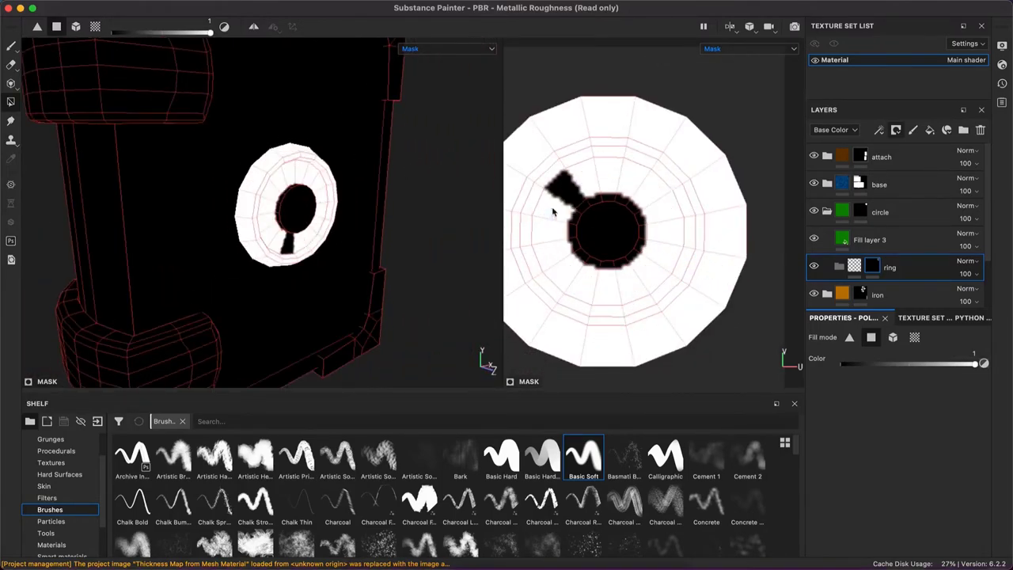
# Give the 'middle' folder a white mask with a Levels effect
pyautogui.press('m')
pyautogui.rightClick(868, 233)
pyautogui.press('Escape')
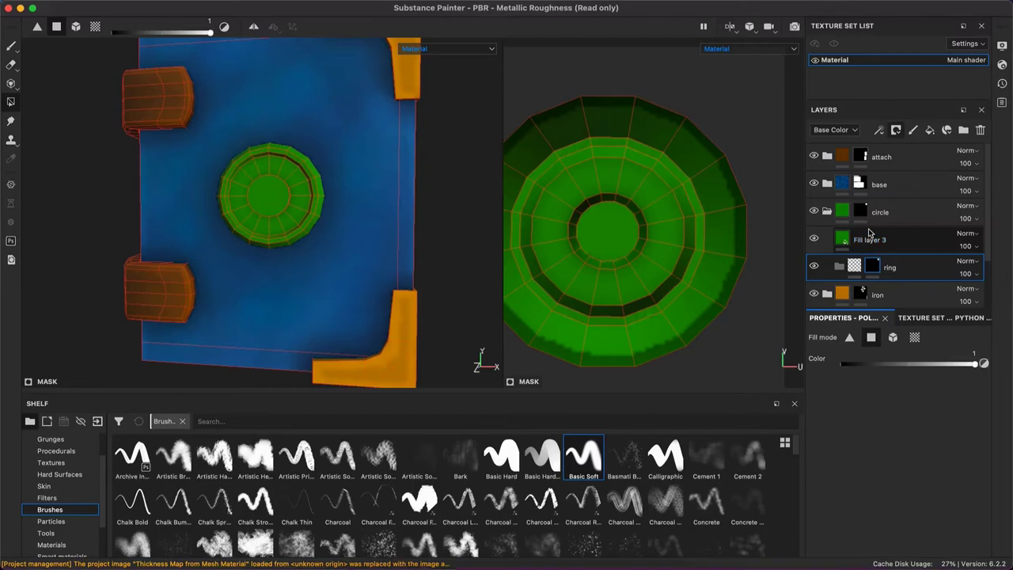
pyautogui.rightClick(917, 167)
pyautogui.click(926, 231)
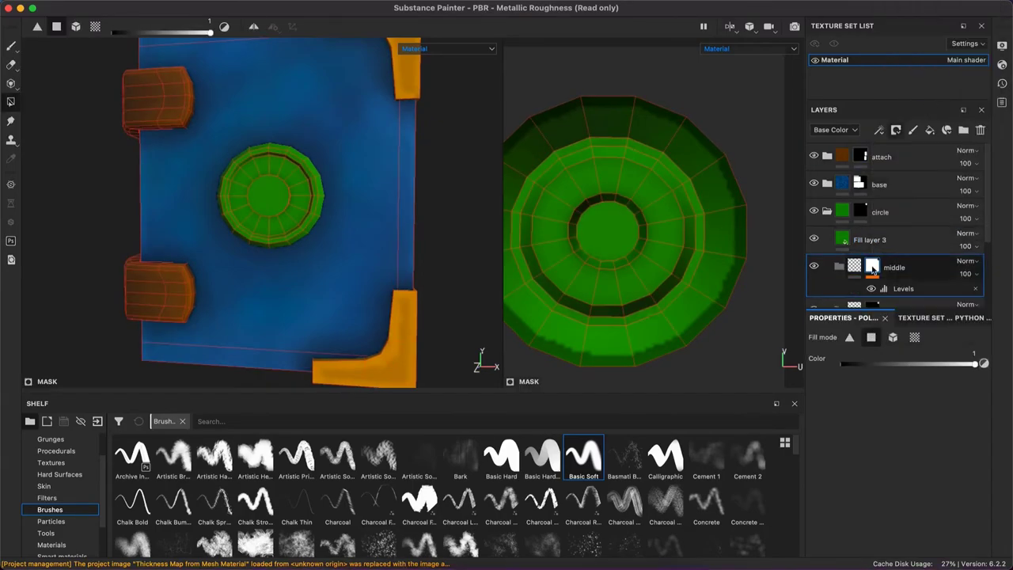
pyautogui.click(847, 244)
# Move Fill layer 3 into the middle folder and turn Fill layer 7's base colour orange
pyautogui.moveTo(894, 275); pyautogui.dragTo(894, 273)
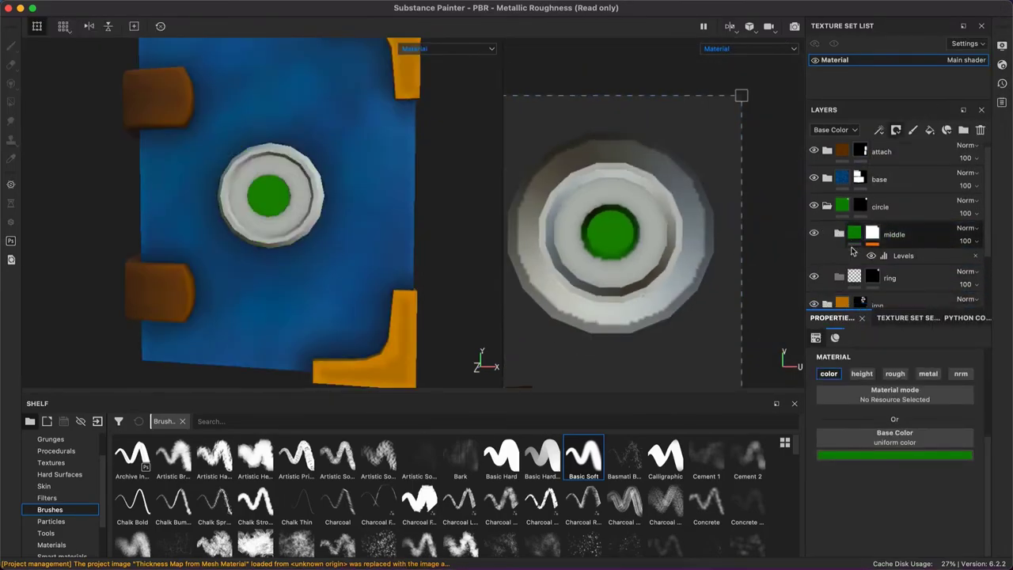
pyautogui.click(838, 174)
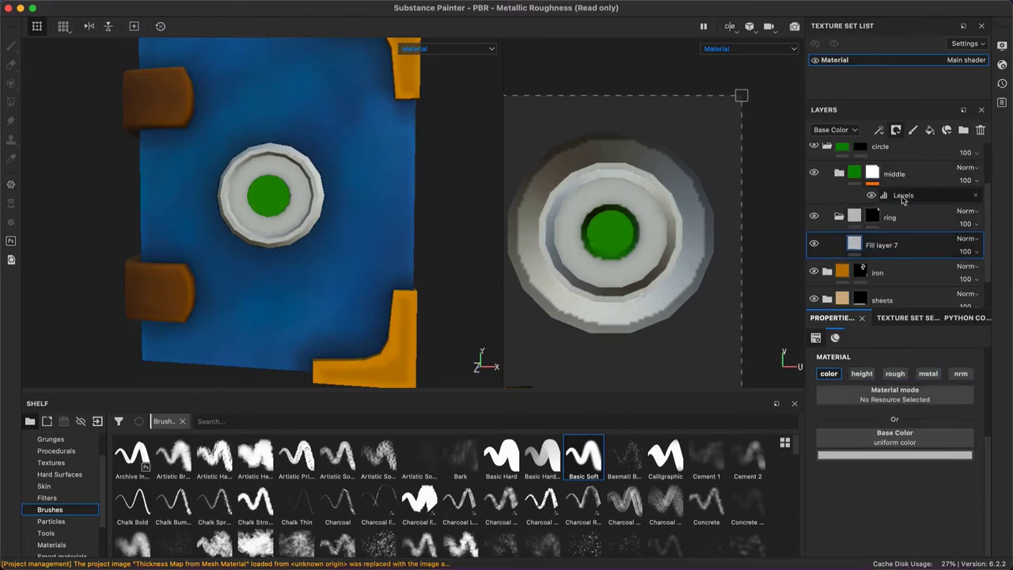
pyautogui.scroll(2, 901, 197)
pyautogui.click(839, 211)
pyautogui.moveTo(996, 360); pyautogui.dragTo(996, 372)
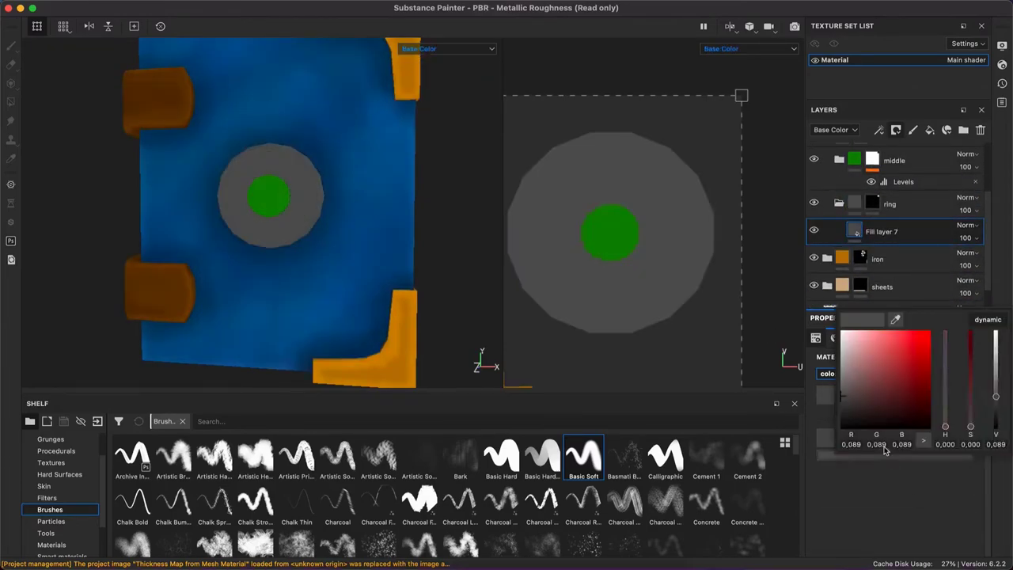
pyautogui.moveTo(970, 427)
pyautogui.mouseDown()
pyautogui.moveTo(971, 336)
pyautogui.moveTo(954, 425)
pyautogui.mouseUp()
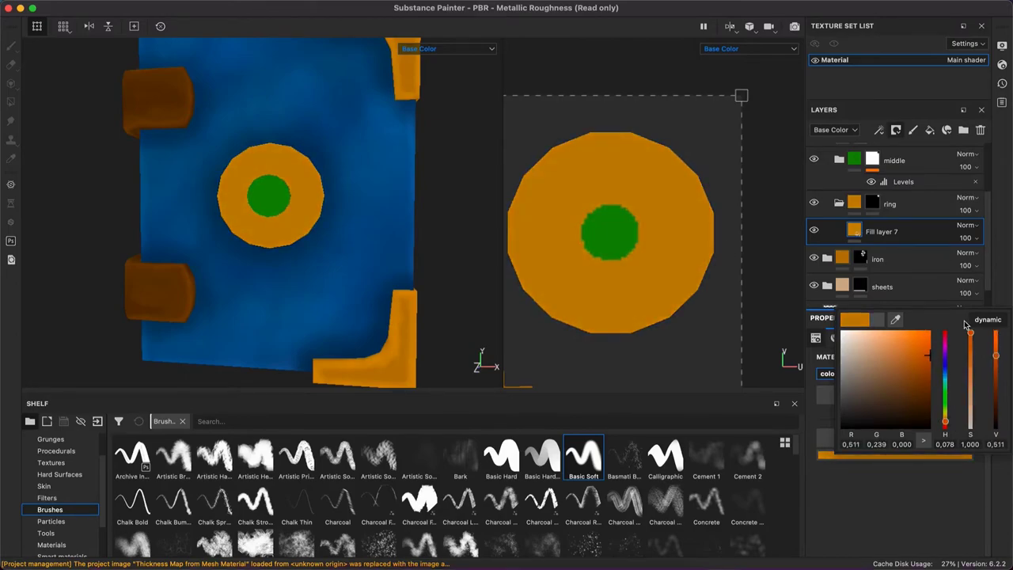
# Add an AO paint layer and paint dark shading along the ring's edge
pyautogui.click(912, 130)
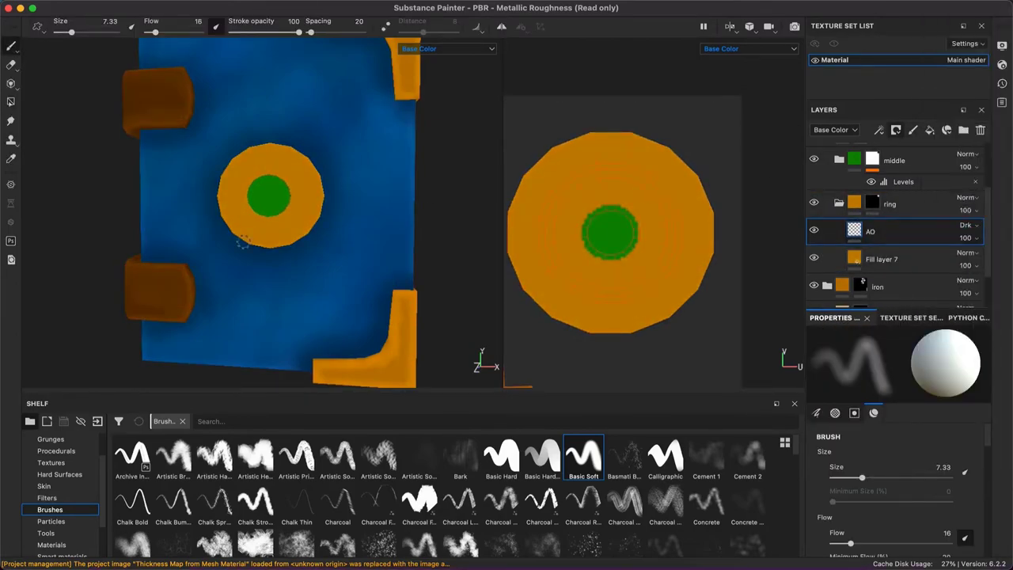
pyautogui.keyDown('alt'); pyautogui.moveTo(243, 243); pyautogui.dragTo(354, 234); pyautogui.keyUp('alt')
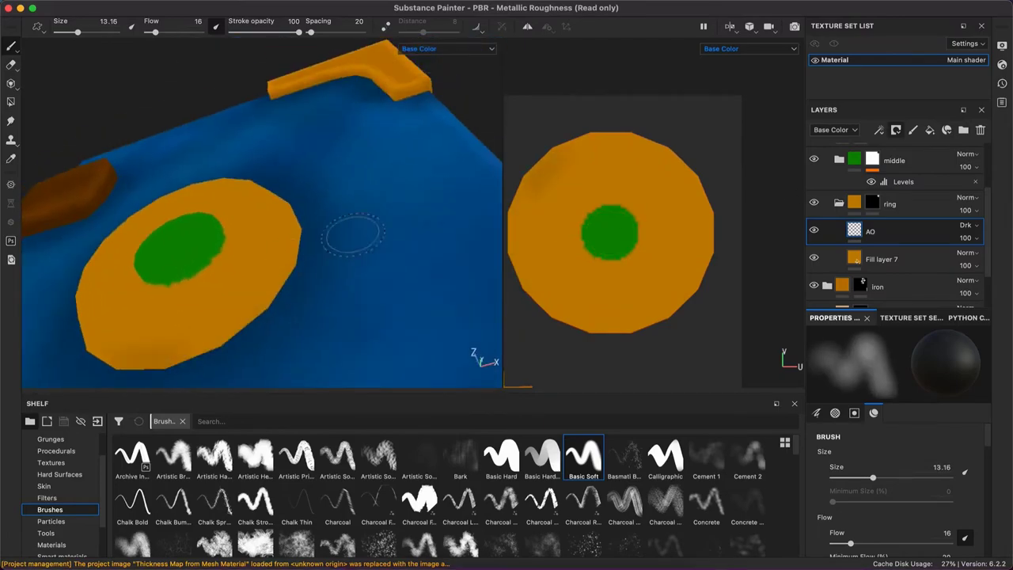
pyautogui.moveTo(261, 294); pyautogui.dragTo(538, 164)
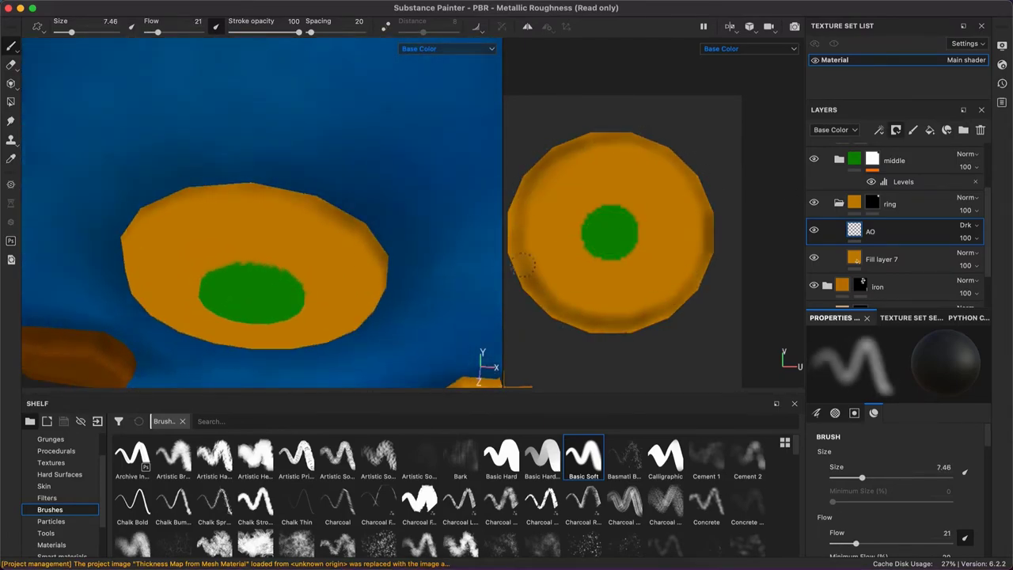
pyautogui.keyDown('alt'); pyautogui.moveTo(695, 182); pyautogui.dragTo(633, 147); pyautogui.keyUp('alt')
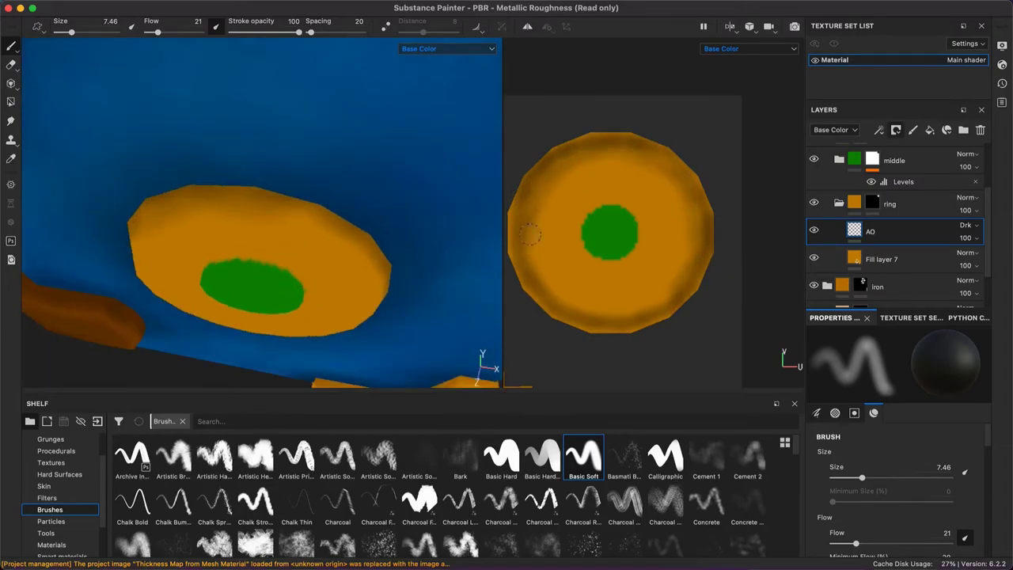
# Toggle the viewport between base colour and material preview to check the ring shading
pyautogui.click(447, 49)
pyautogui.click(420, 55)
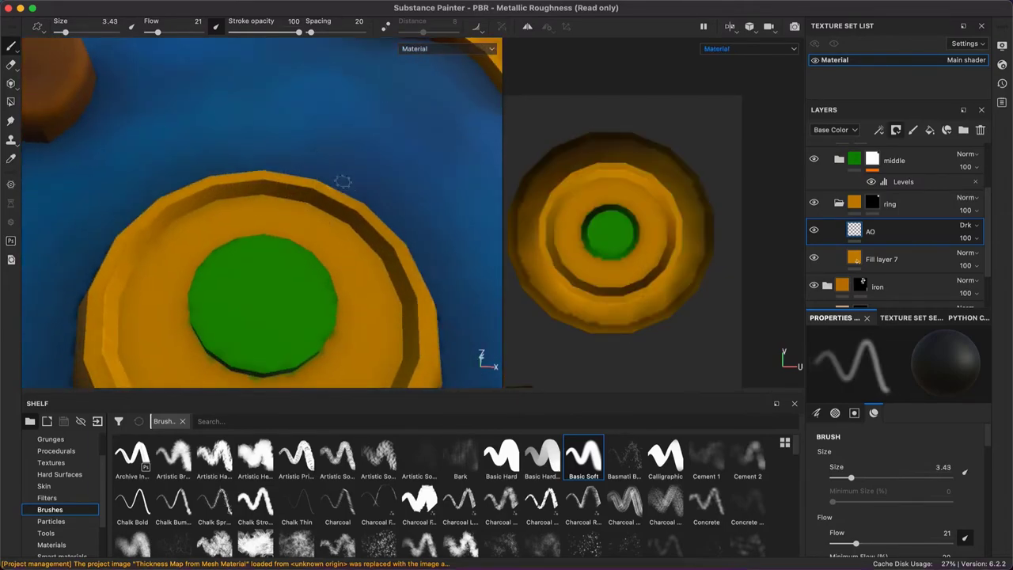
pyautogui.press('c')
pyautogui.press('m')
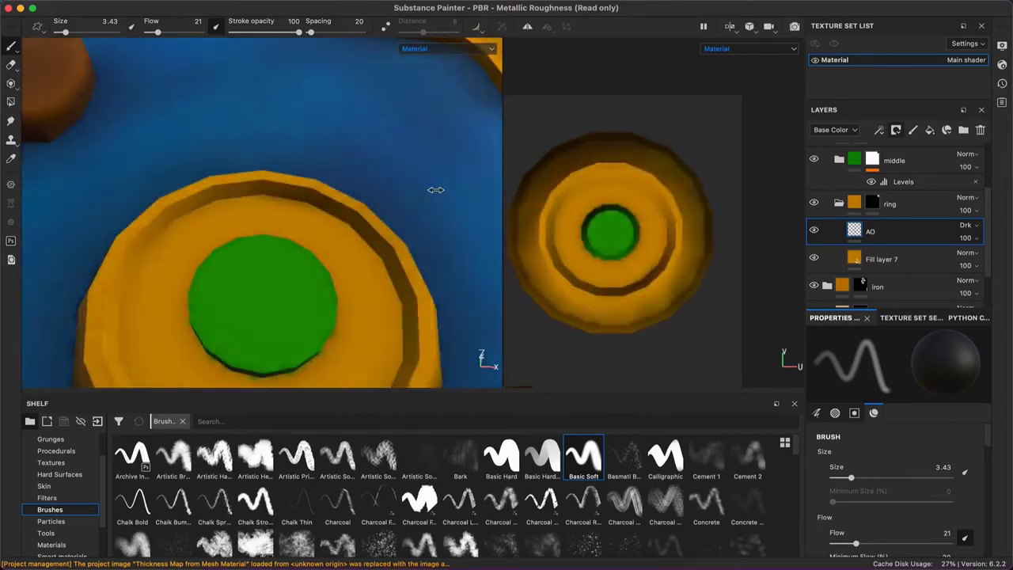
pyautogui.click(431, 49)
pyautogui.click(420, 90)
pyautogui.press('c')
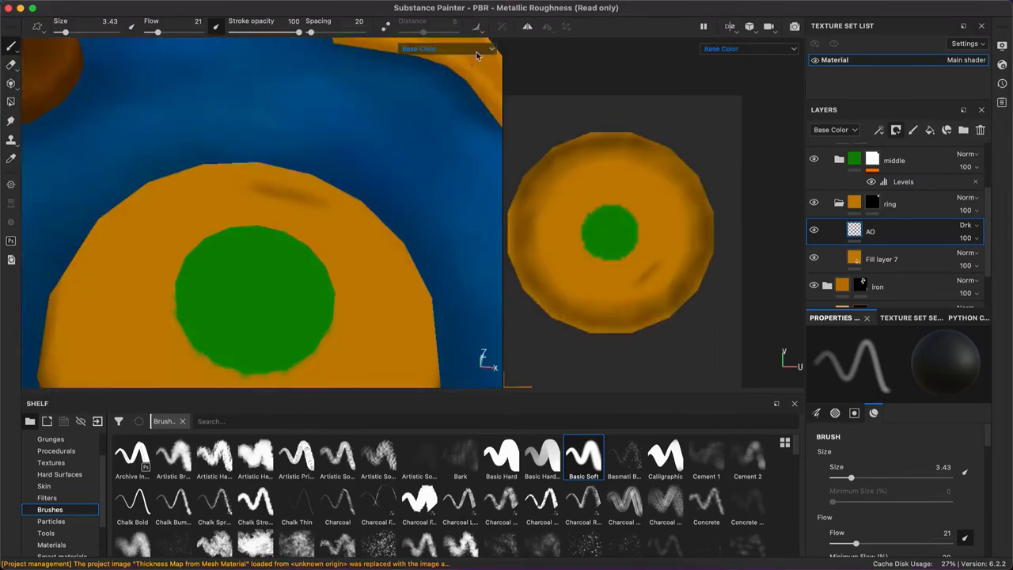
pyautogui.press('m')
pyautogui.keyDown('alt'); pyautogui.moveTo(343, 320); pyautogui.dragTo(168, 248); pyautogui.keyUp('alt')
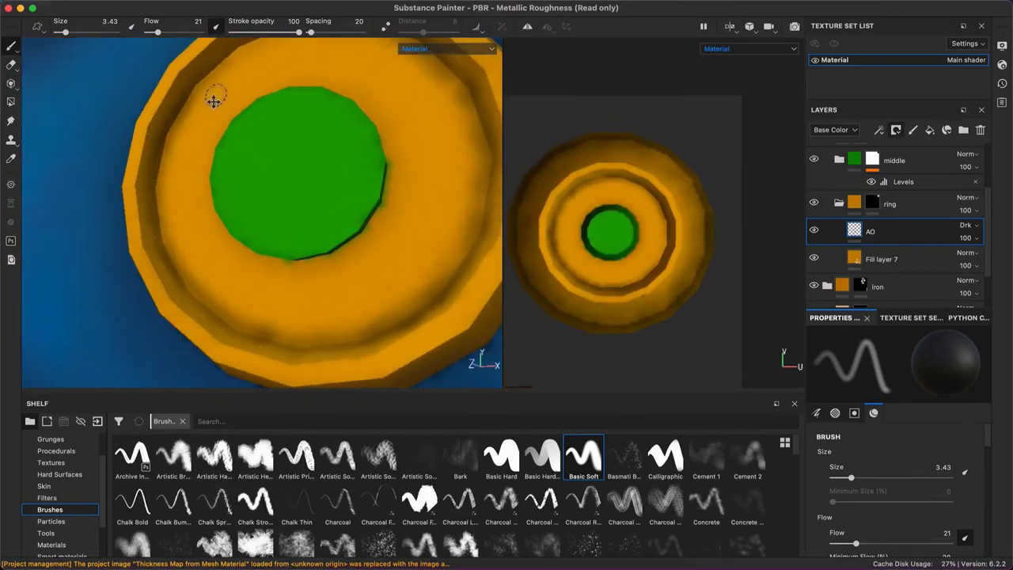
pyautogui.keyDown('alt'); pyautogui.moveTo(214, 100); pyautogui.dragTo(360, 239); pyautogui.keyUp('alt')
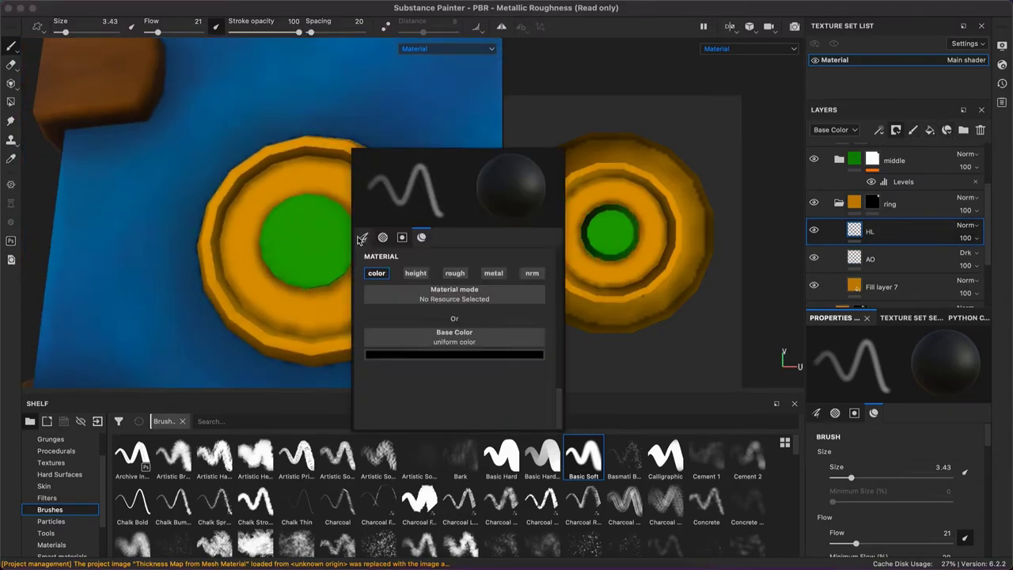
# Set the brush flow to 41 and size to about 5.62 while framing the ring
pyautogui.scroll(2, 372, 238)
pyautogui.scroll(2, 388, 236)
pyautogui.scroll(2, 396, 235)
pyautogui.scroll(2, 398, 235)
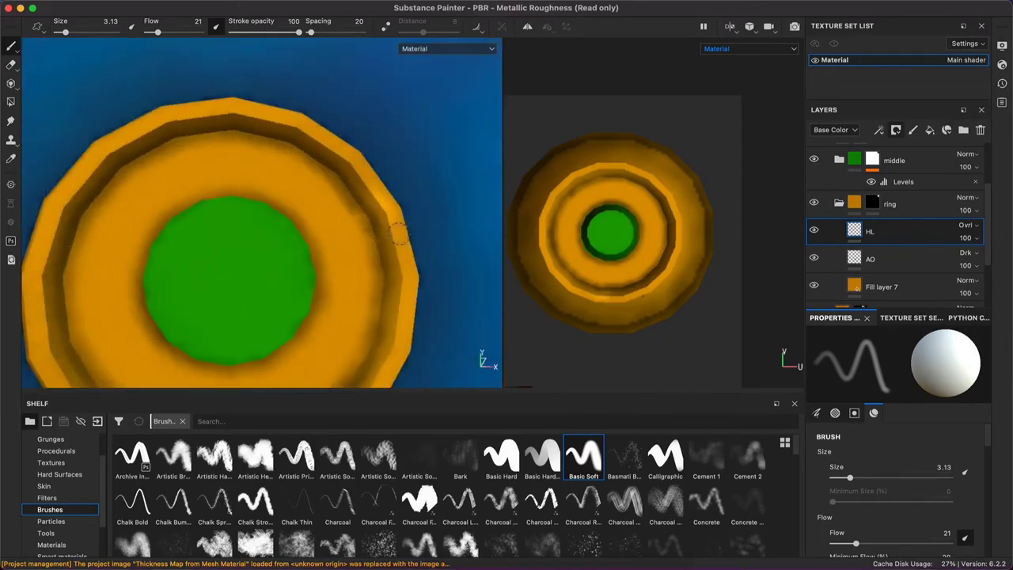
pyautogui.keyDown('alt'); pyautogui.moveTo(398, 233); pyautogui.dragTo(416, 267); pyautogui.keyUp('alt')
pyautogui.keyDown('alt'); pyautogui.moveTo(146, 274); pyautogui.dragTo(316, 182); pyautogui.keyUp('alt')
pyautogui.keyDown('ctrl'); pyautogui.moveTo(316, 182); pyautogui.dragTo(379, 131, button='right'); pyautogui.keyUp('ctrl')
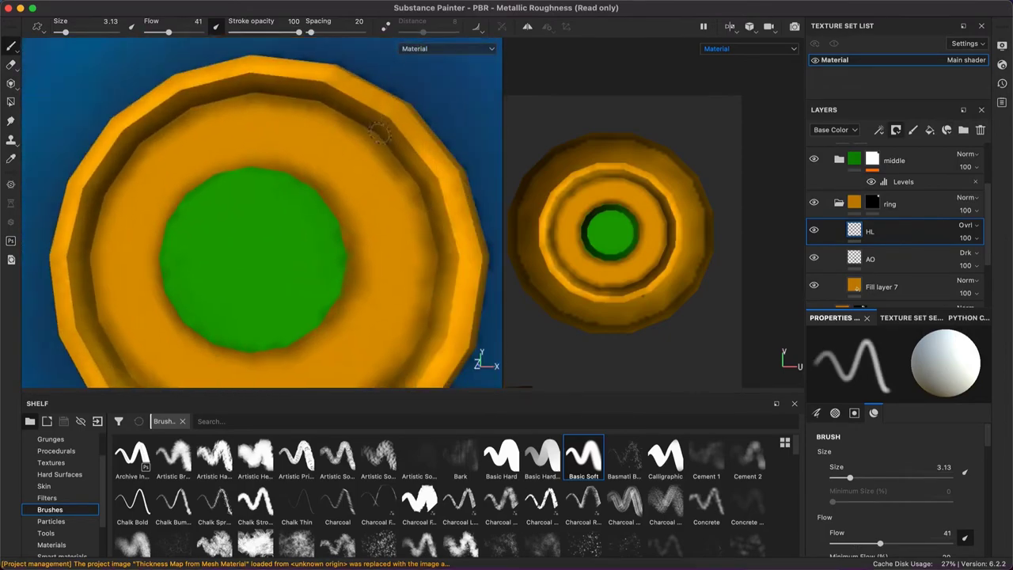
pyautogui.moveTo(453, 273)
pyautogui.keyDown('alt'); pyautogui.mouseDown()
pyautogui.moveTo(328, 294)
pyautogui.moveTo(426, 247)
pyautogui.mouseUp(); pyautogui.keyUp('alt')
pyautogui.scroll(5, 649, 238)
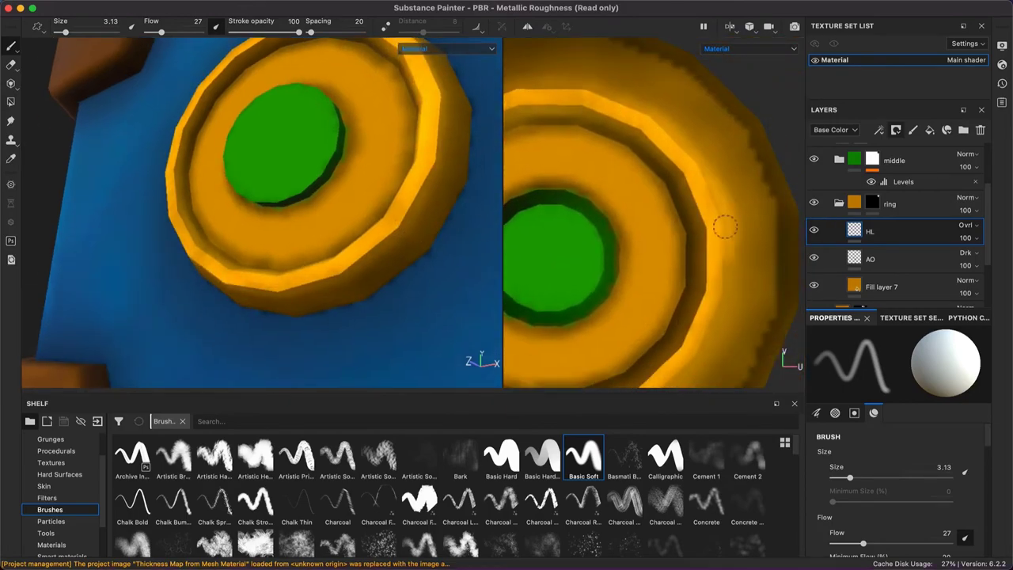
pyautogui.moveTo(667, 278); pyautogui.dragTo(559, 227, button='middle')
pyautogui.keyDown('alt'); pyautogui.moveTo(380, 205); pyautogui.dragTo(267, 153); pyautogui.keyUp('alt')
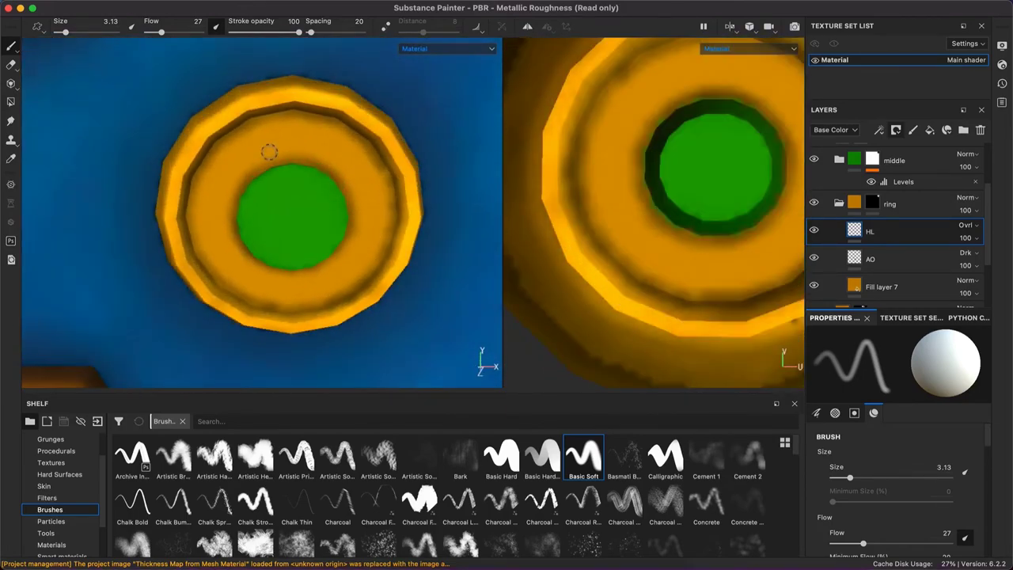
pyautogui.keyDown('ctrl'); pyautogui.moveTo(222, 175); pyautogui.dragTo(261, 175, button='right'); pyautogui.keyUp('ctrl')
pyautogui.scroll(-3, 292, 147)
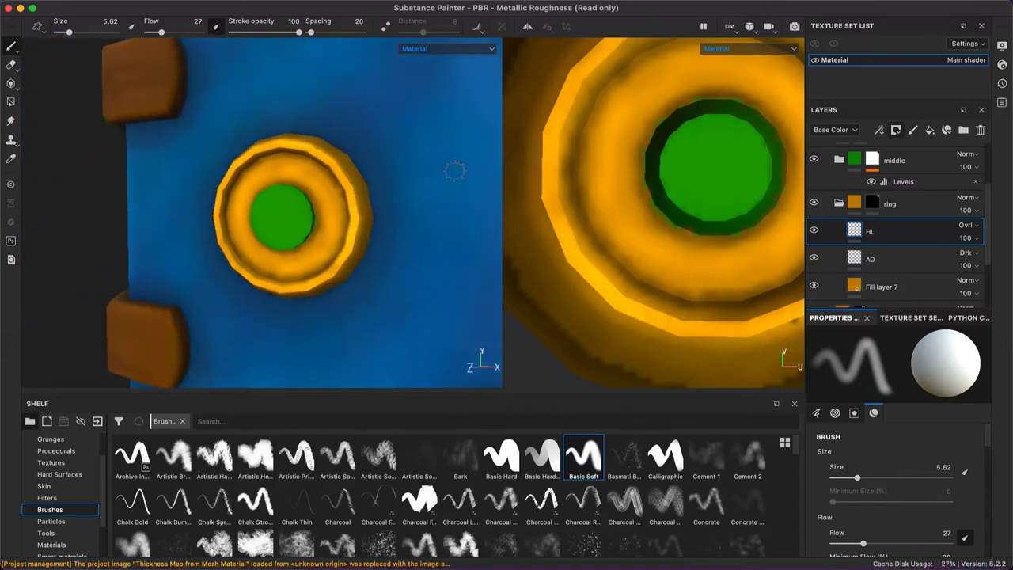
pyautogui.scroll(3, 895, 221)
# Set the AO layer to Darken and move it above the green fill
pyautogui.click(966, 224)
pyautogui.click(945, 80)
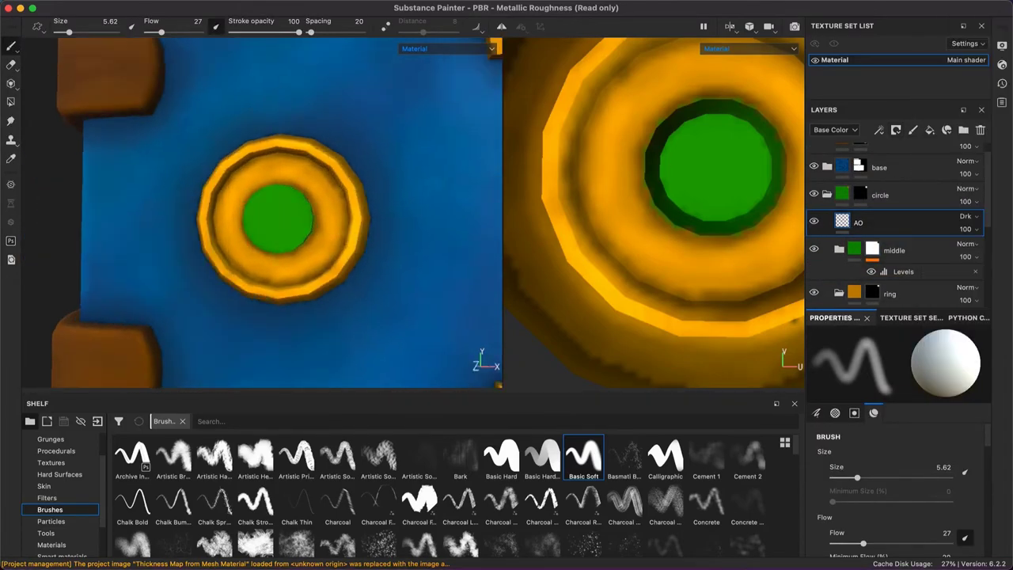
pyautogui.moveTo(317, 174)
pyautogui.keyDown('alt'); pyautogui.mouseDown()
pyautogui.moveTo(317, 227)
pyautogui.moveTo(342, 258)
pyautogui.mouseUp(); pyautogui.keyUp('alt')
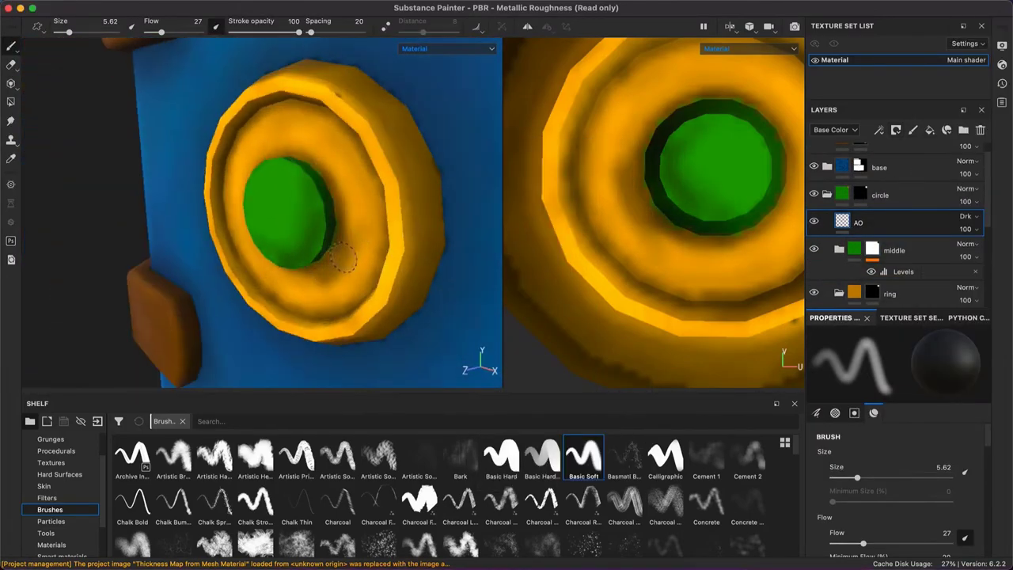
pyautogui.moveTo(804, 256); pyautogui.dragTo(803, 261)
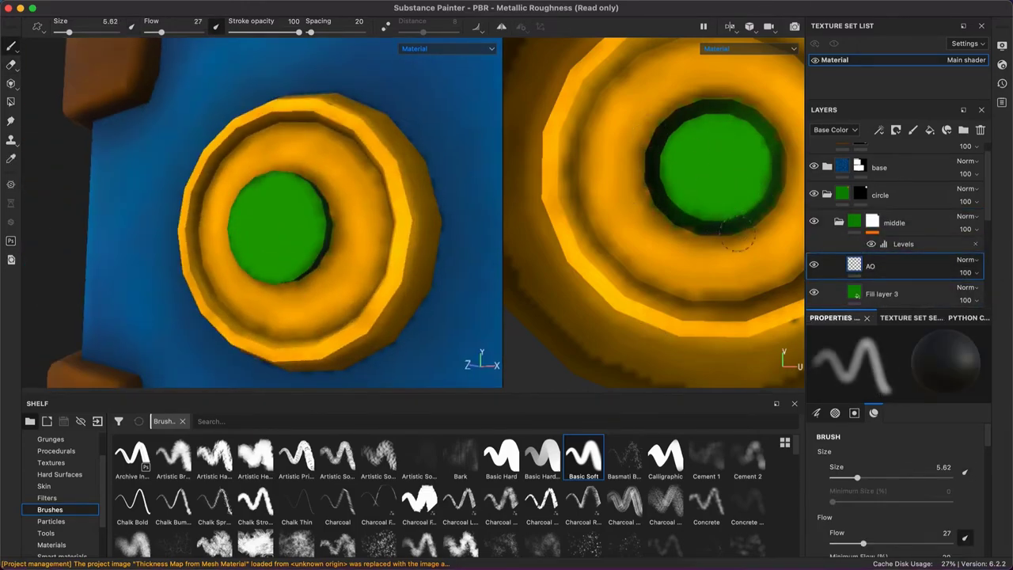
# Set the HL layer's blend mode to Overlay and inspect the ring
pyautogui.click(967, 260)
pyautogui.click(958, 194)
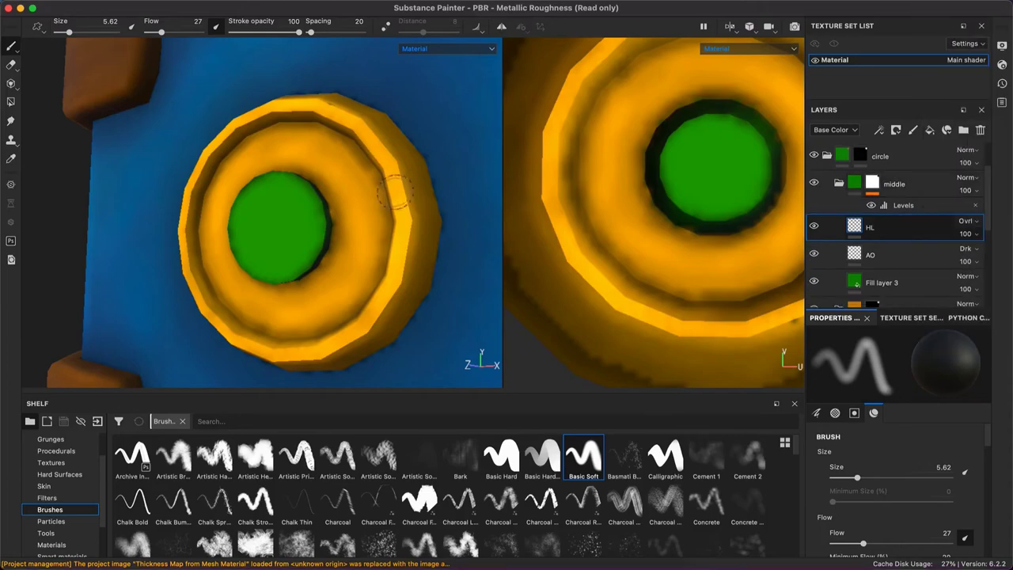
pyautogui.scroll(2, 267, 190)
pyautogui.scroll(3, 267, 190)
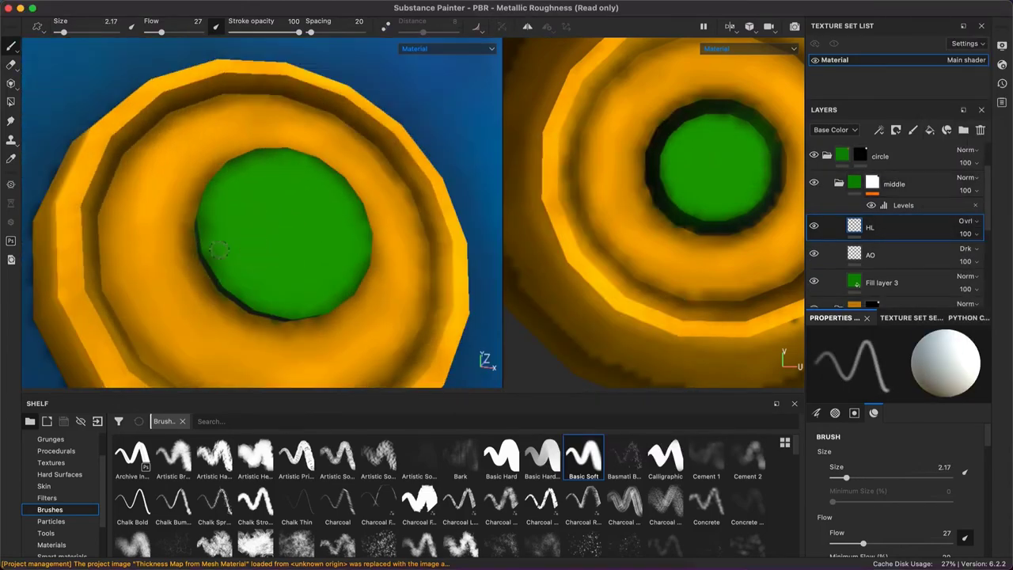
pyautogui.keyDown('alt'); pyautogui.moveTo(268, 189); pyautogui.dragTo(222, 265); pyautogui.keyUp('alt')
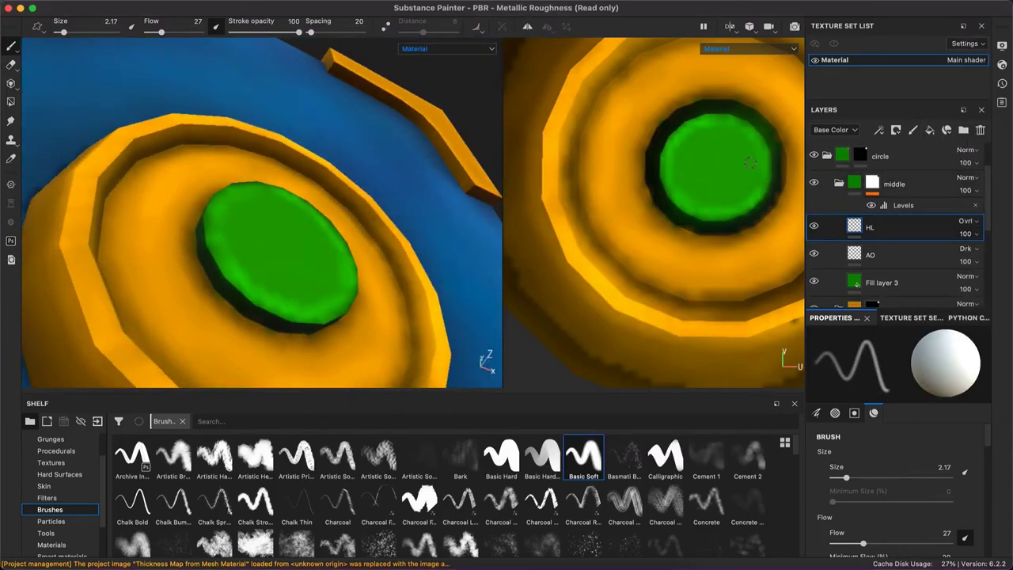
pyautogui.moveTo(237, 197)
pyautogui.keyDown('alt'); pyautogui.mouseDown()
pyautogui.moveTo(172, 190)
pyautogui.moveTo(333, 216)
pyautogui.mouseUp(); pyautogui.keyUp('alt')
pyautogui.scroll(2, 332, 217)
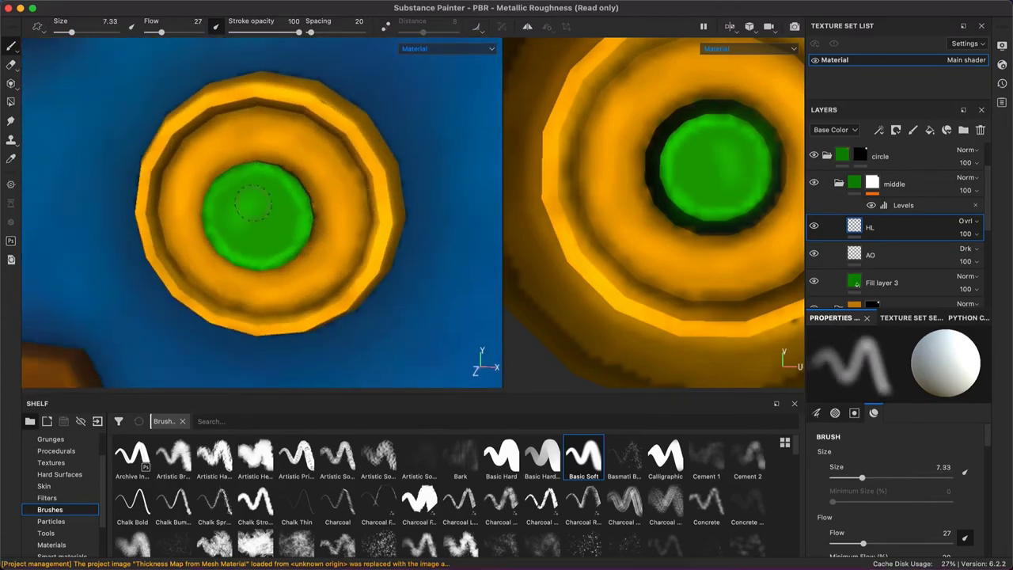
pyautogui.scroll(-2, 431, 175)
pyautogui.scroll(3, 433, 175)
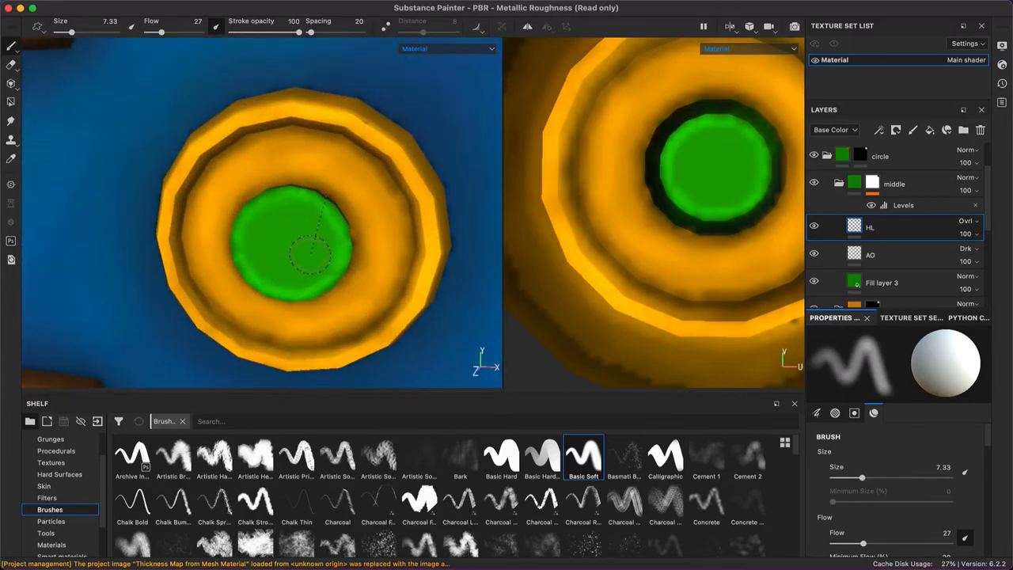
# Zoom out and orbit to look at the book's page edge
pyautogui.rightClick(356, 260)
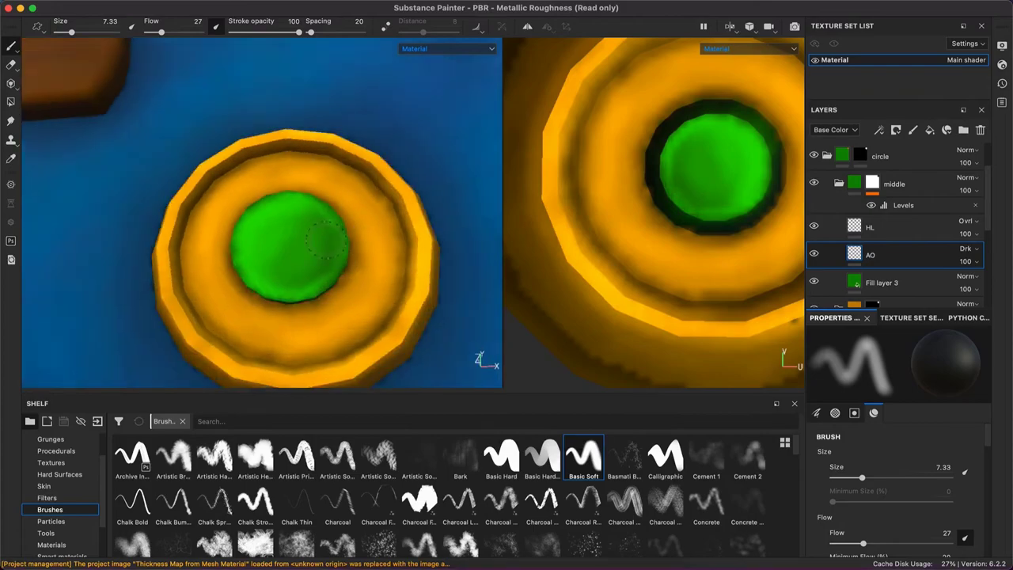
pyautogui.keyDown('alt'); pyautogui.moveTo(428, 198); pyautogui.dragTo(427, 250, button='right'); pyautogui.keyUp('alt')
pyautogui.keyDown('alt'); pyautogui.moveTo(427, 250); pyautogui.dragTo(170, 214); pyautogui.keyUp('alt')
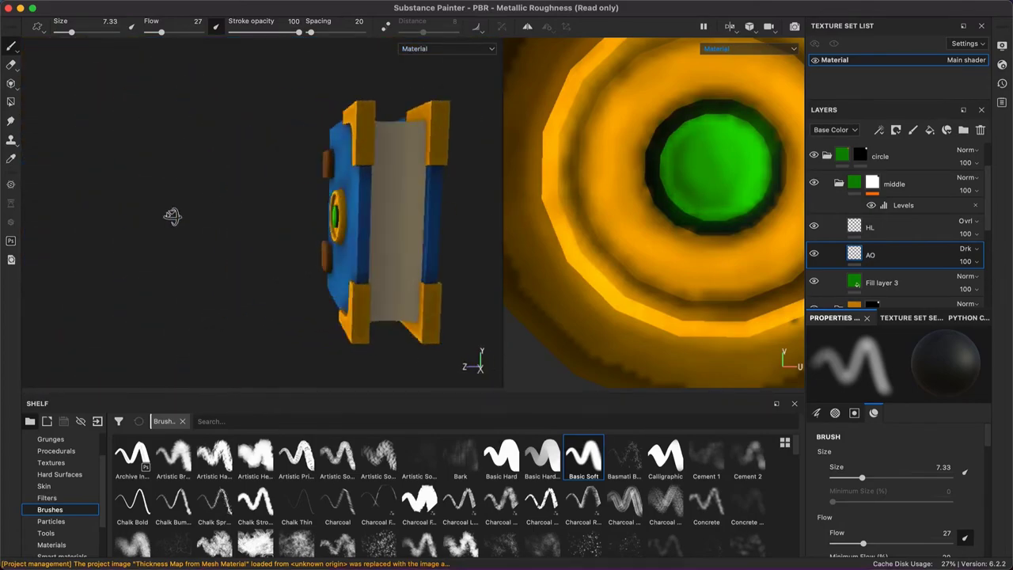
pyautogui.scroll(3, 895, 229)
# Add a new paint layer in the sheets group and view the Base Color channel
pyautogui.click(910, 287)
pyautogui.hotkey('ctrl', 'shift', 'n')
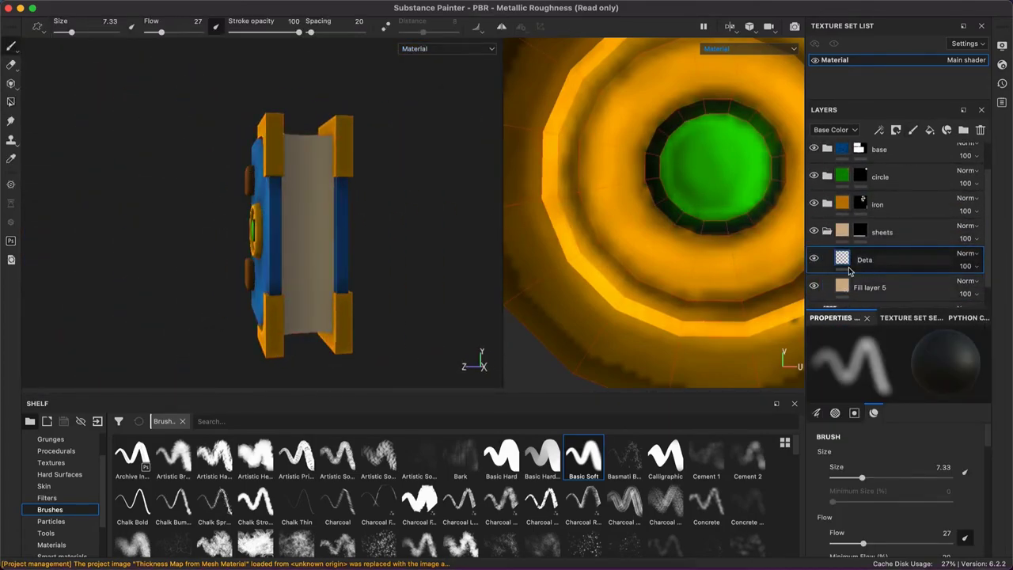
pyautogui.press('c')
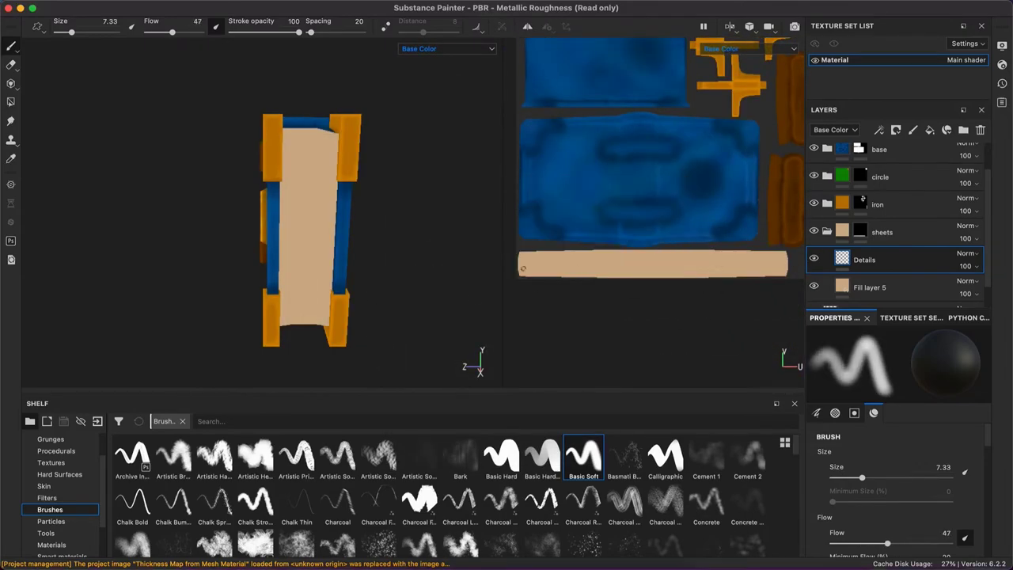
pyautogui.keyDown('alt'); pyautogui.moveTo(546, 235); pyautogui.dragTo(567, 255, button='right'); pyautogui.keyUp('alt')
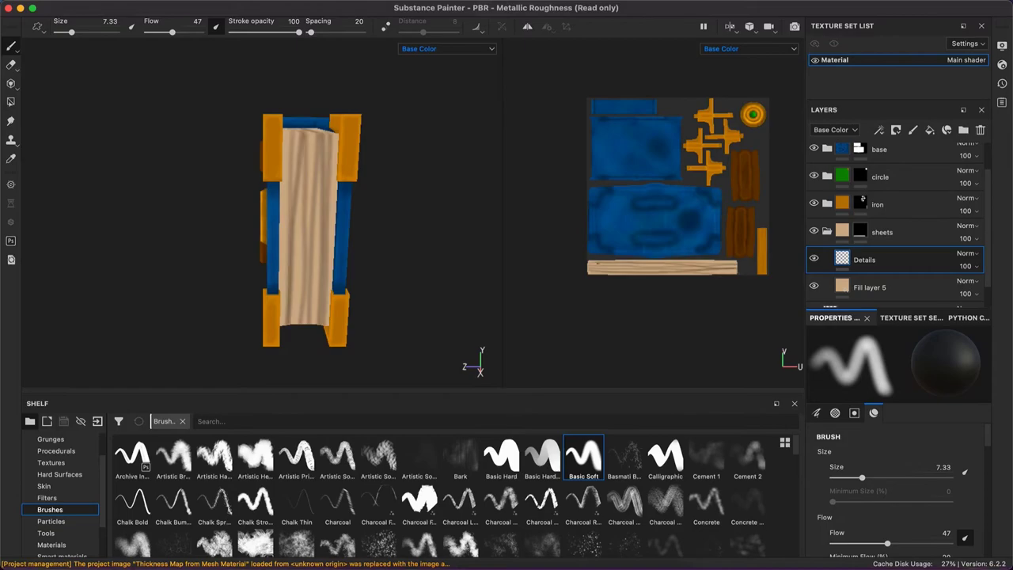
pyautogui.keyDown('alt'); pyautogui.moveTo(317, 230); pyautogui.dragTo(619, 435); pyautogui.keyUp('alt')
# Pick a tan paint colour matching the pages for the streaks
pyautogui.press('p')
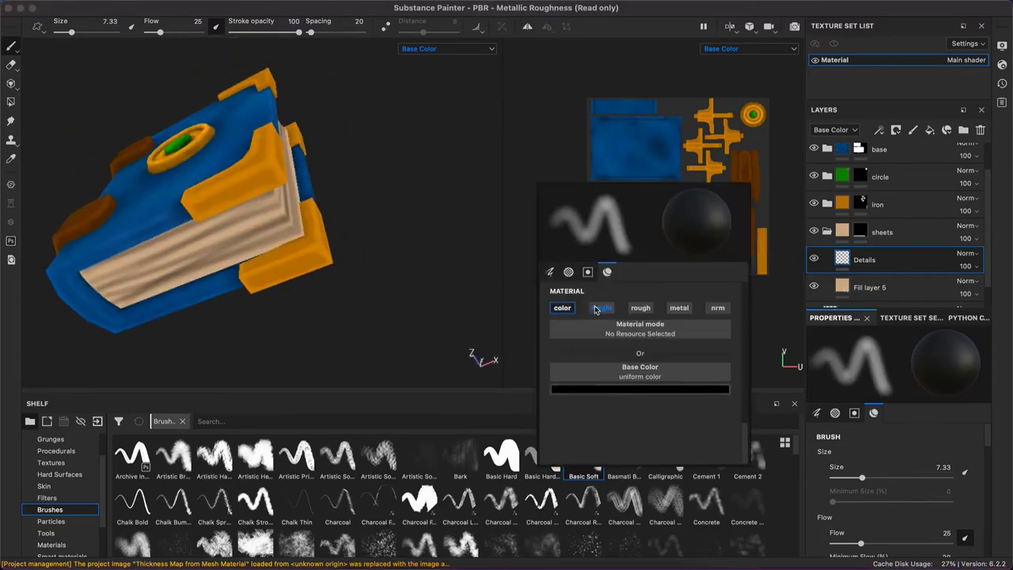
pyautogui.click(637, 390)
pyautogui.keyDown('alt'); pyautogui.moveTo(340, 309); pyautogui.dragTo(396, 277); pyautogui.keyUp('alt')
pyautogui.keyDown('alt'); pyautogui.moveTo(728, 317); pyautogui.dragTo(728, 273, button='right'); pyautogui.keyUp('alt')
pyautogui.scroll(-2, 728, 273)
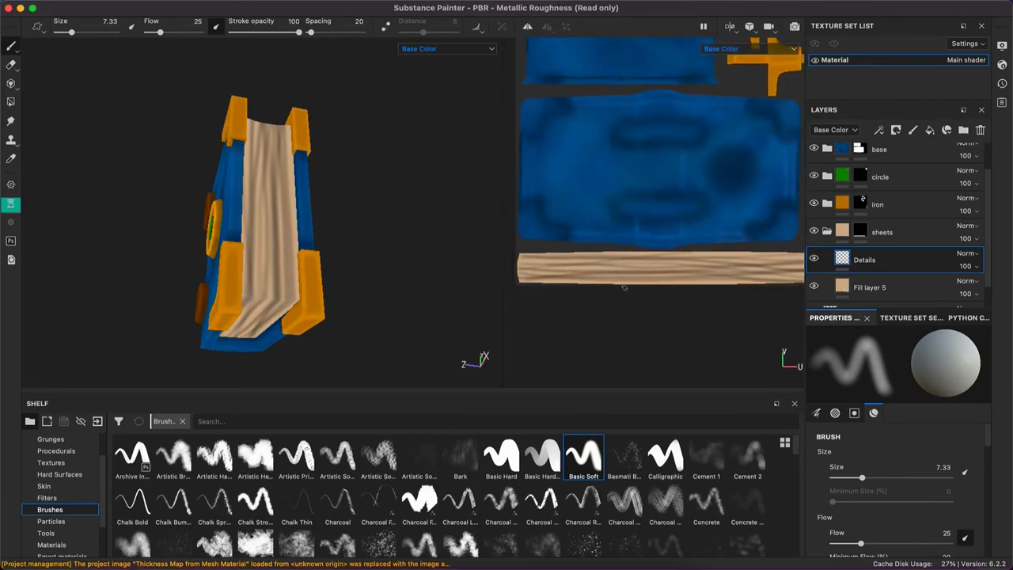
pyautogui.press('p')
pyautogui.click(637, 390)
pyautogui.click(712, 349)
pyautogui.scroll(-1, 729, 283)
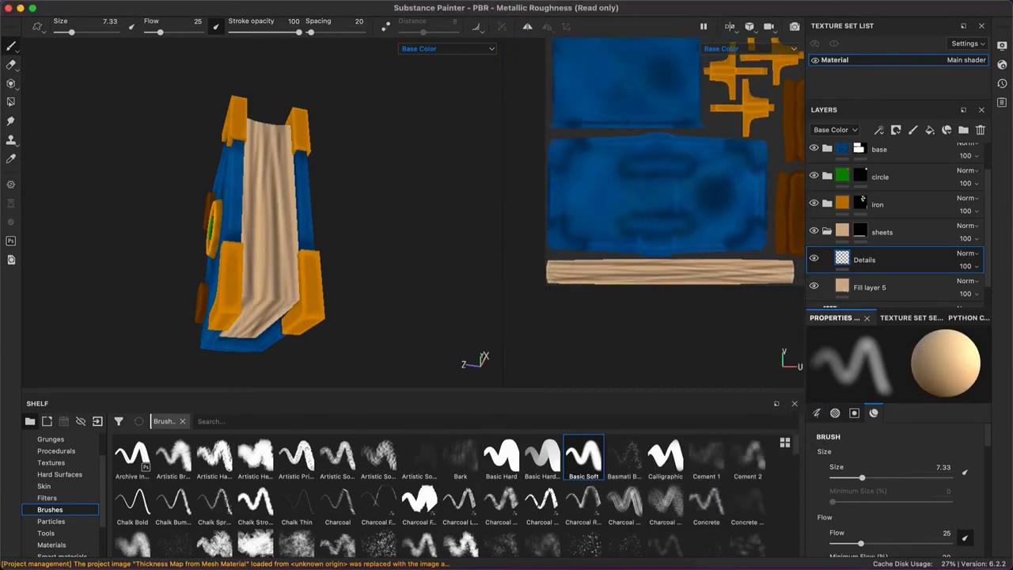
pyautogui.keyDown('alt'); pyautogui.moveTo(332, 240); pyautogui.dragTo(381, 240); pyautogui.keyUp('alt')
# Try a lighter blue on the cover's Fill layer 1, then revert to the darker blue
pyautogui.click(844, 240)
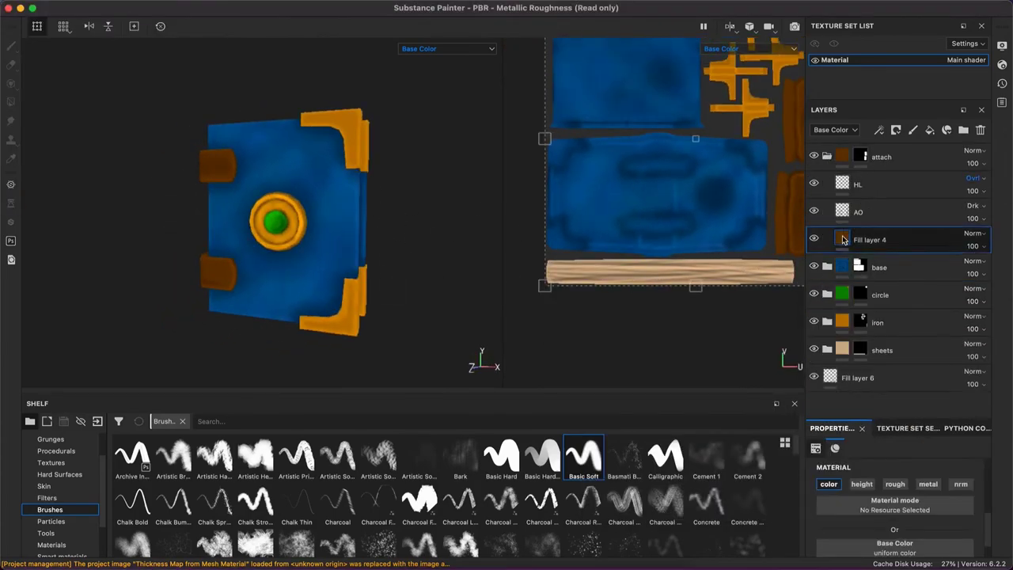
pyautogui.press('F2')
pyautogui.keyDown('alt'); pyautogui.moveTo(679, 118); pyautogui.dragTo(604, 204); pyautogui.keyUp('alt')
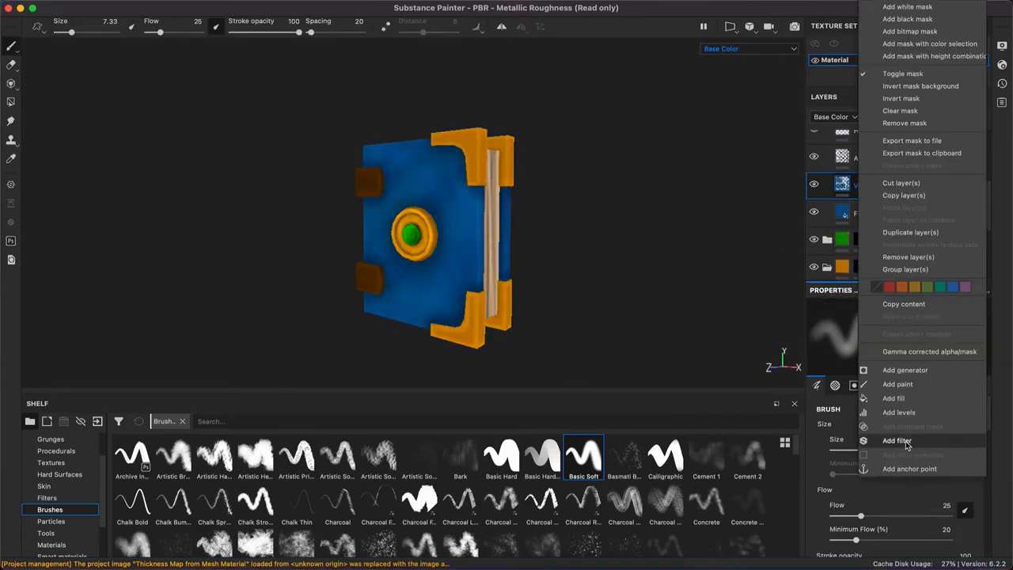
pyautogui.click(833, 201)
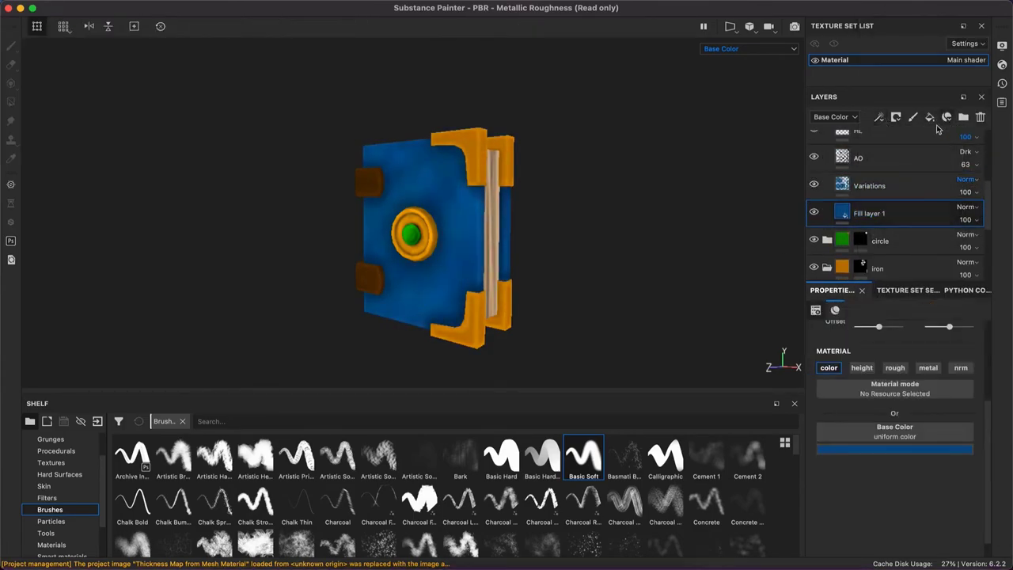
pyautogui.rightClick(847, 215)
pyautogui.press('Escape')
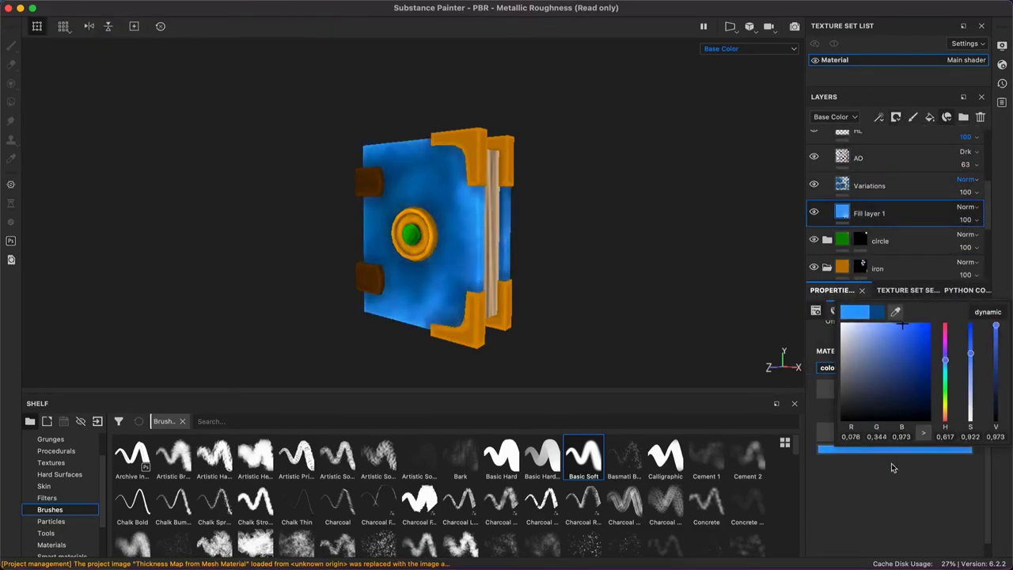
pyautogui.press('Escape')
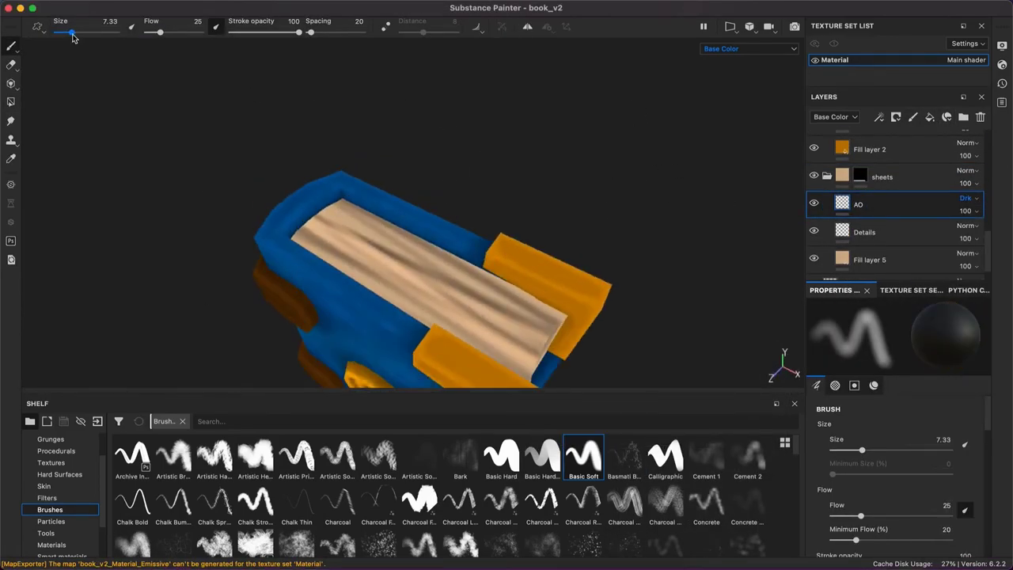
# Show the 3D and texture views side by side and zoom in on the pages
pyautogui.keyDown('alt'); pyautogui.moveTo(330, 216); pyautogui.dragTo(314, 199); pyautogui.keyUp('alt')
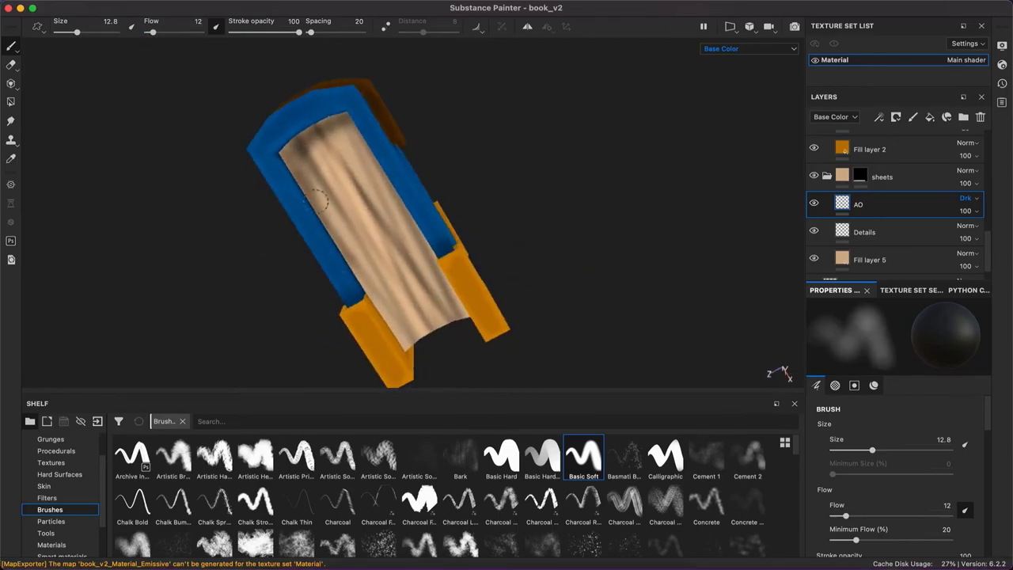
pyautogui.click(748, 47)
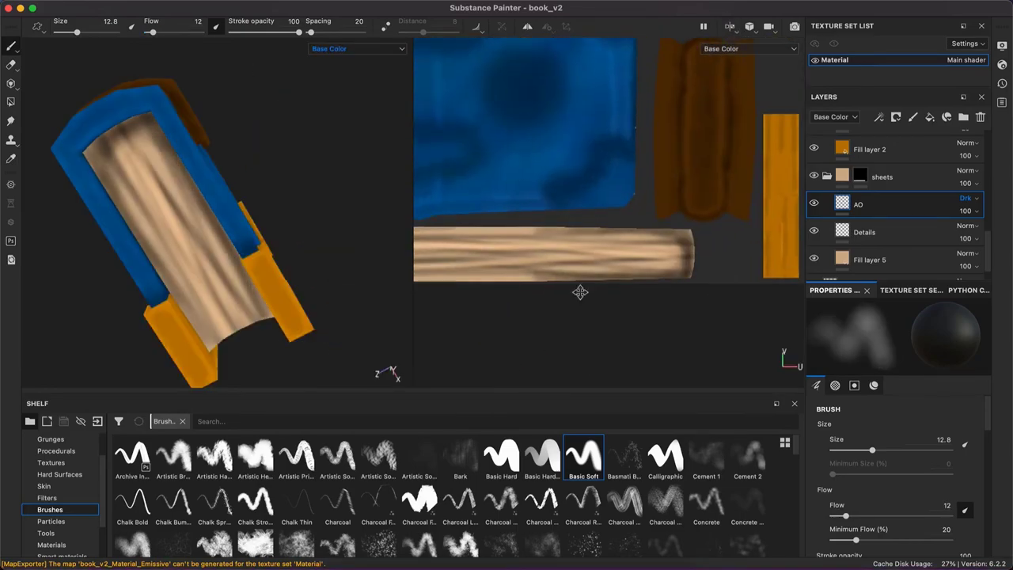
pyautogui.scroll(5, 633, 269)
pyautogui.scroll(1, 684, 260)
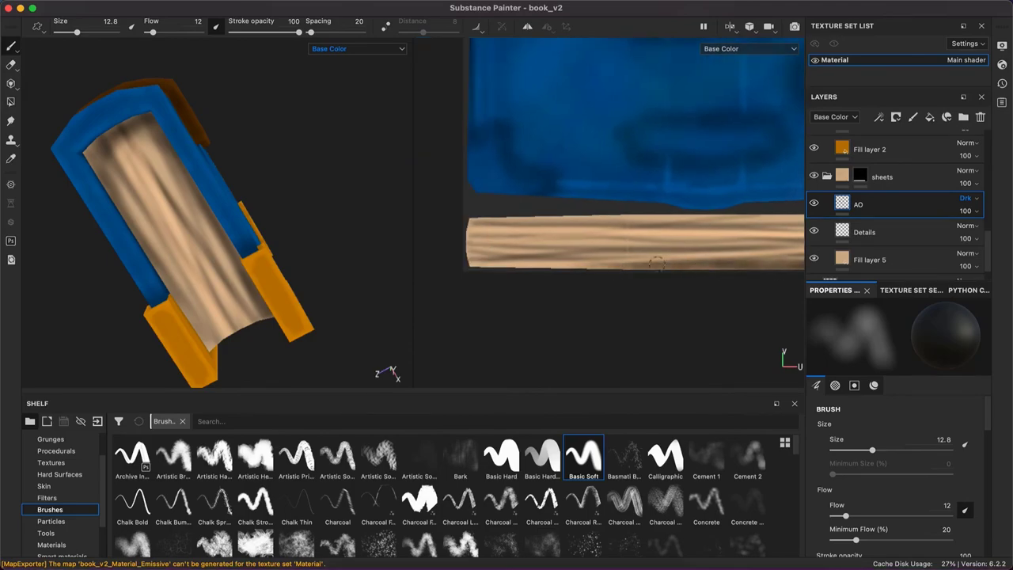
pyautogui.scroll(2, 525, 219)
pyautogui.scroll(1, 588, 219)
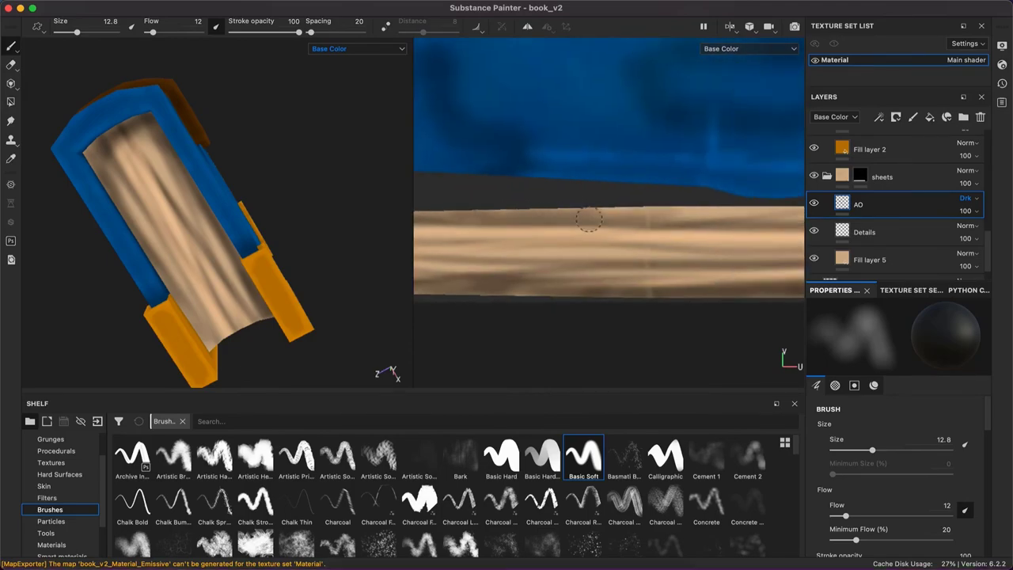
pyautogui.scroll(2, 527, 207)
pyautogui.scroll(-1, 681, 208)
pyautogui.scroll(-1, 633, 246)
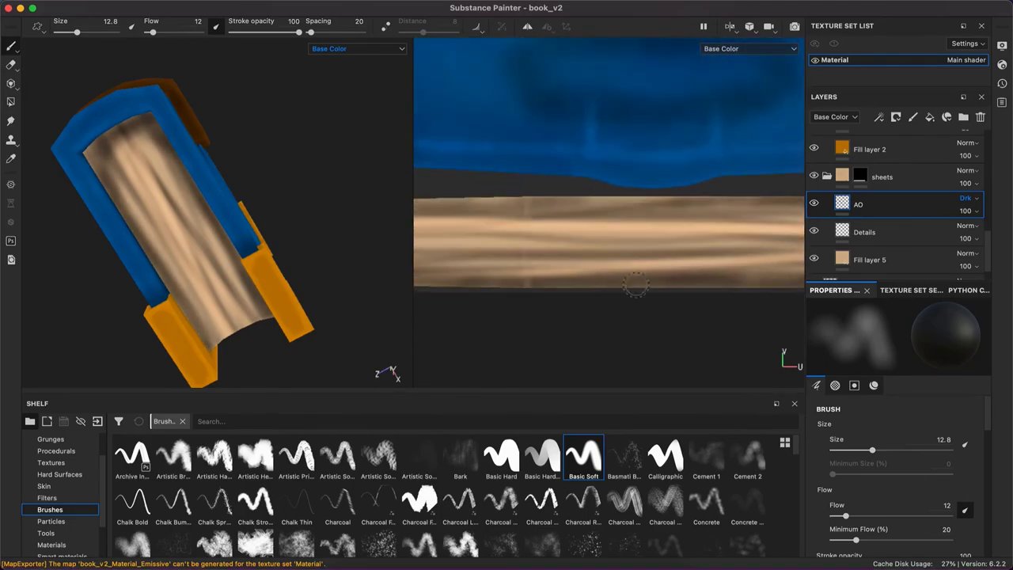
pyautogui.scroll(-1, 576, 287)
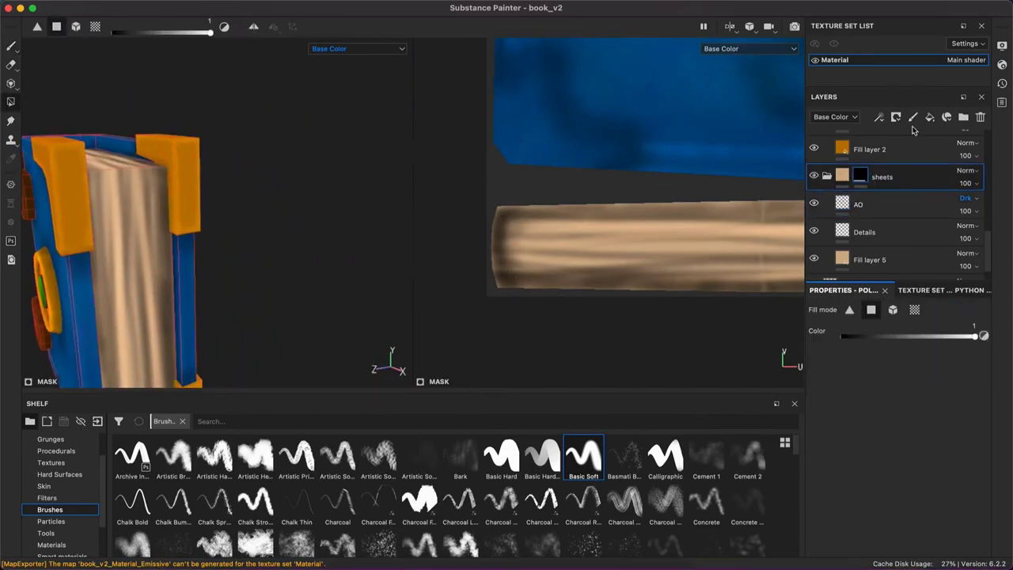
pyautogui.keyDown('ctrl'); pyautogui.moveTo(268, 235); pyautogui.dragTo(253, 235, button='right'); pyautogui.keyUp('ctrl')
pyautogui.keyDown('alt'); pyautogui.moveTo(253, 235); pyautogui.dragTo(362, 164); pyautogui.keyUp('alt')
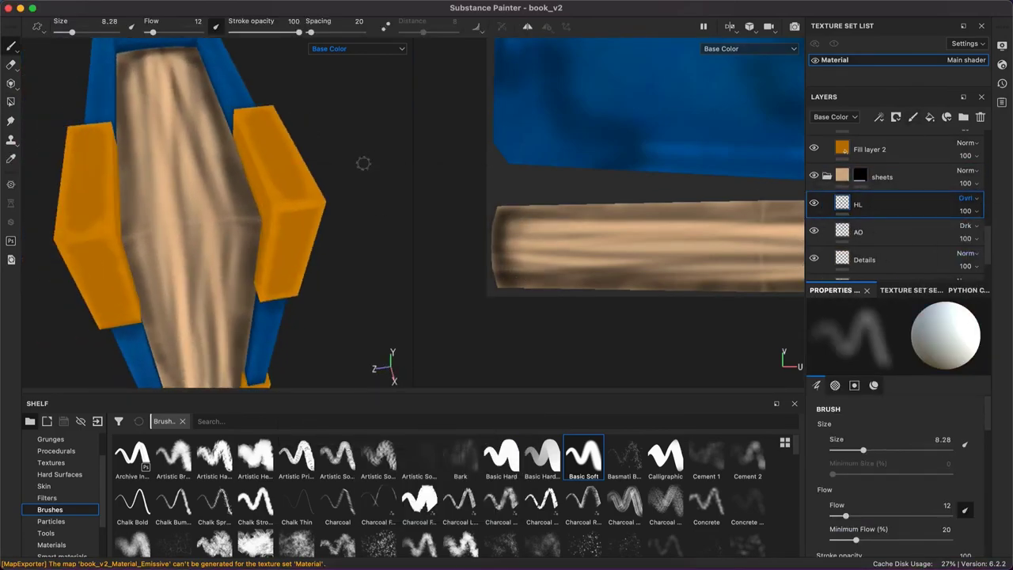
# Orbit to a frontal view of the book and frame the page strip in the texture view
pyautogui.keyDown('alt'); pyautogui.moveTo(148, 230); pyautogui.dragTo(178, 226); pyautogui.keyUp('alt')
pyautogui.keyDown('ctrl'); pyautogui.moveTo(178, 225); pyautogui.dragTo(190, 222, button='right'); pyautogui.keyUp('ctrl')
pyautogui.keyDown('alt'); pyautogui.moveTo(190, 222); pyautogui.dragTo(243, 155); pyautogui.keyUp('alt')
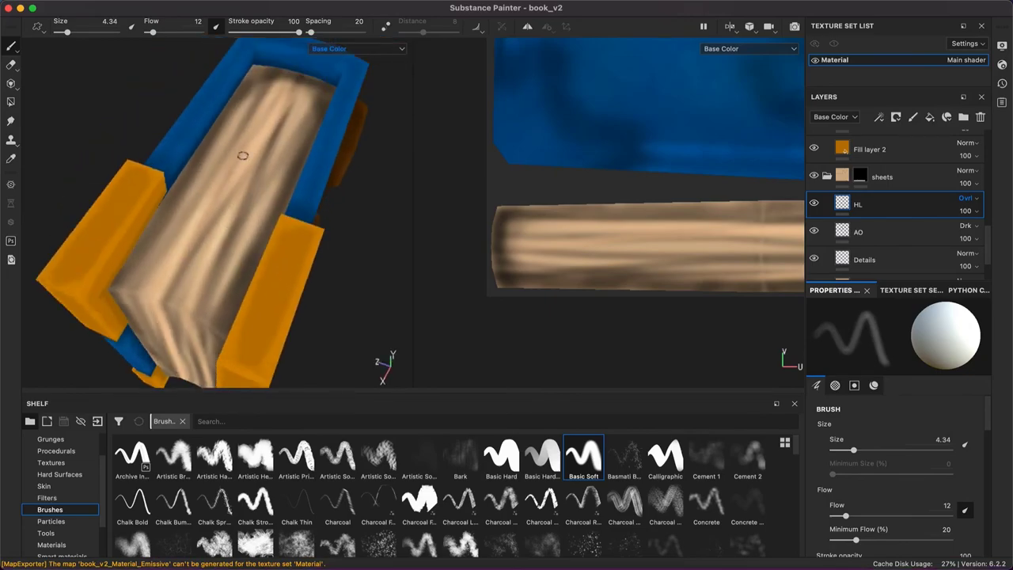
pyautogui.moveTo(192, 293)
pyautogui.keyDown('alt'); pyautogui.mouseDown()
pyautogui.moveTo(249, 191)
pyautogui.moveTo(239, 266)
pyautogui.moveTo(225, 218)
pyautogui.mouseUp(); pyautogui.keyUp('alt')
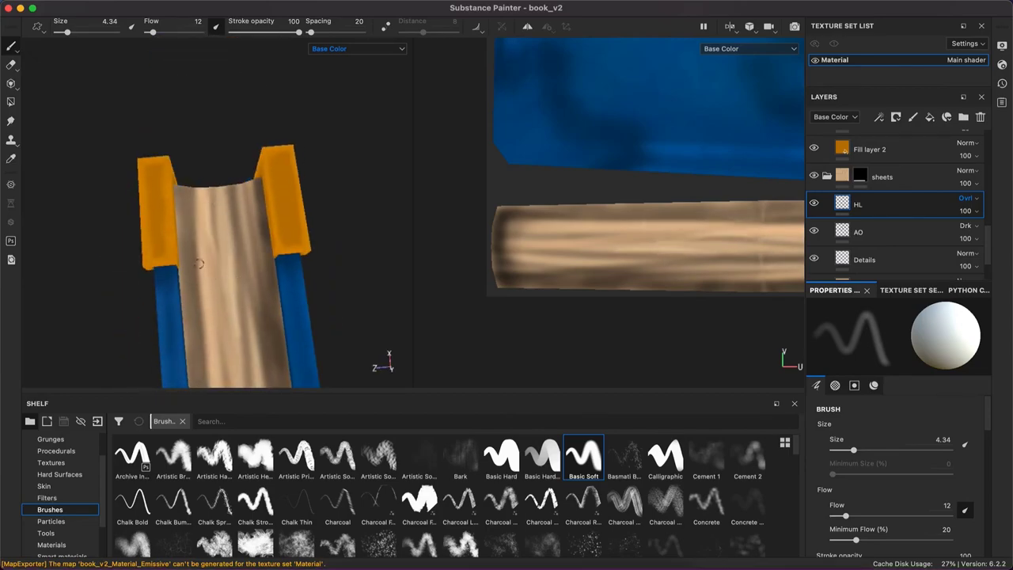
pyautogui.keyDown('alt'); pyautogui.moveTo(199, 263); pyautogui.dragTo(238, 289); pyautogui.keyUp('alt')
pyautogui.keyDown('alt'); pyautogui.moveTo(239, 238); pyautogui.dragTo(253, 269); pyautogui.keyUp('alt')
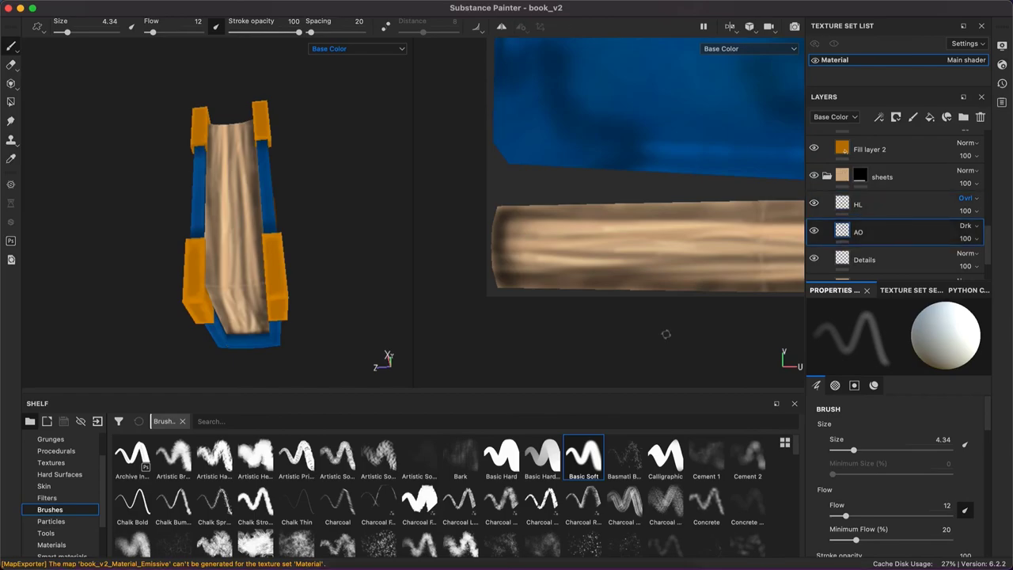
pyautogui.moveTo(624, 275)
pyautogui.keyDown('alt'); pyautogui.mouseDown()
pyautogui.moveTo(492, 239)
pyautogui.moveTo(752, 255)
pyautogui.moveTo(573, 237)
pyautogui.moveTo(515, 253)
pyautogui.moveTo(607, 262)
pyautogui.moveTo(556, 230)
pyautogui.moveTo(722, 225)
pyautogui.moveTo(515, 229)
pyautogui.mouseUp(); pyautogui.keyUp('alt')
pyautogui.keyDown('alt'); pyautogui.moveTo(715, 232); pyautogui.dragTo(570, 358); pyautogui.keyUp('alt')
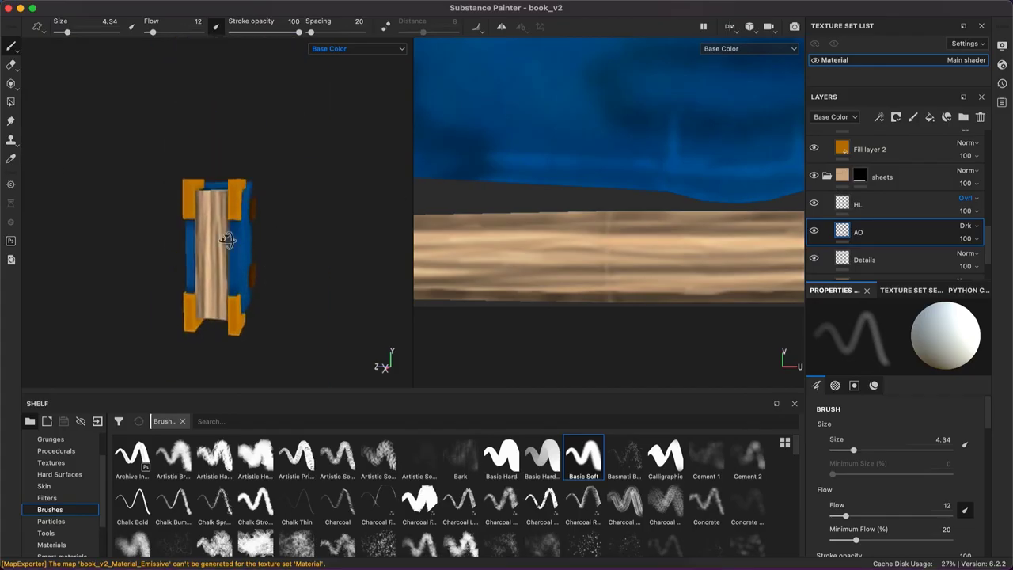